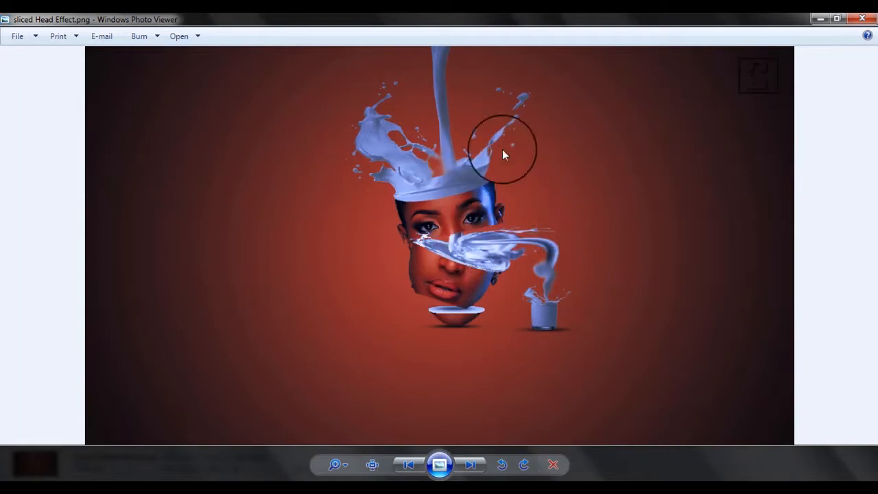
Look through the finished sliced-head artwork variations in the image viewer, including the milk splash version, and close the viewer.
{"action": "left_click", "coordinate": [470, 464]}
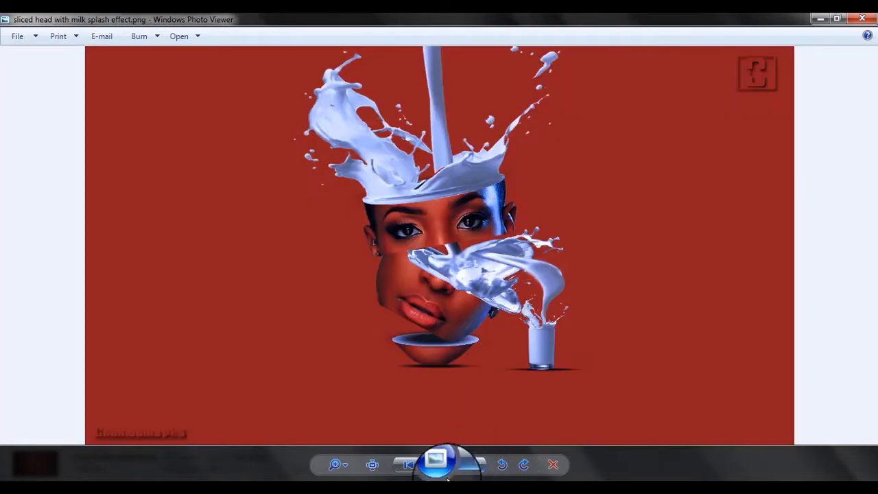
{"action": "left_click", "coordinate": [470, 465]}
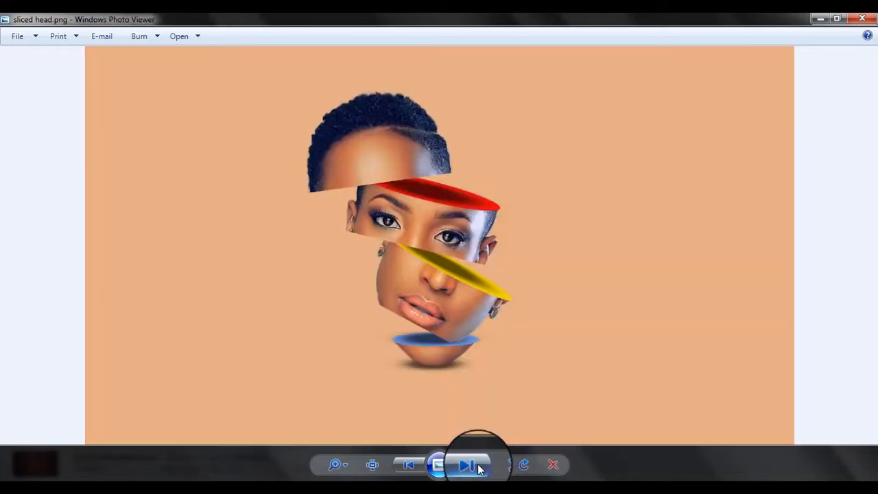
{"action": "left_click", "coordinate": [407, 469]}
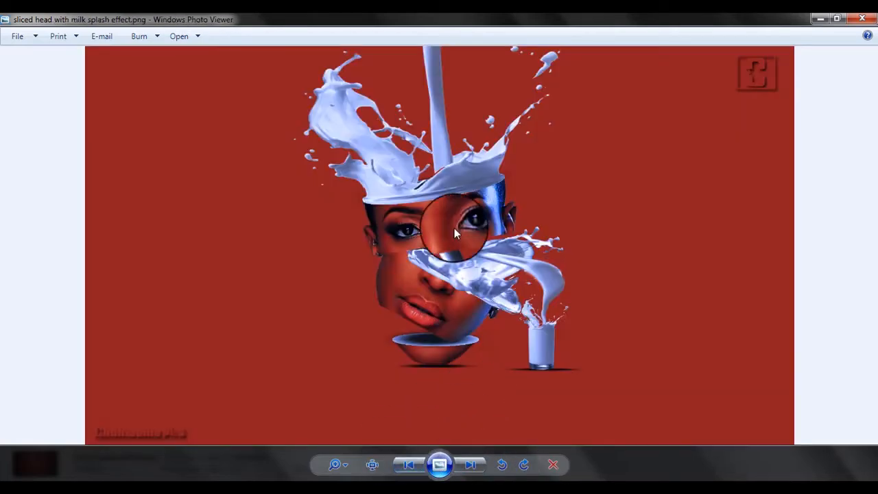
{"action": "left_click", "coordinate": [410, 466]}
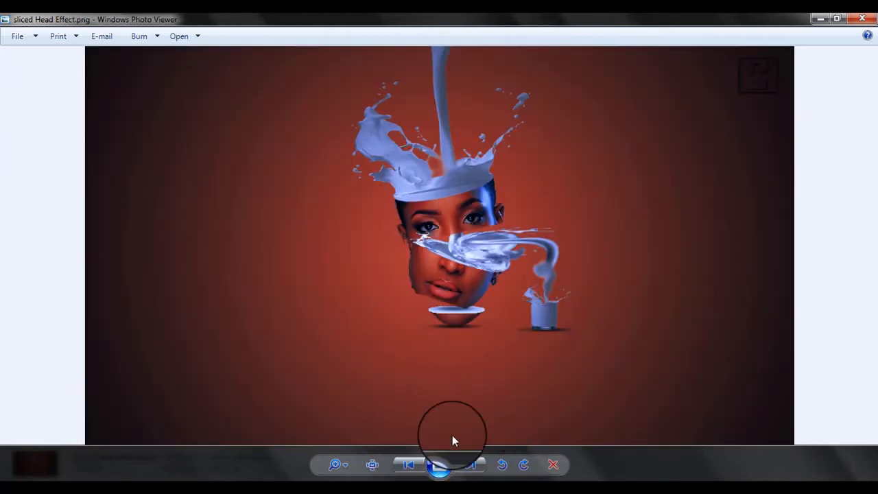
{"action": "left_click", "coordinate": [862, 19]}
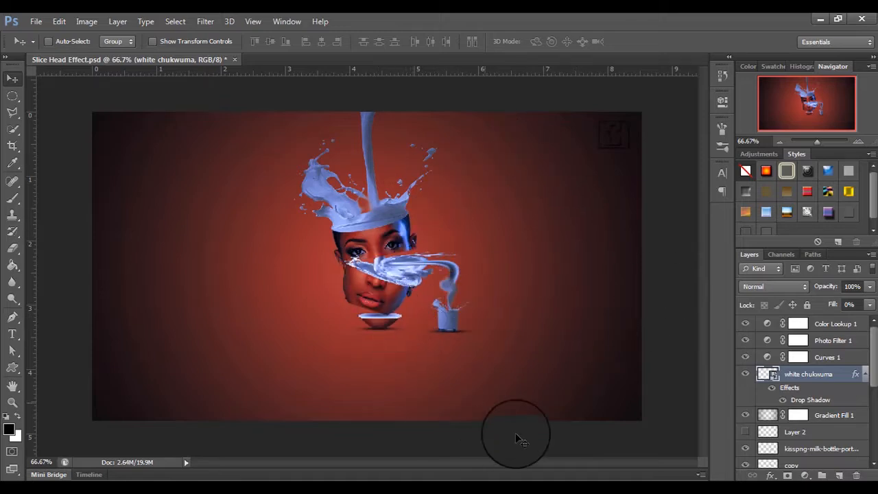
Open the girl.png portrait from its folder in Photoshop as a new document.
{"action": "key", "text": "alt+Tab"}
{"action": "left_click_drag", "start_coordinate": [231, 151], "coordinate": [393, 430]}
{"action": "left_click_drag", "start_coordinate": [120, 323], "coordinate": [20, 335]}
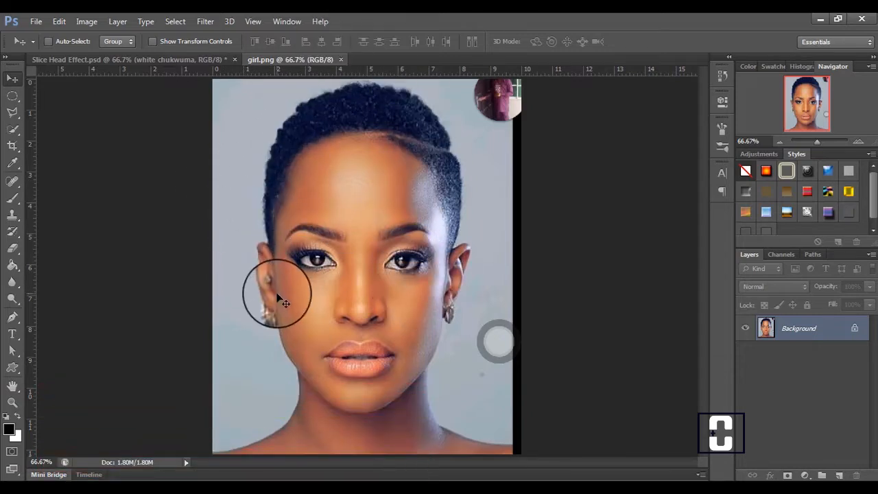
Select the woman's whole head, including the hair and both ears, with the Quick Selection tool, using a smaller brush for the ears.
{"action": "left_click", "coordinate": [15, 131]}
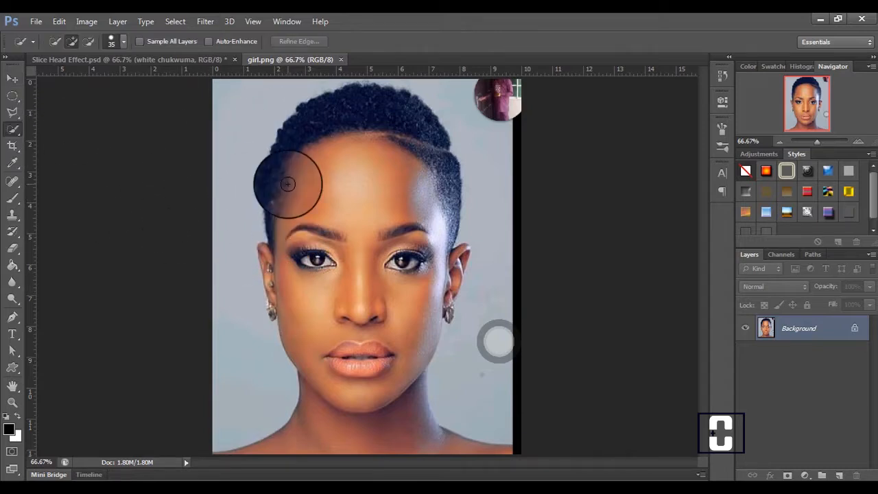
{"action": "mouse_move", "coordinate": [324, 150]}
{"action": "left_mouse_down"}
{"action": "mouse_move", "coordinate": [349, 337]}
{"action": "mouse_move", "coordinate": [381, 348]}
{"action": "left_mouse_up"}
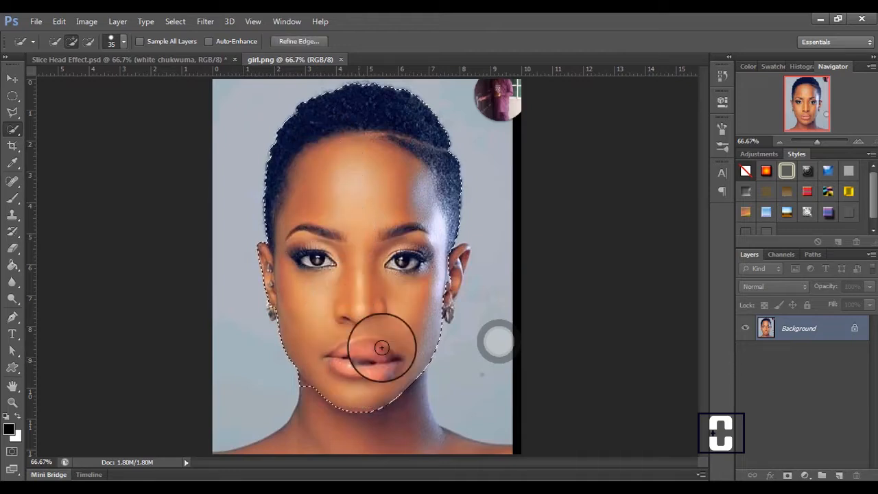
{"action": "key", "text": "bracketleft"}
{"action": "key", "text": "bracketleft"}
{"action": "key", "text": "bracketleft"}
{"action": "mouse_move", "coordinate": [447, 278]}
{"action": "left_mouse_down"}
{"action": "mouse_move", "coordinate": [469, 249]}
{"action": "mouse_move", "coordinate": [439, 313]}
{"action": "mouse_move", "coordinate": [445, 288]}
{"action": "left_mouse_up"}
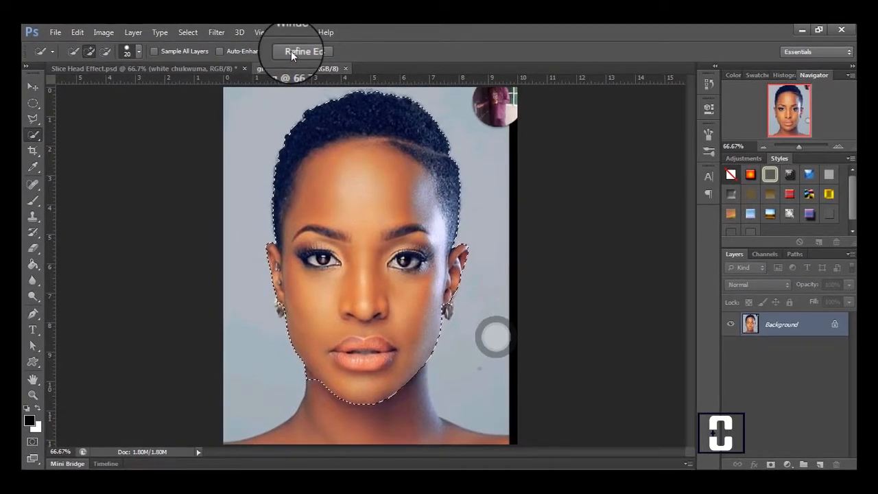
Refine the selection's edge with Smart Radius enabled and brush along the hairline to clean up the hair outline.
{"action": "left_click", "coordinate": [291, 51]}
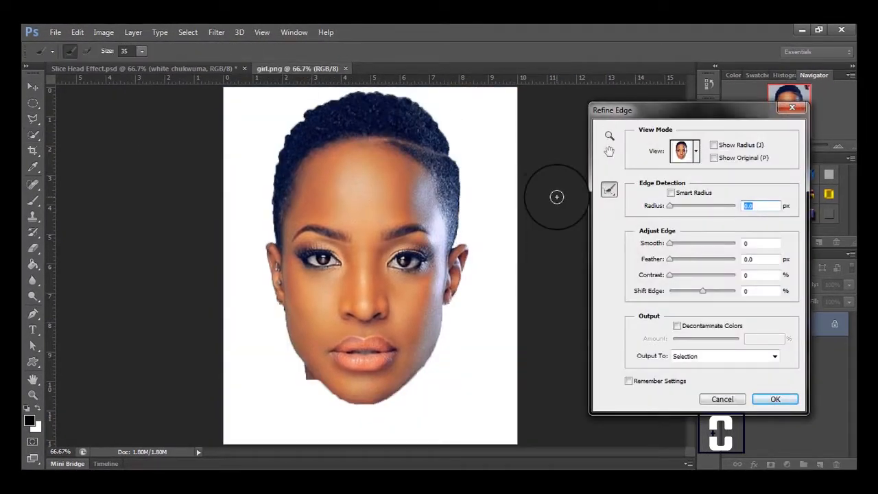
{"action": "left_click", "coordinate": [671, 193]}
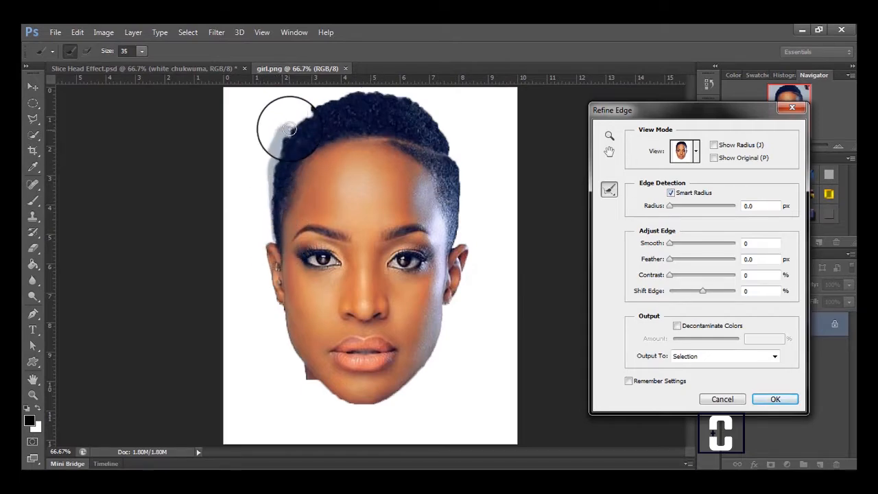
{"action": "mouse_move", "coordinate": [290, 129]}
{"action": "left_mouse_down"}
{"action": "mouse_move", "coordinate": [313, 102]}
{"action": "mouse_move", "coordinate": [352, 96]}
{"action": "left_mouse_up"}
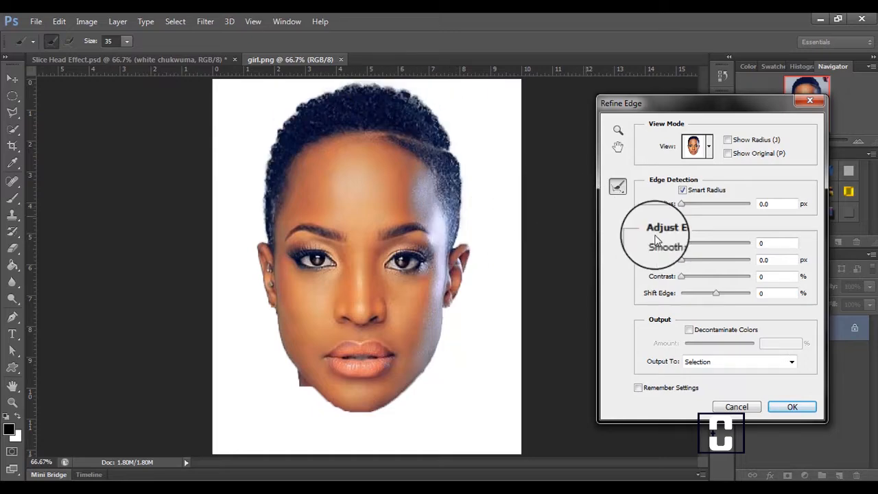
{"action": "left_click", "coordinate": [792, 408]}
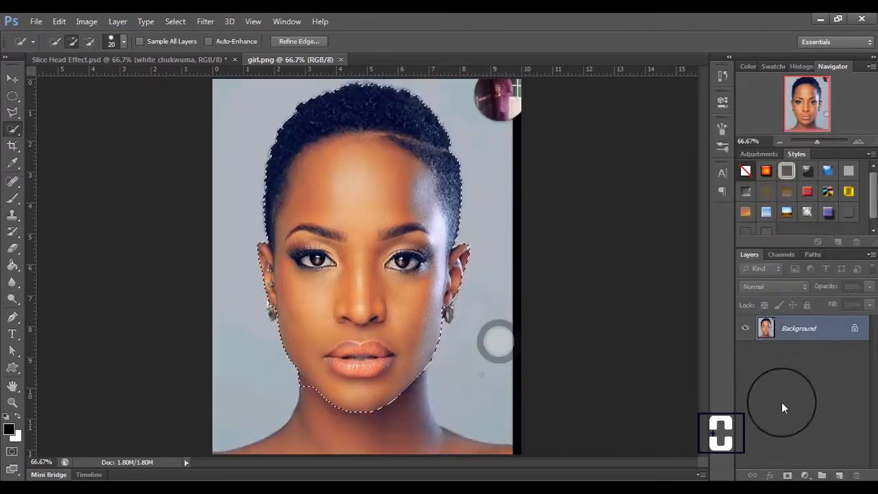
Remove the leftover neck corner beside the jaw from the selection, copy the head to a new layer and hide the Background.
{"action": "left_click_drag", "start_coordinate": [279, 391], "coordinate": [309, 391]}
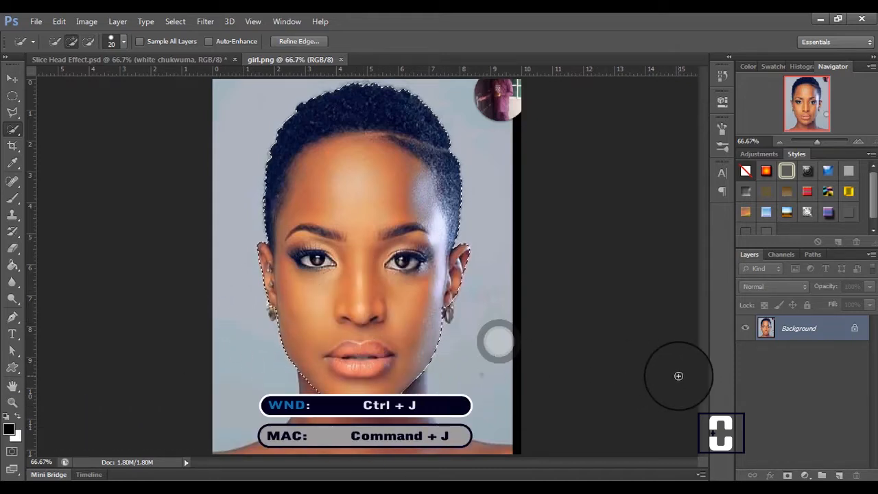
{"action": "key", "text": "ctrl+j"}
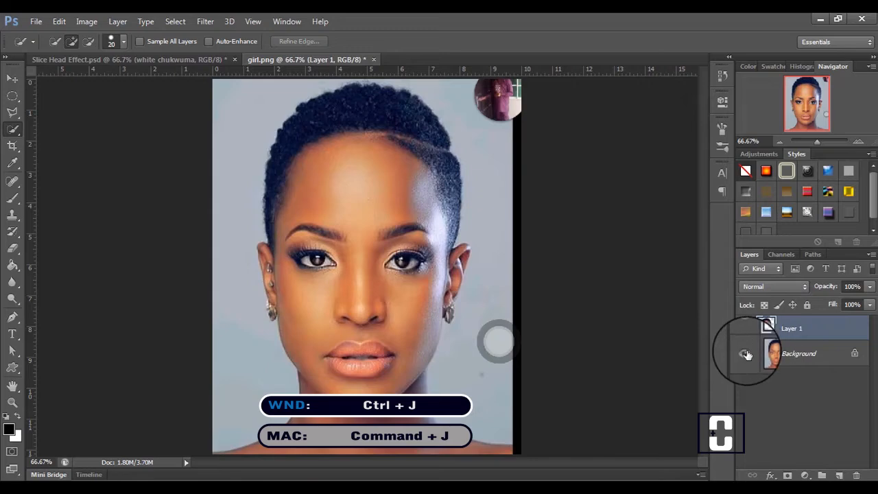
{"action": "left_click", "coordinate": [745, 354]}
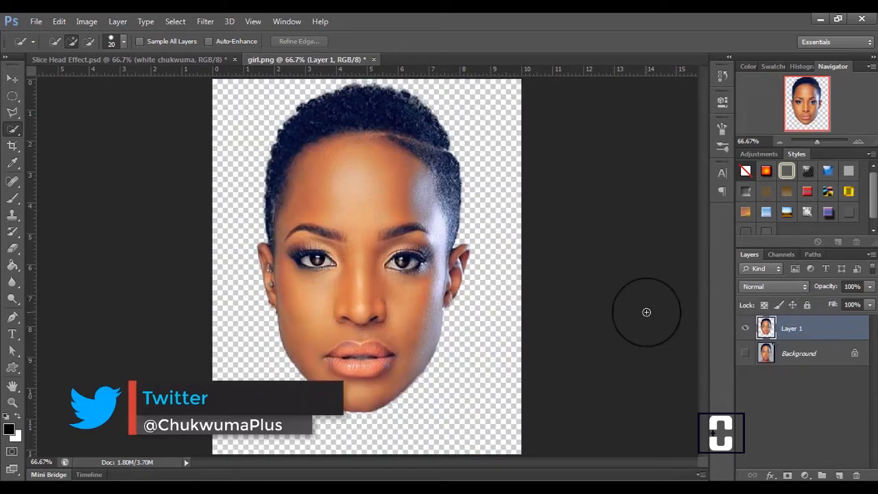
Open the settings for a new document.
{"action": "left_click", "coordinate": [36, 23]}
{"action": "left_click", "coordinate": [44, 31]}
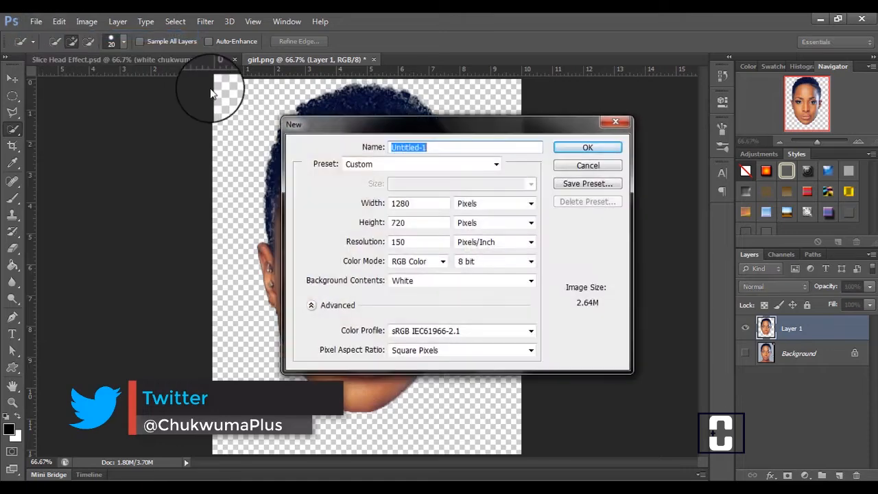
{"action": "double_click", "coordinate": [405, 223]}
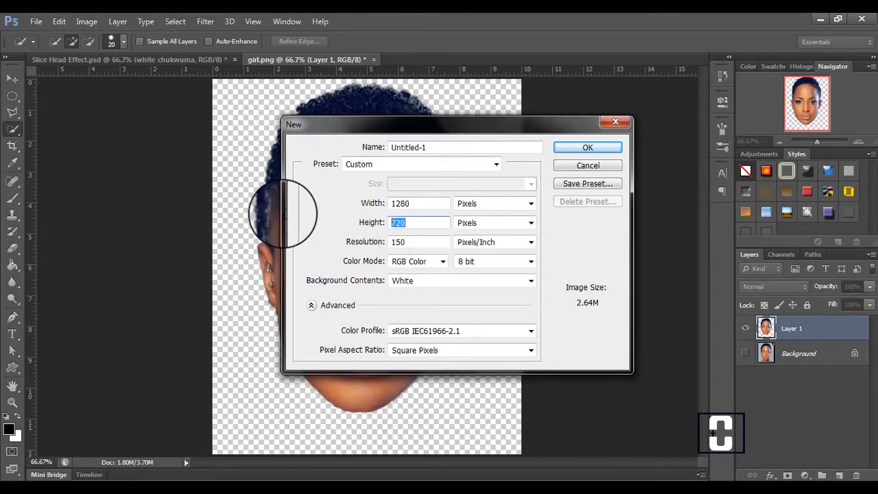
{"action": "key", "text": "BackSpace"}
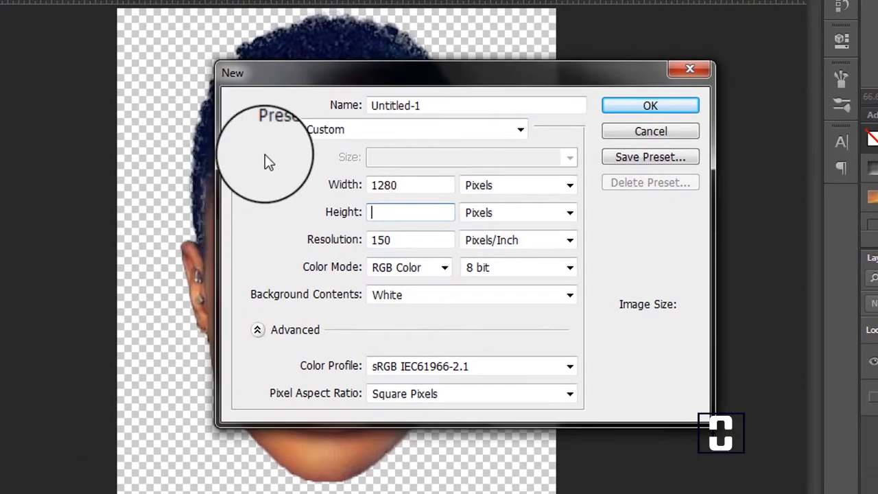
{"action": "left_click", "coordinate": [394, 185]}
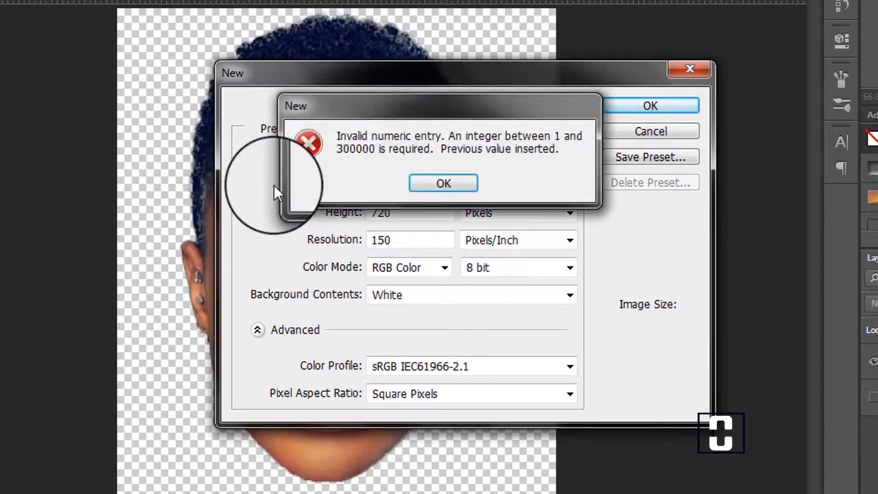
{"action": "left_click", "coordinate": [416, 184]}
Create the new document with a width of 1920 pixels and a height of 1080 pixels.
{"action": "double_click", "coordinate": [422, 185]}
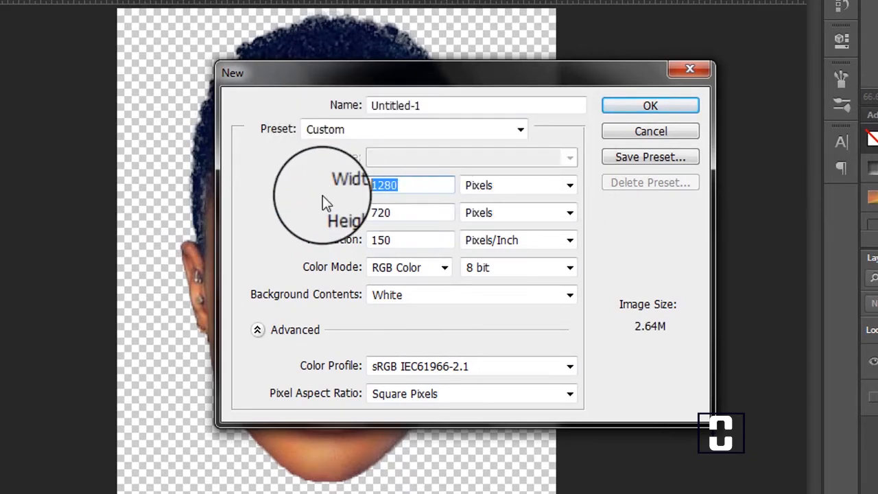
{"action": "key", "text": "BackSpace"}
{"action": "type", "text": "1"}
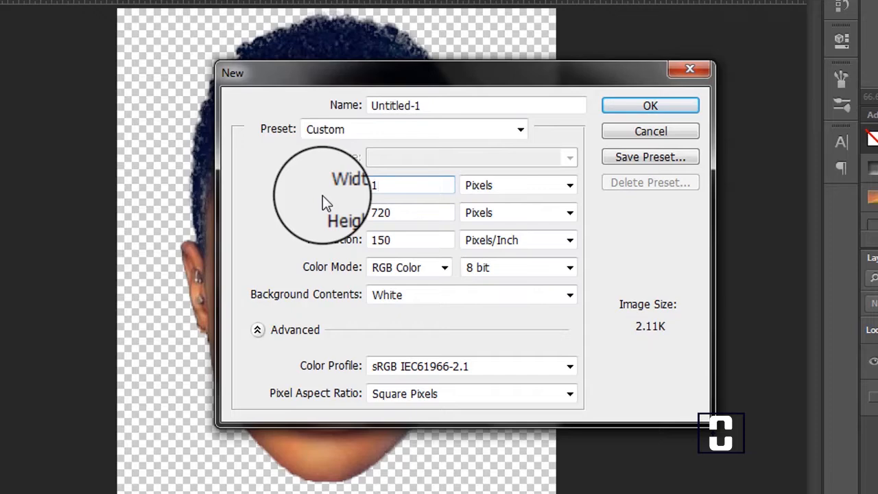
{"action": "type", "text": "920"}
{"action": "double_click", "coordinate": [407, 212]}
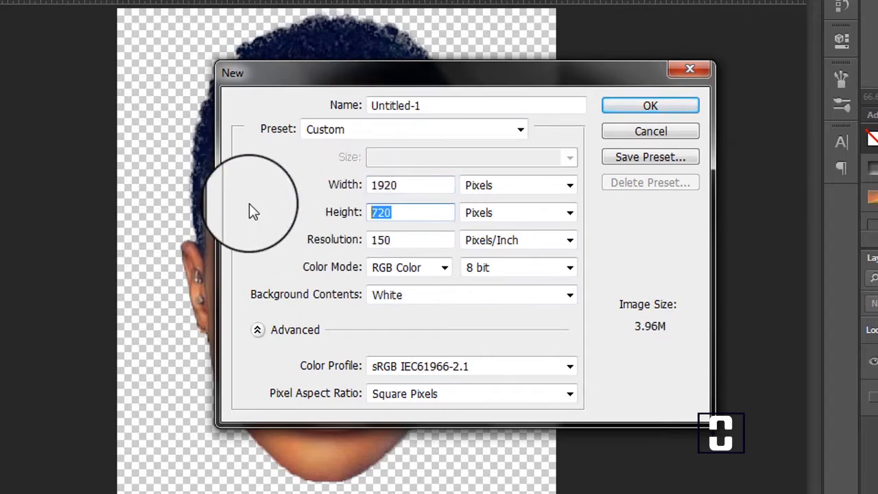
{"action": "key", "text": "BackSpace"}
{"action": "type", "text": "1"}
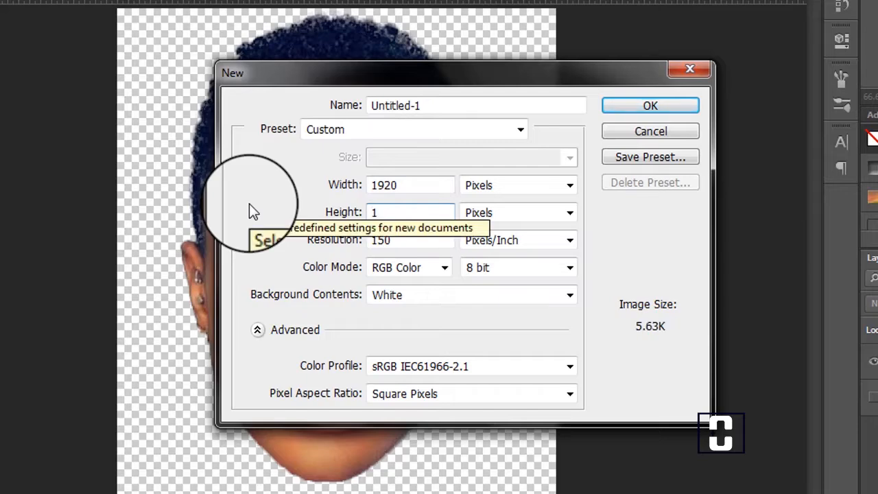
{"action": "type", "text": "080"}
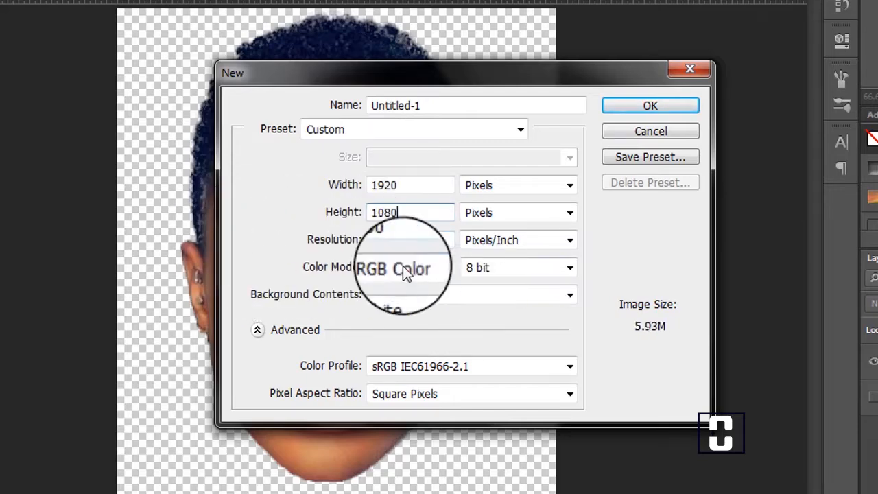
{"action": "left_click", "coordinate": [650, 105]}
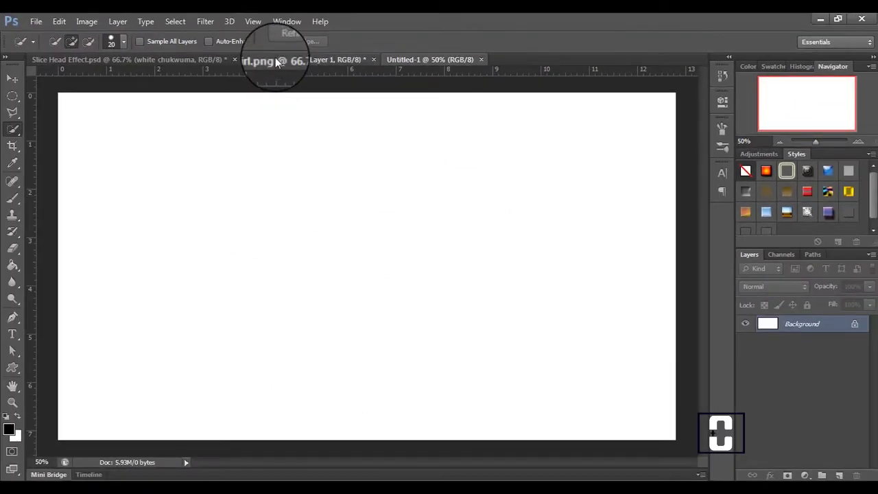
Move the cut-out head from girl.png into the Untitled-1 document and position it near the middle of the canvas.
{"action": "left_click", "coordinate": [276, 63]}
{"action": "key", "text": "v"}
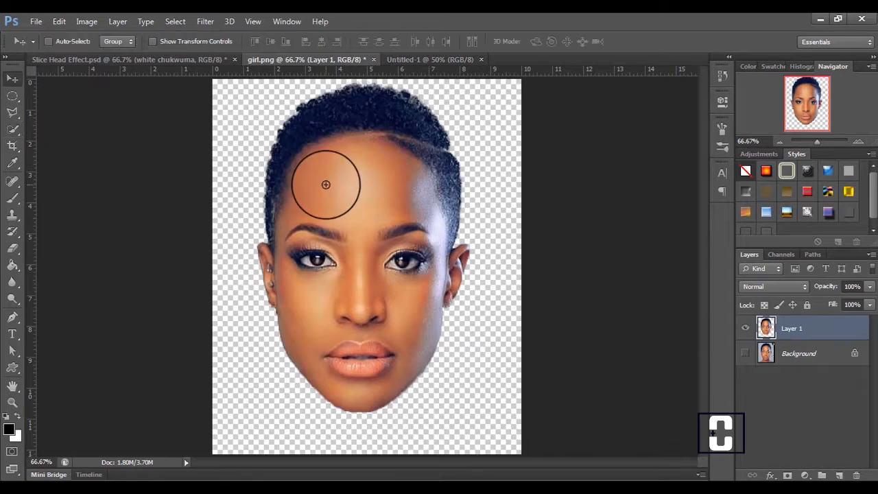
{"action": "left_click_drag", "start_coordinate": [343, 190], "coordinate": [409, 61]}
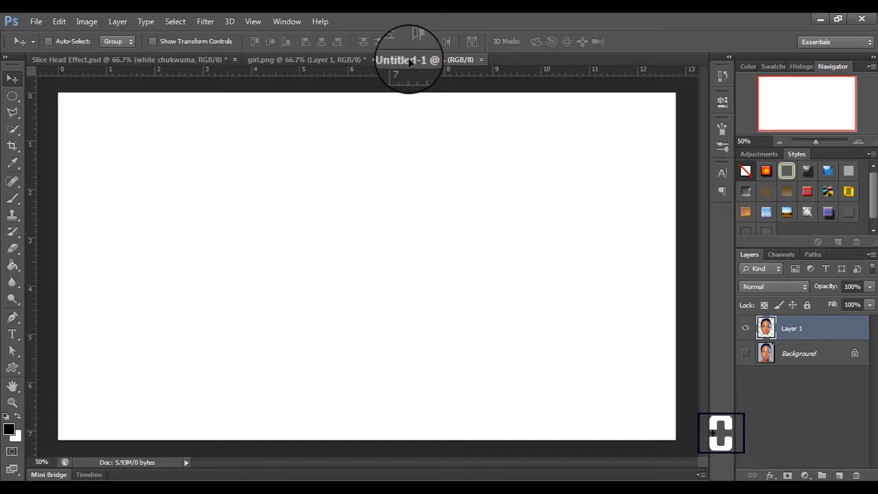
{"action": "left_click_drag", "start_coordinate": [409, 60], "coordinate": [408, 108]}
{"action": "left_click_drag", "start_coordinate": [404, 207], "coordinate": [402, 196]}
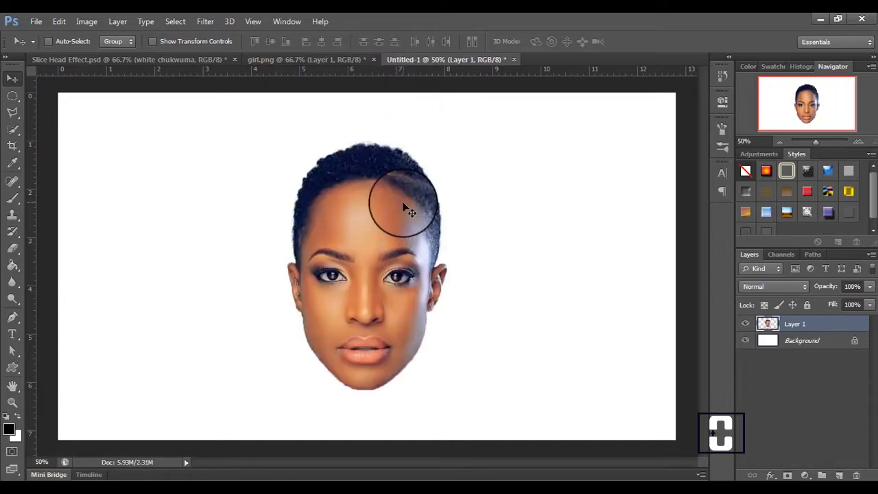
{"action": "left_click_drag", "start_coordinate": [400, 238], "coordinate": [385, 219]}
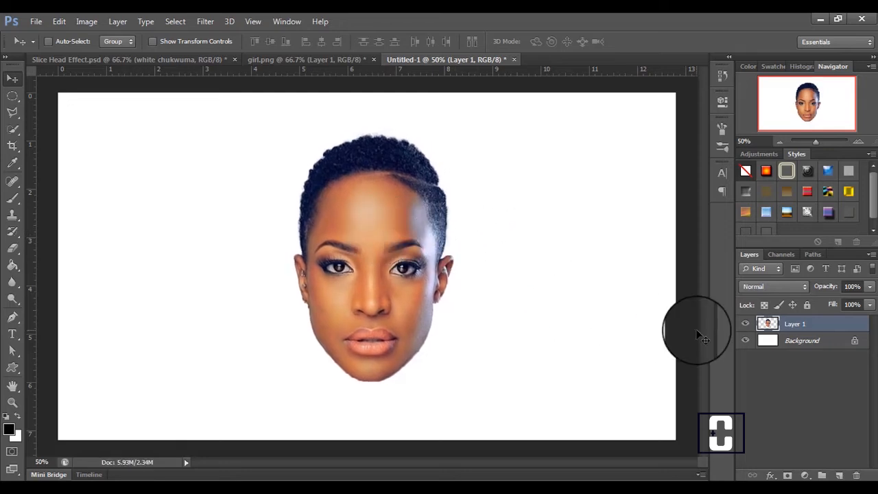
Add a Solid Color fill layer between the Background and the head, using an orange-tan skin tone sampled from the face.
{"action": "left_click", "coordinate": [803, 346]}
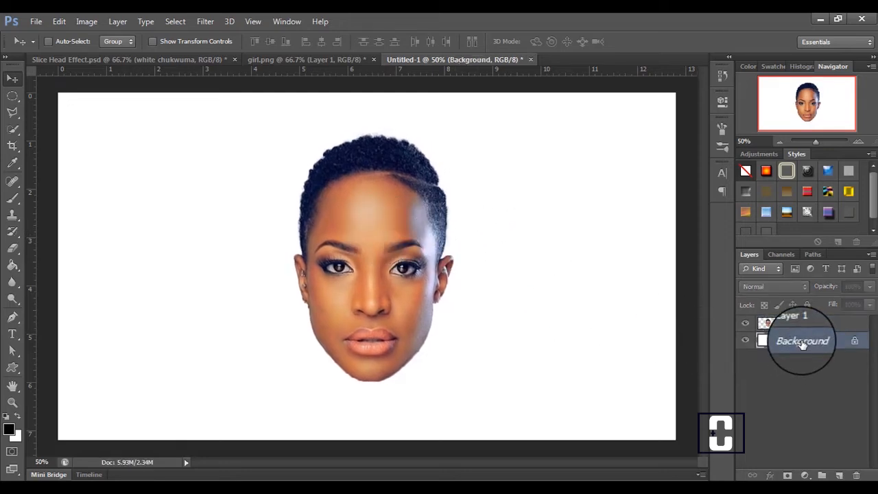
{"action": "left_click", "coordinate": [804, 474]}
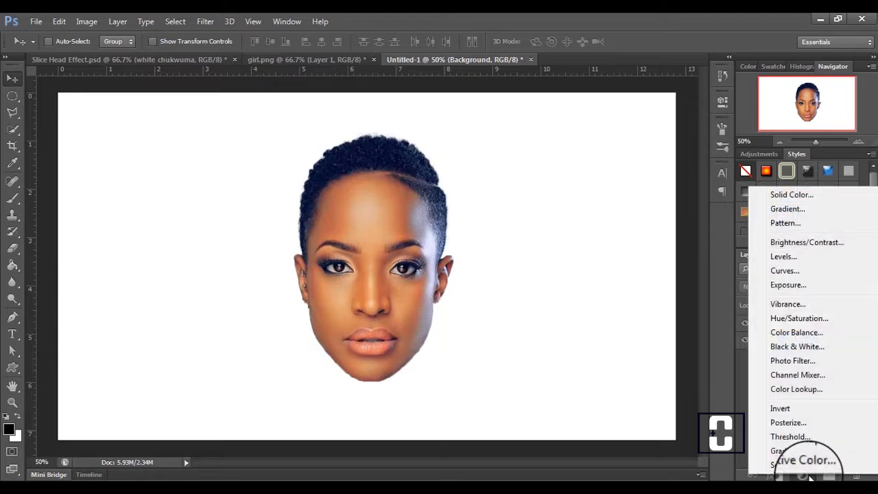
{"action": "left_click", "coordinate": [768, 197]}
{"action": "left_click", "coordinate": [375, 247]}
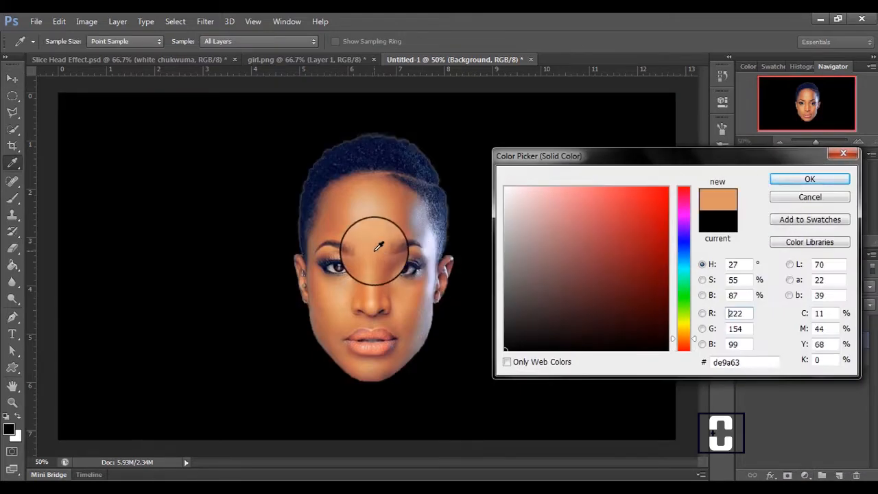
{"action": "left_click_drag", "start_coordinate": [382, 245], "coordinate": [614, 229]}
{"action": "left_click", "coordinate": [775, 180]}
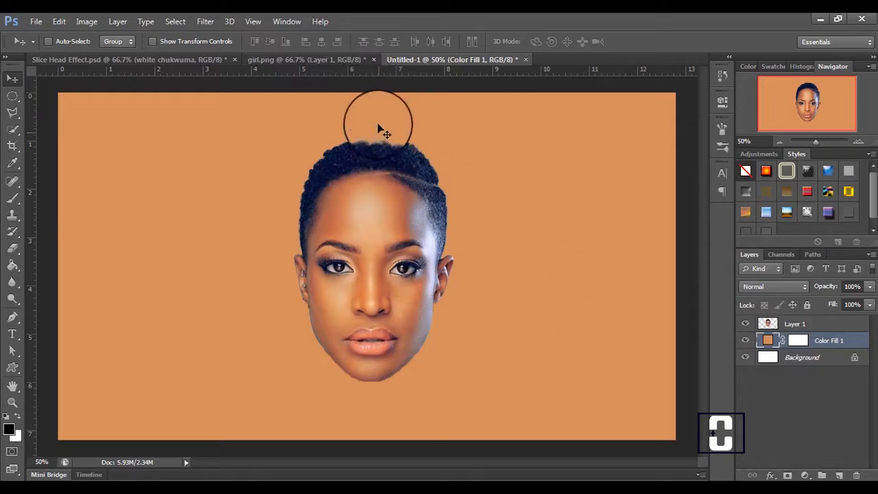
Place four horizontal guides across the head: at the hair's top, the forehead, the nose and just below the lips.
{"action": "left_click", "coordinate": [826, 326]}
{"action": "left_click_drag", "start_coordinate": [346, 72], "coordinate": [355, 130]}
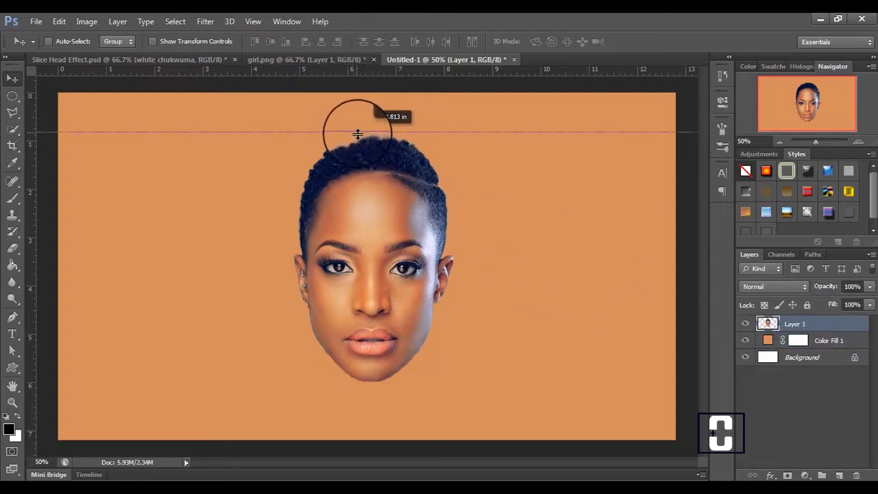
{"action": "left_click_drag", "start_coordinate": [346, 72], "coordinate": [377, 227]}
{"action": "left_click_drag", "start_coordinate": [349, 71], "coordinate": [356, 359]}
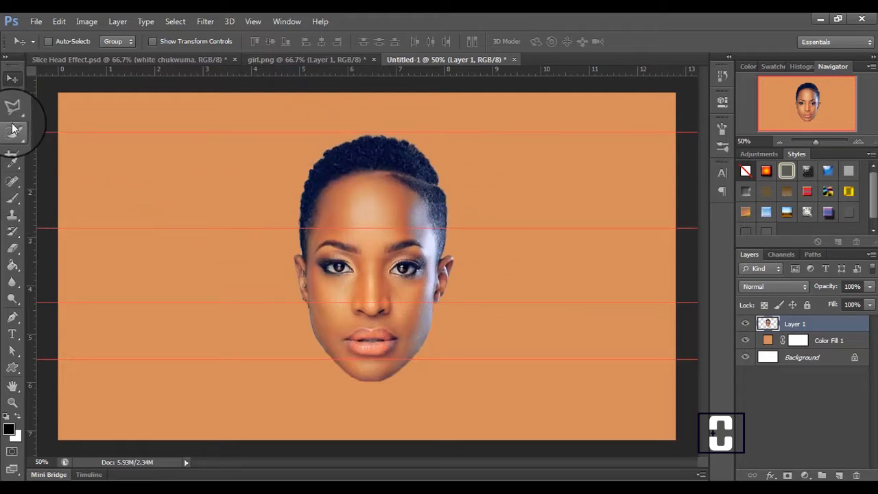
Rename the portrait layer "Charater" and draw a closed Pen path around the part of the head above the forehead guide.
{"action": "left_click", "coordinate": [13, 320]}
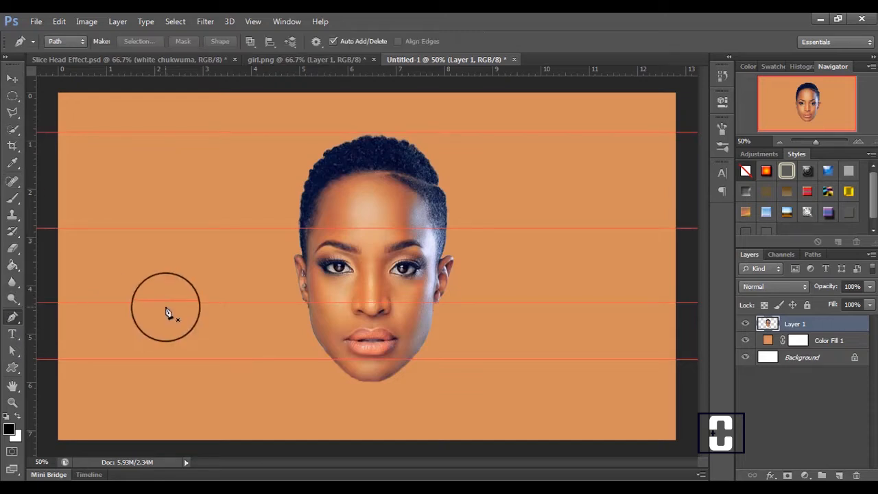
{"action": "double_click", "coordinate": [806, 326]}
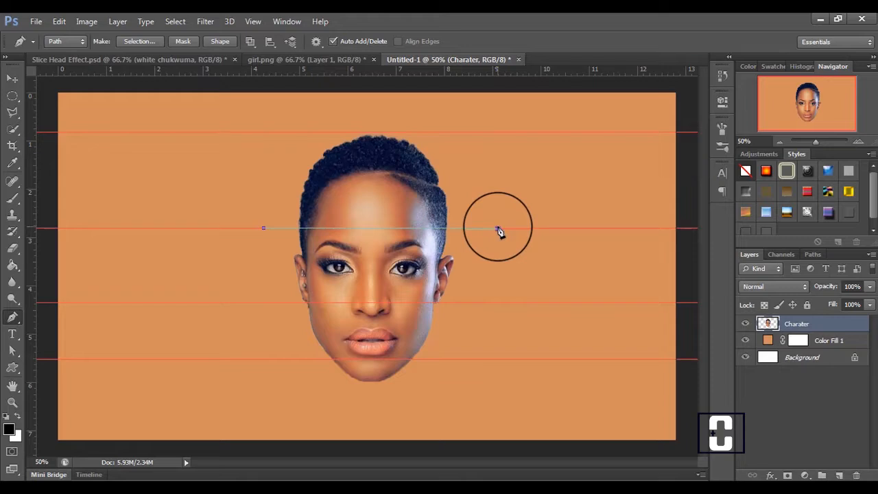
{"action": "left_click", "coordinate": [489, 122]}
{"action": "left_click", "coordinate": [341, 114]}
{"action": "left_click", "coordinate": [269, 153]}
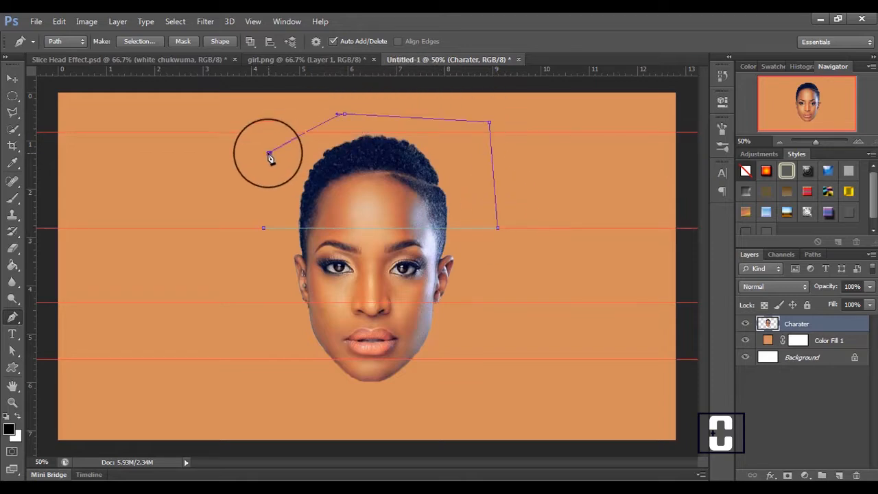
{"action": "left_click", "coordinate": [265, 230]}
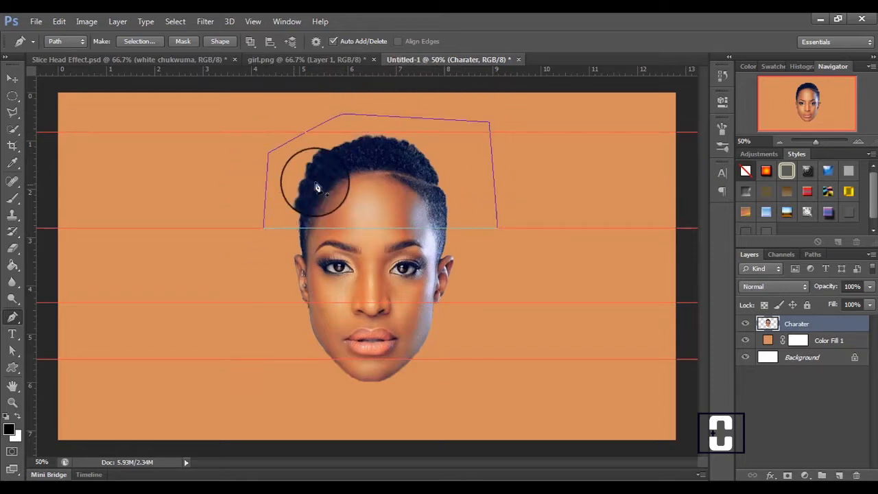
Convert the path into a new selection with a feather radius of 0 pixels and copy the selected area to its own layer.
{"action": "right_click", "coordinate": [398, 167]}
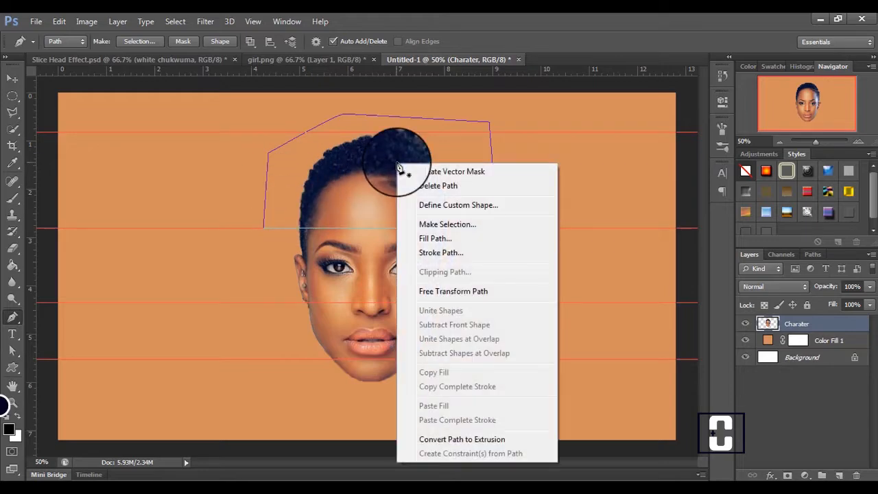
{"action": "left_click", "coordinate": [422, 228]}
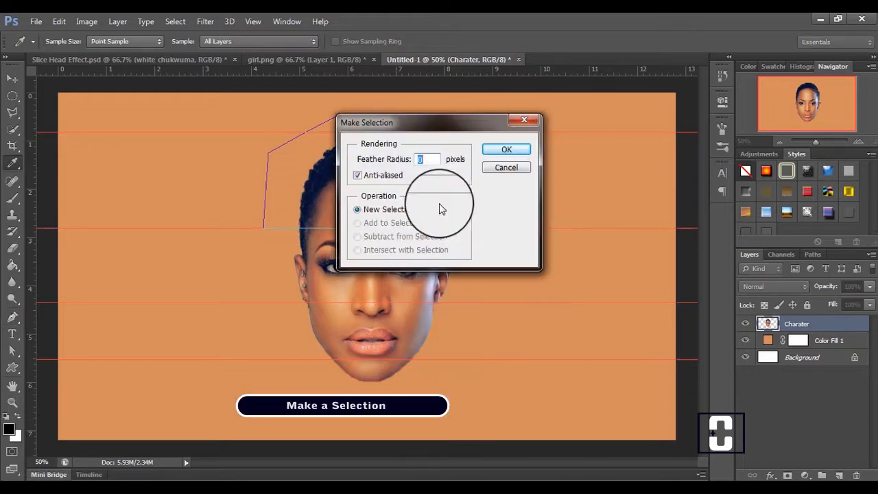
{"action": "left_click", "coordinate": [507, 151]}
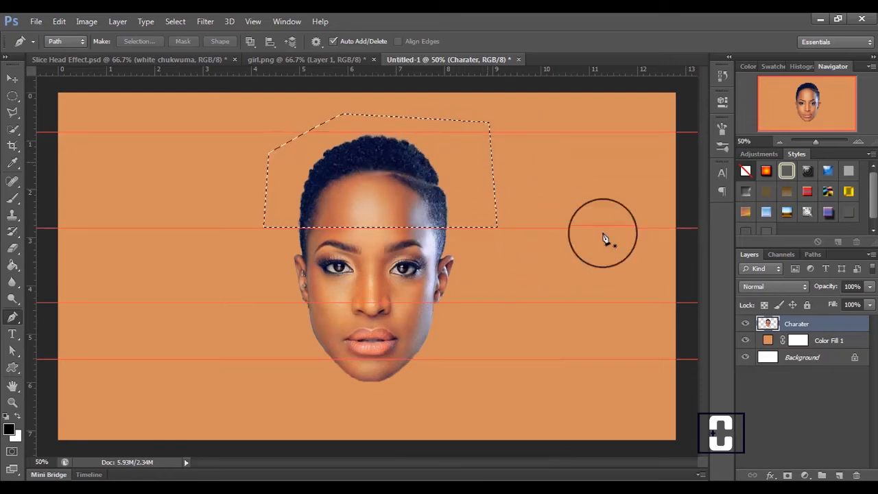
{"action": "key", "text": "ctrl+j"}
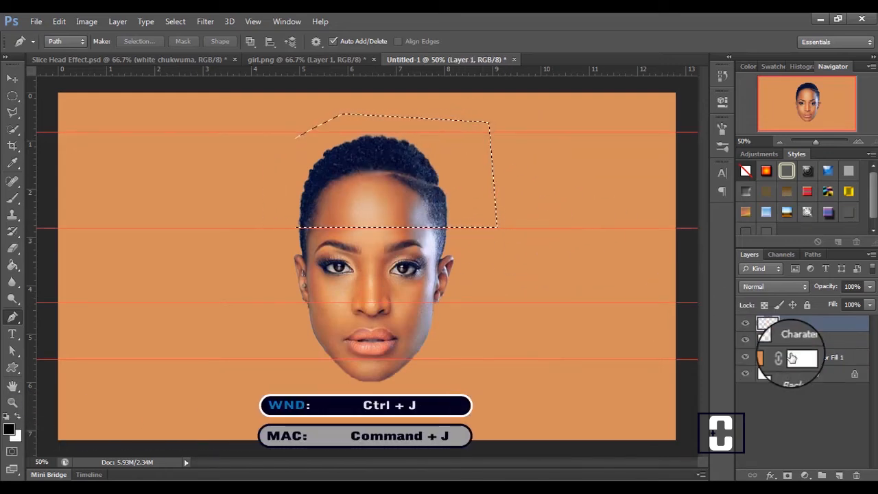
Hide the Charater layer and rename the new layer "head".
{"action": "left_click", "coordinate": [746, 340]}
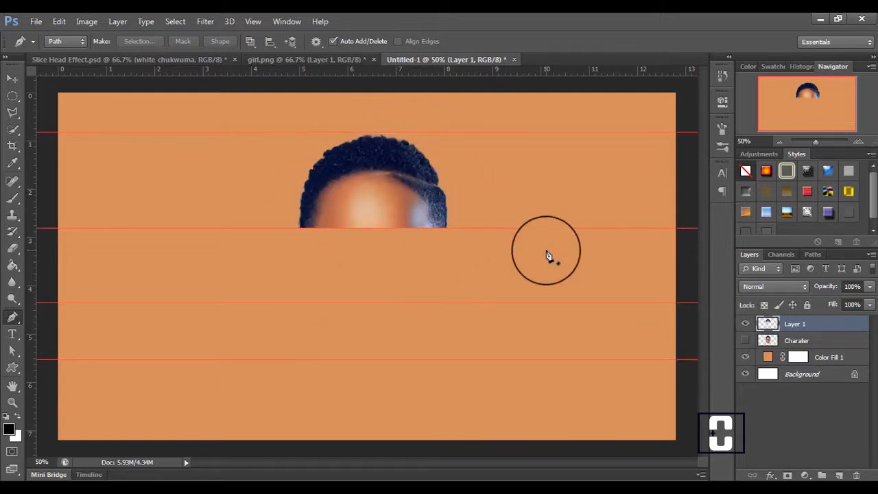
{"action": "double_click", "coordinate": [794, 326]}
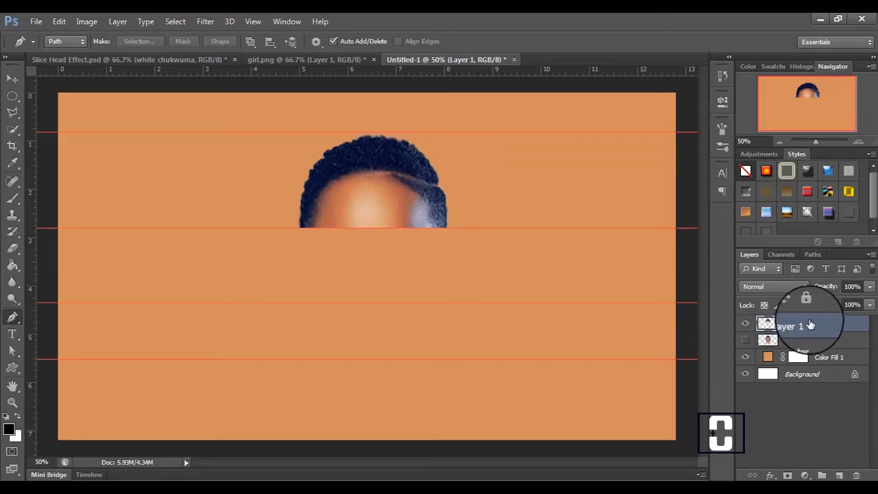
{"action": "type", "text": "head"}
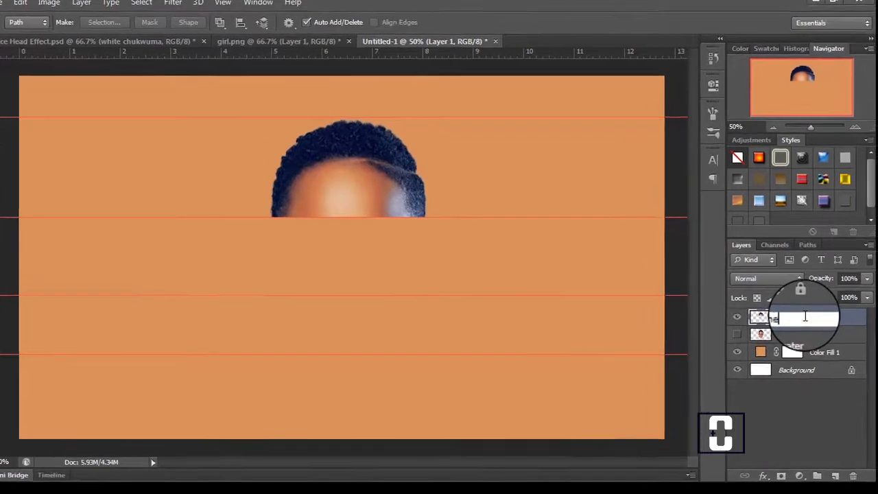
{"action": "key", "text": "Return"}
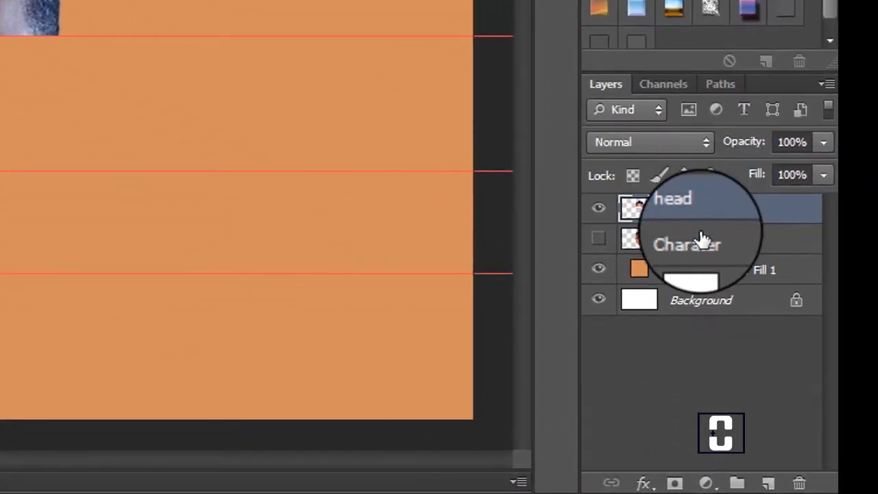
Show the Charater layer, select its eye band between the forehead and nose guides with a Pen path, and copy it to a layer named "Eyes".
{"action": "left_click", "coordinate": [701, 238]}
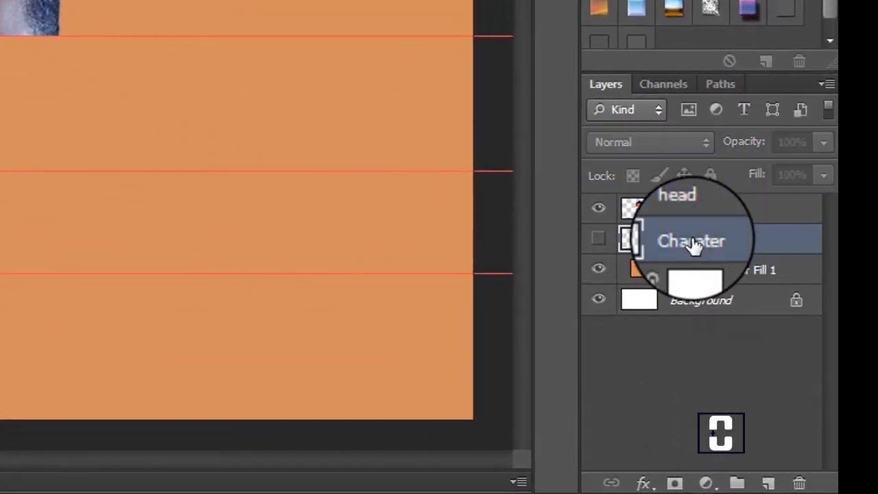
{"action": "left_click", "coordinate": [603, 240]}
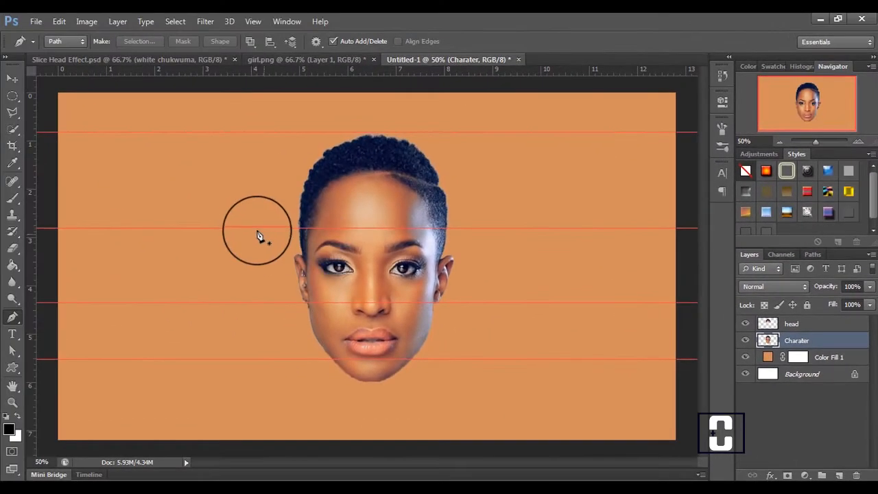
{"action": "left_click", "coordinate": [481, 228]}
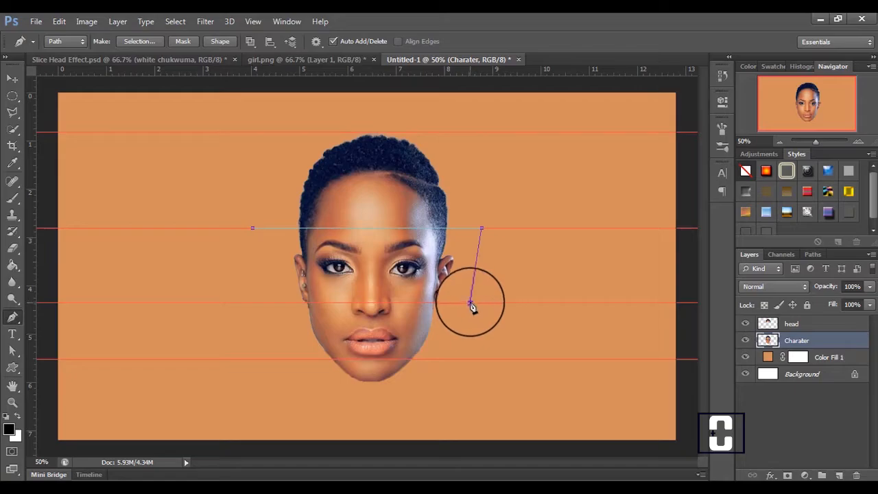
{"action": "left_click", "coordinate": [253, 230]}
{"action": "right_click", "coordinate": [291, 246]}
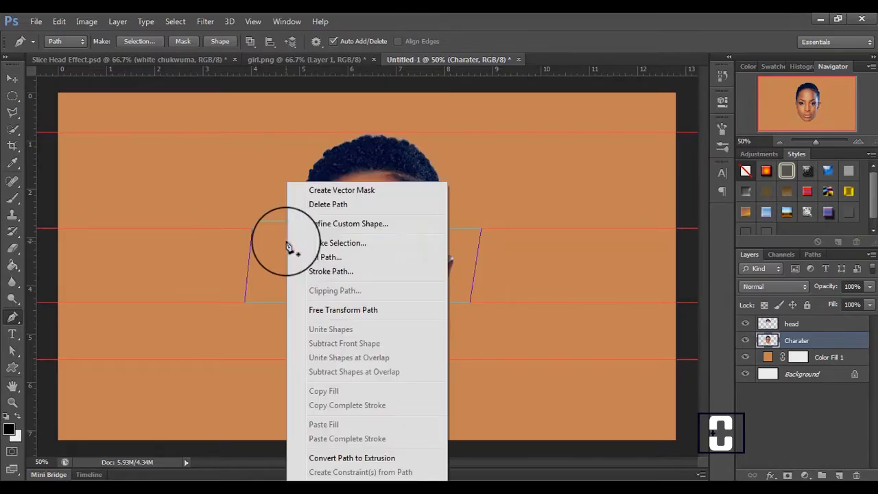
{"action": "left_click", "coordinate": [323, 245]}
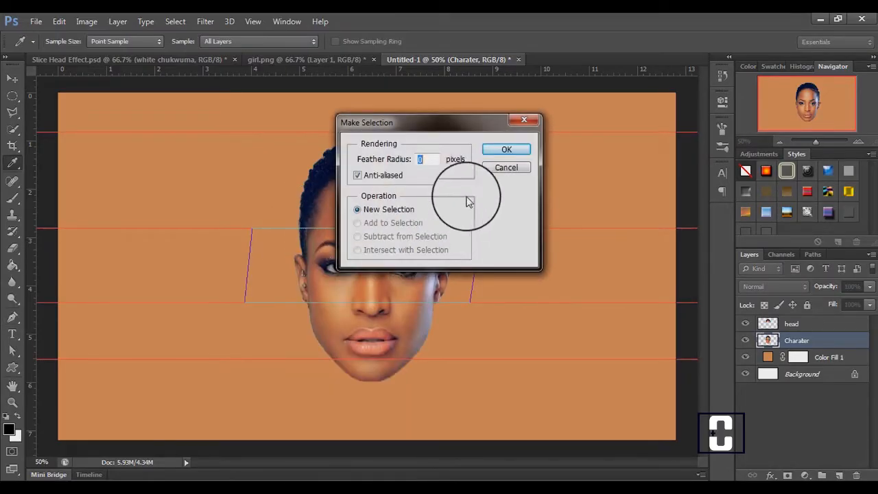
{"action": "left_click", "coordinate": [506, 147]}
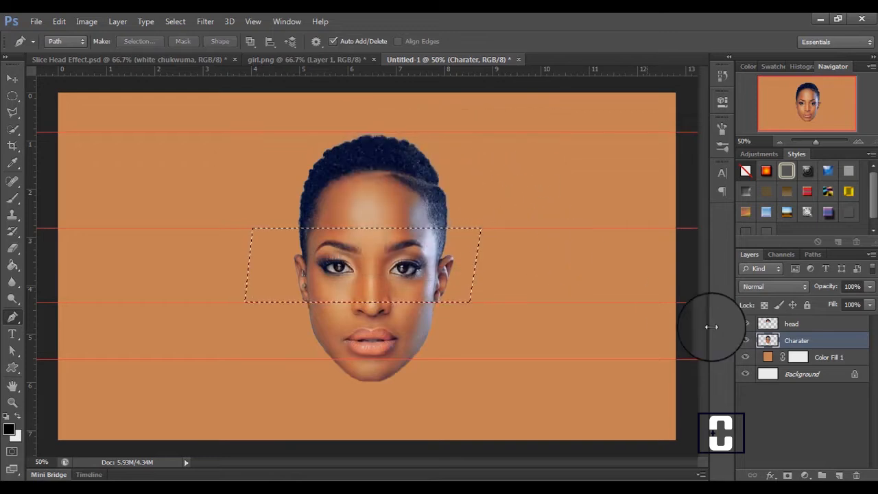
{"action": "key", "text": "ctrl+j"}
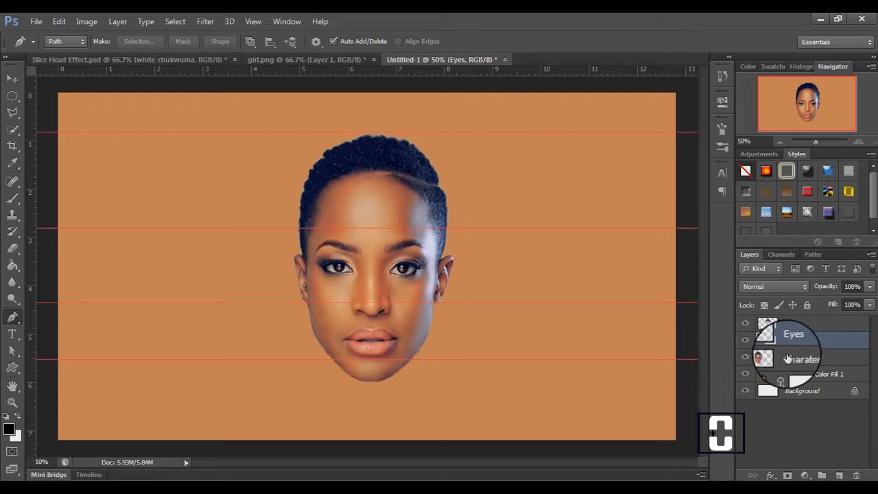
Select the Charater layer's band between the nose and lip guides with a Pen path and copy it to a new layer named "Lips".
{"action": "left_click", "coordinate": [789, 359]}
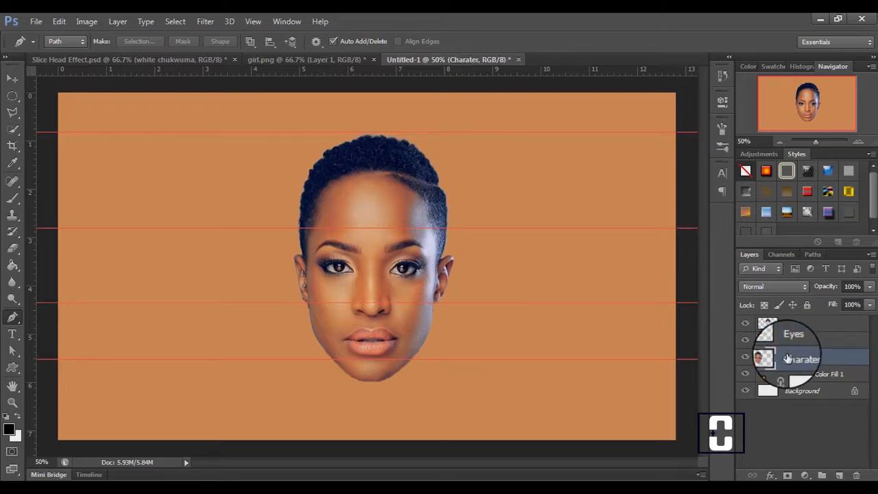
{"action": "left_click", "coordinate": [261, 302]}
{"action": "left_click", "coordinate": [466, 303]}
{"action": "left_click", "coordinate": [253, 359]}
{"action": "left_click", "coordinate": [261, 304]}
{"action": "right_click", "coordinate": [295, 321]}
{"action": "left_click", "coordinate": [336, 103]}
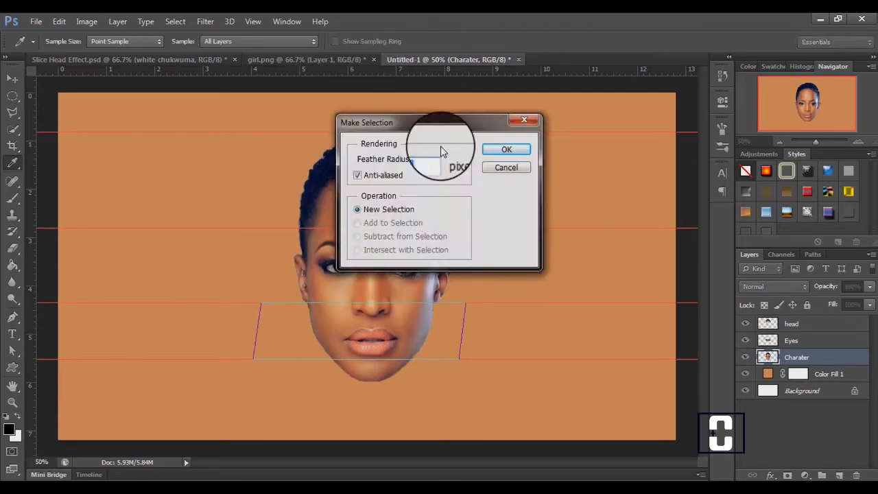
{"action": "left_click", "coordinate": [505, 146]}
{"action": "key", "text": "ctrl+j"}
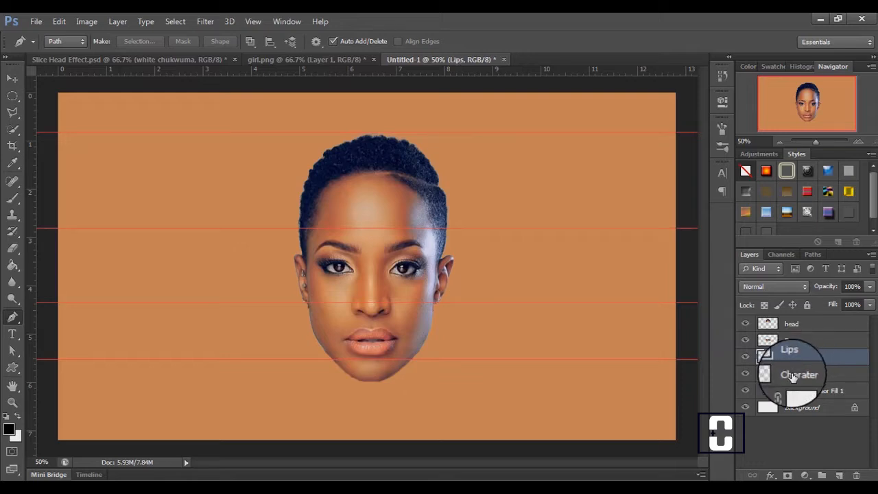
Select the Charater layer's chin area below the lowest guide with a Pen path and copy it to a new layer named "Jaw".
{"action": "left_click", "coordinate": [784, 375]}
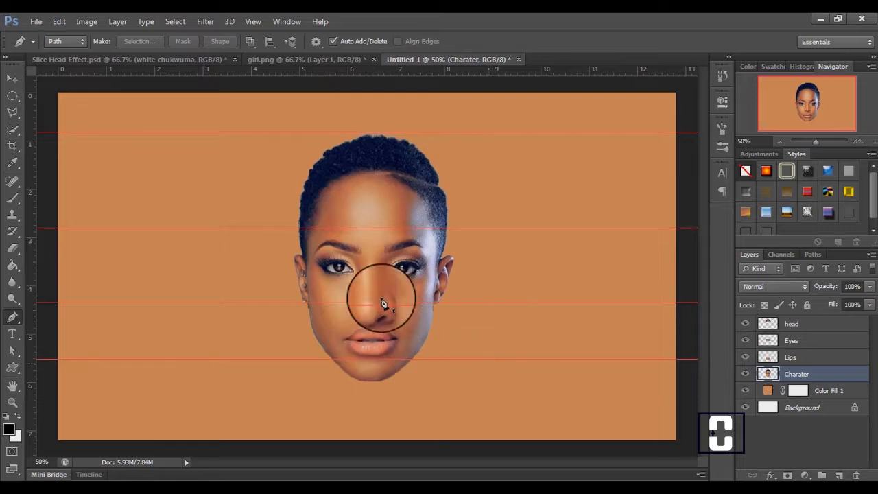
{"action": "left_click", "coordinate": [420, 359]}
{"action": "left_click", "coordinate": [417, 399]}
{"action": "left_click", "coordinate": [286, 382]}
{"action": "left_click", "coordinate": [291, 362]}
{"action": "right_click", "coordinate": [312, 372]}
{"action": "left_click", "coordinate": [364, 135]}
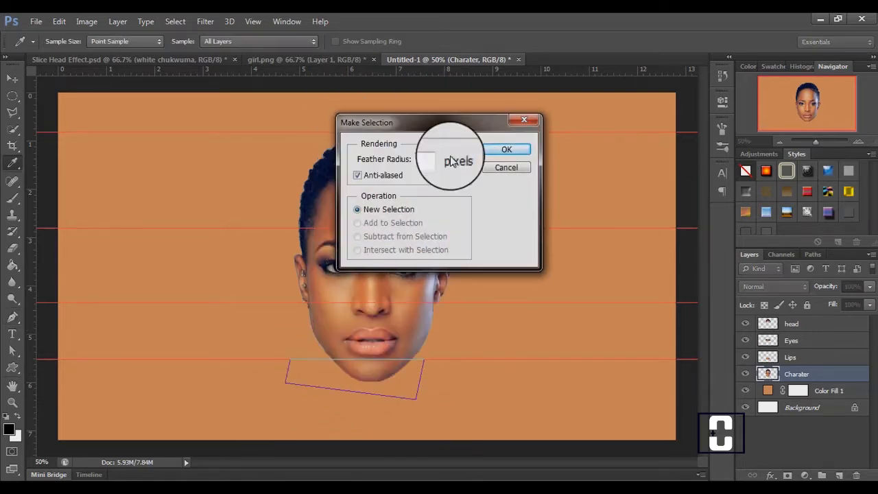
{"action": "left_click", "coordinate": [500, 150]}
{"action": "key", "text": "ctrl+j"}
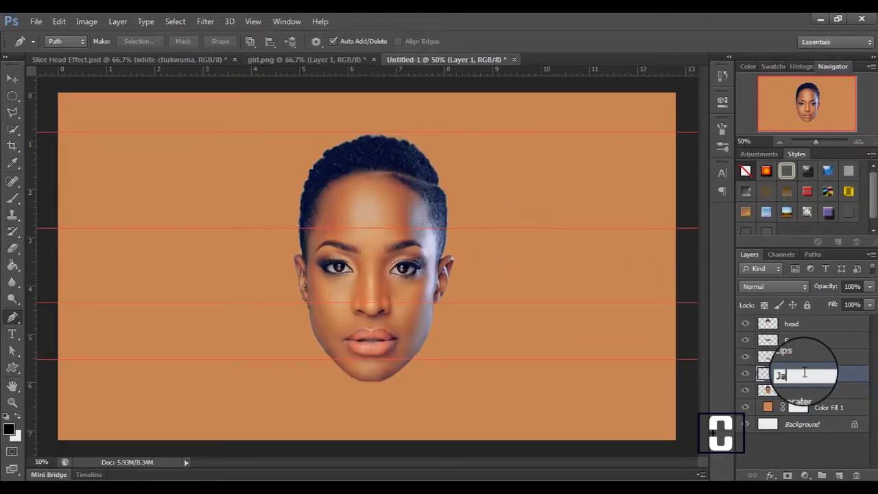
{"action": "double_click", "coordinate": [804, 373]}
{"action": "type", "text": "Jaw"}
{"action": "key", "text": "Return"}
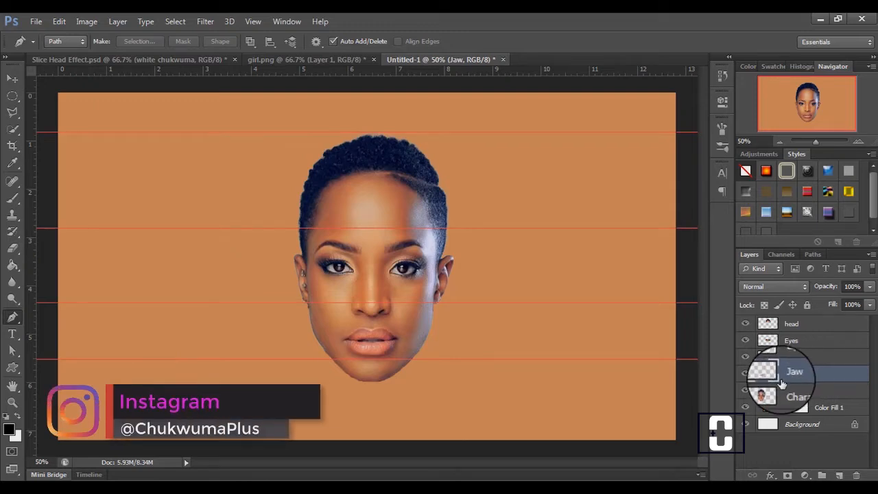
Hide the Charater layer and toggle the Jaw, Lips, Eyes and head layers off and on to check the slices.
{"action": "left_click", "coordinate": [747, 392]}
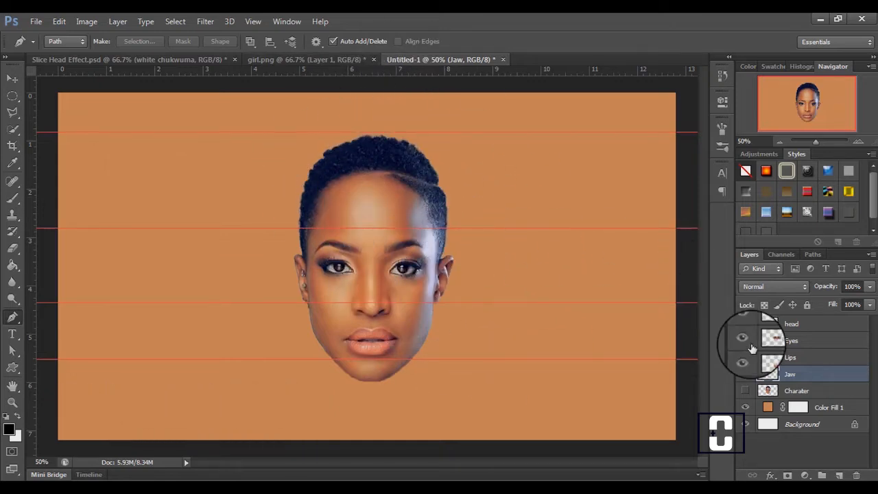
{"action": "left_click", "coordinate": [746, 374]}
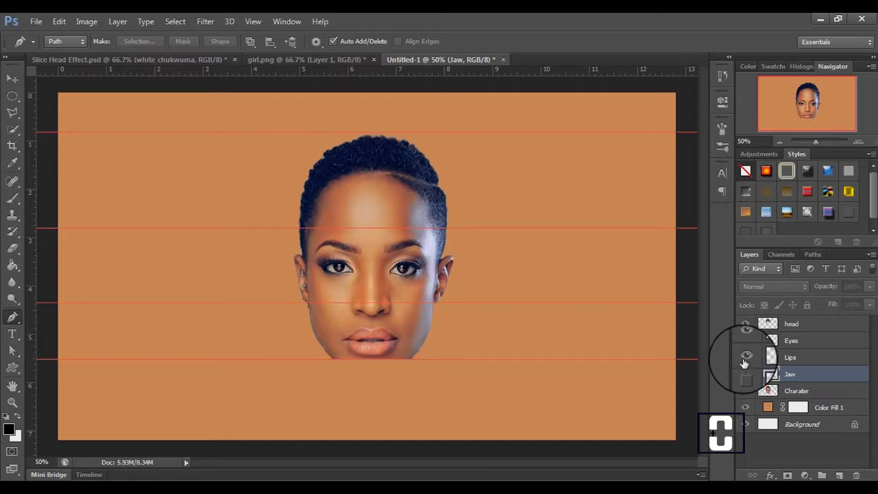
{"action": "left_click", "coordinate": [745, 358]}
{"action": "left_click", "coordinate": [746, 340]}
{"action": "left_click", "coordinate": [745, 324]}
{"action": "left_click", "coordinate": [745, 324]}
{"action": "left_click", "coordinate": [745, 340]}
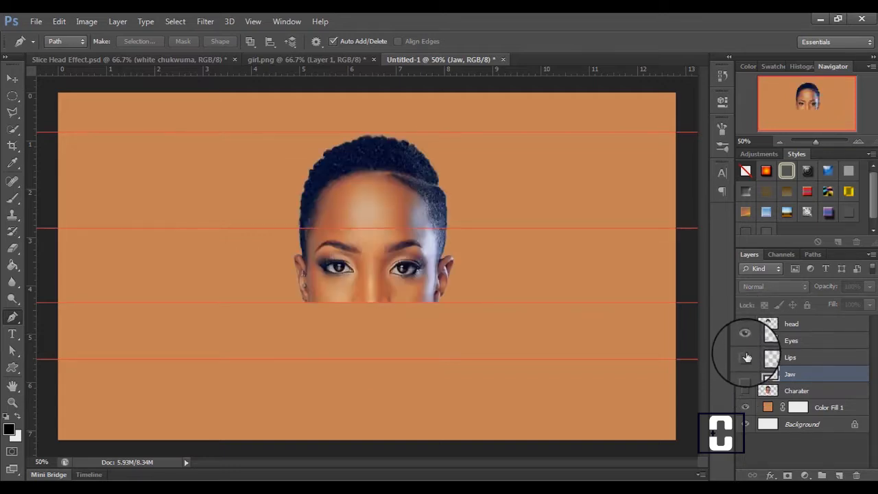
{"action": "left_click", "coordinate": [746, 358]}
{"action": "left_click", "coordinate": [745, 374]}
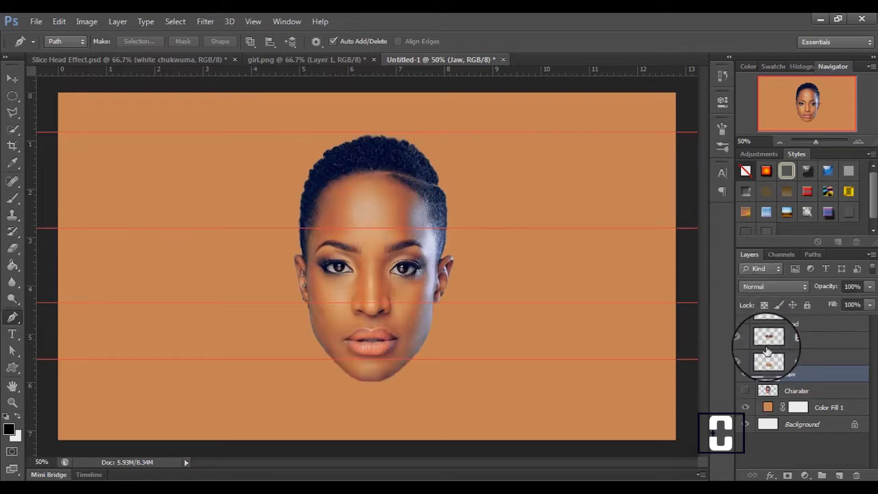
Delete the head layer.
{"action": "key", "text": "Delete"}
{"action": "left_click", "coordinate": [792, 325]}
{"action": "key", "text": "Delete"}
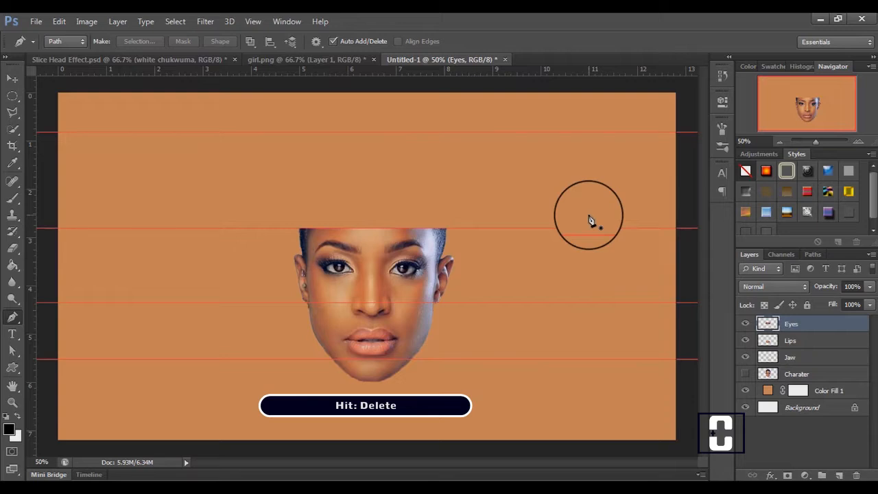
Add a new empty layer named "Eyes Colours" above the Eyes layer.
{"action": "key", "text": "v"}
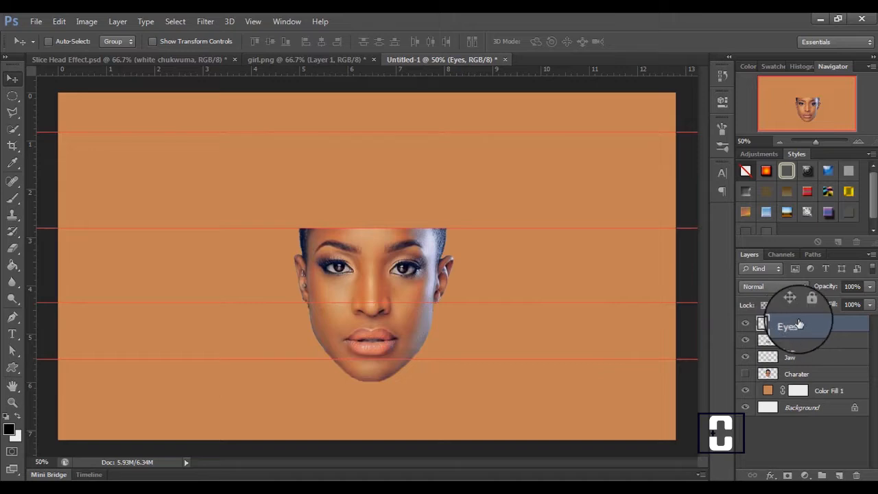
{"action": "left_click", "coordinate": [838, 475]}
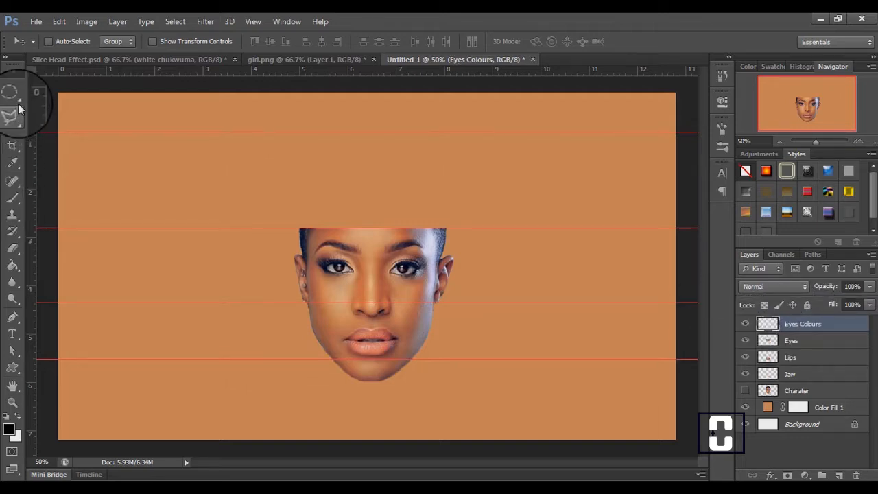
Draw a shallow elliptical selection as wide as the Eyes slice and centre it on the slice's upper cut edge.
{"action": "left_click", "coordinate": [16, 98]}
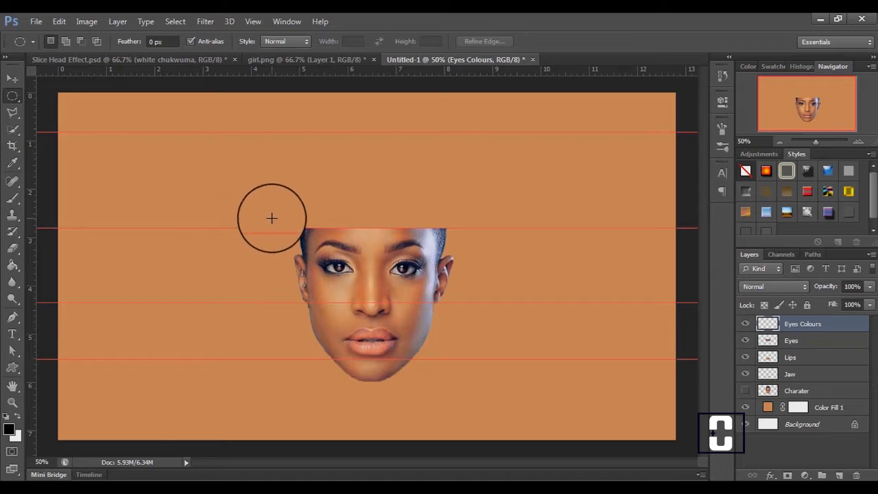
{"action": "key", "text": "ctrl+1"}
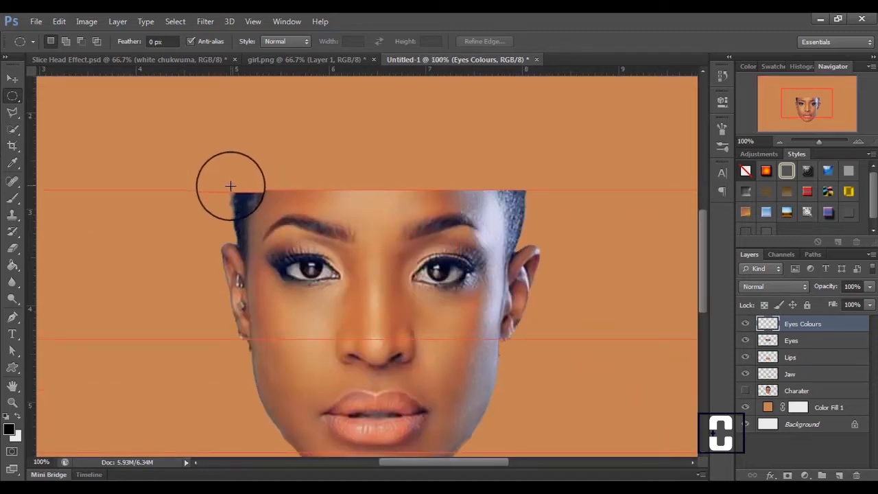
{"action": "left_click_drag", "start_coordinate": [233, 191], "coordinate": [528, 239]}
{"action": "left_click_drag", "start_coordinate": [485, 215], "coordinate": [486, 189]}
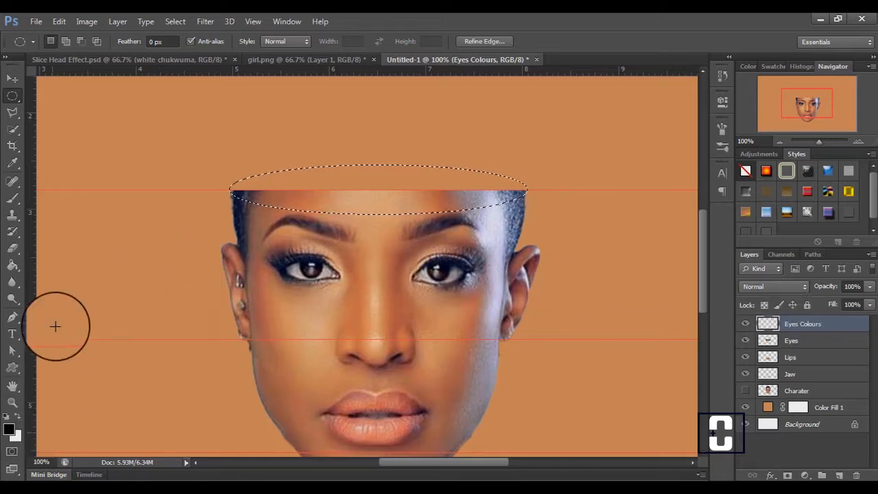
Fill the elliptical selection on the Eyes Colours layer with bright red f90b0b at 100% opacity and deselect.
{"action": "left_click", "coordinate": [13, 268]}
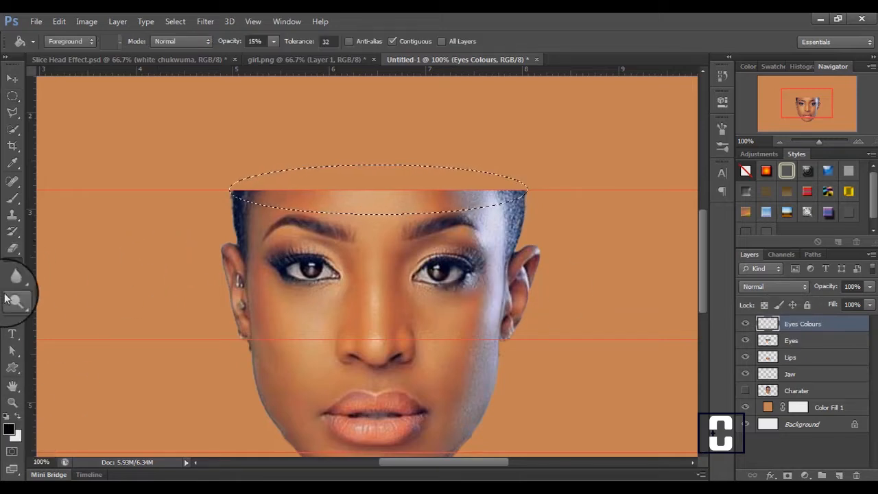
{"action": "left_click", "coordinate": [9, 429]}
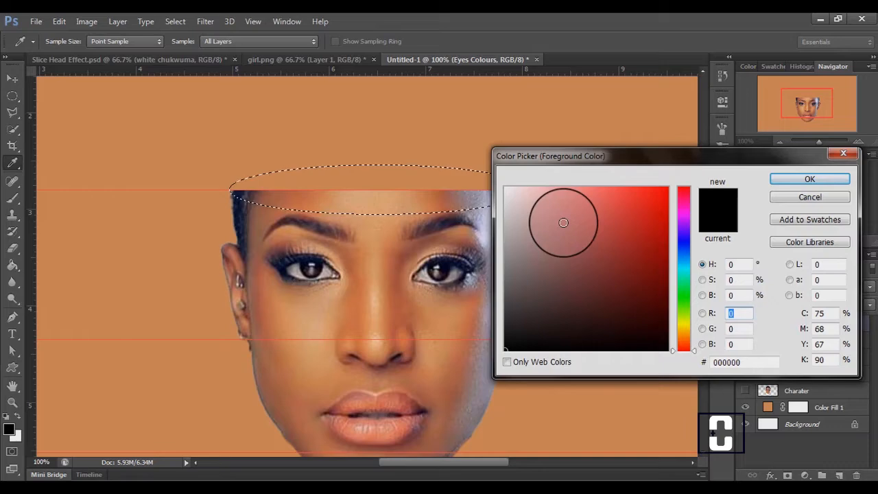
{"action": "left_click", "coordinate": [661, 190]}
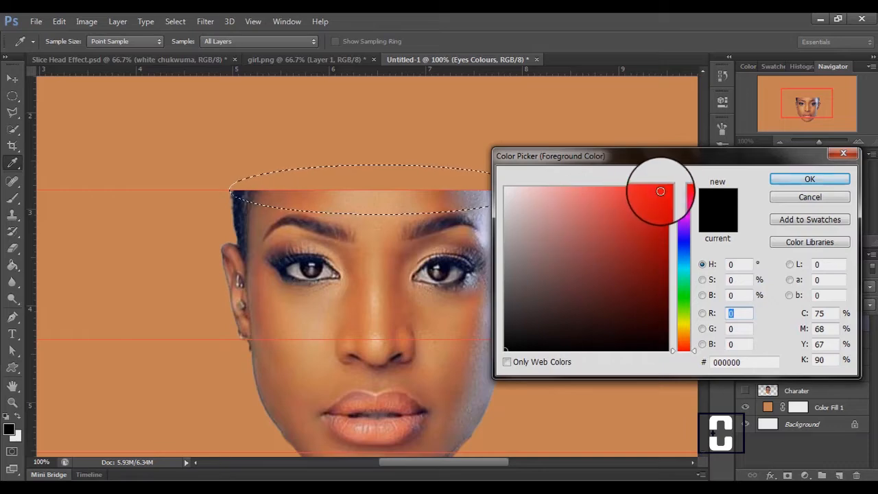
{"action": "left_click", "coordinate": [779, 179]}
{"action": "left_click", "coordinate": [374, 186]}
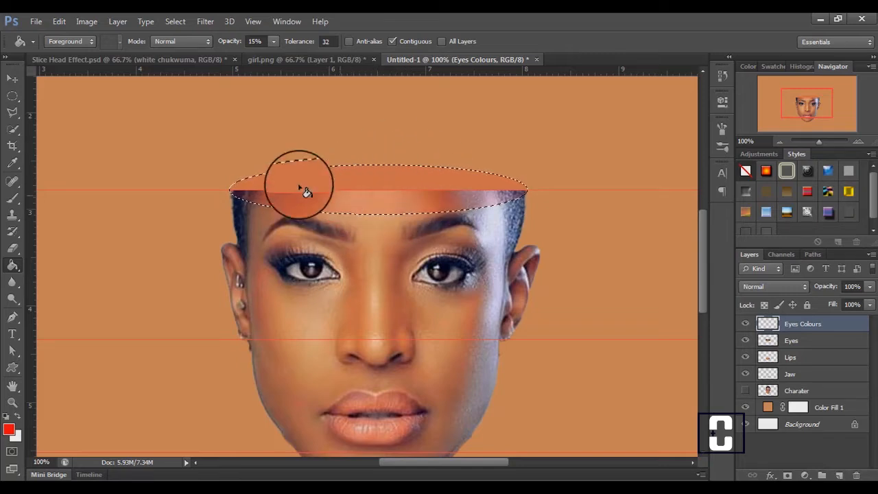
{"action": "left_click", "coordinate": [273, 43]}
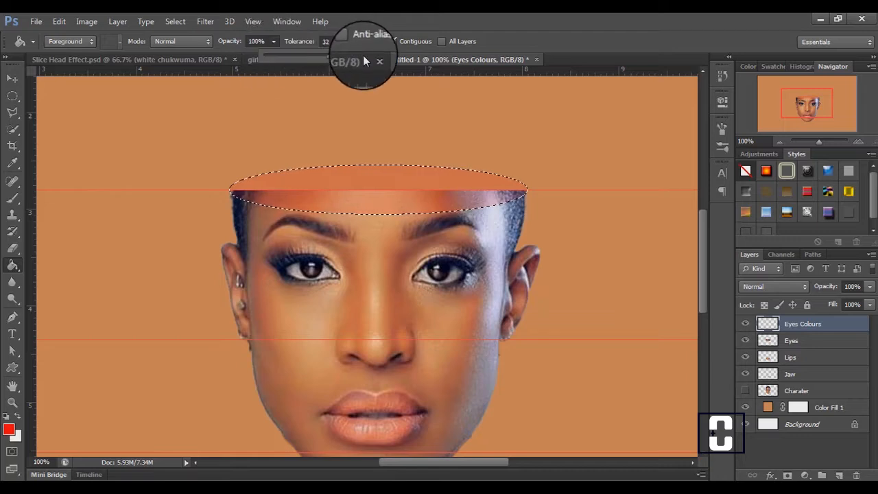
{"action": "left_click", "coordinate": [350, 194]}
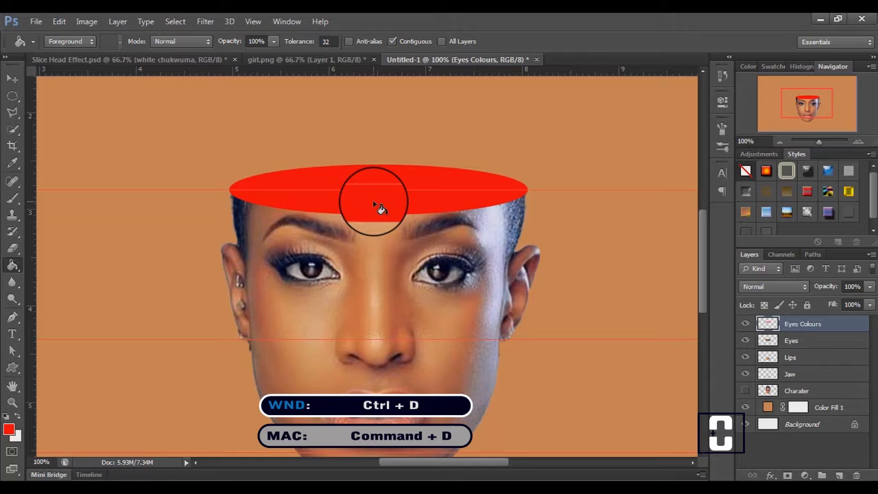
Move the Eyes Colours and Eyes layers up together to open a gap above the Lips slice.
{"action": "left_click", "coordinate": [12, 78]}
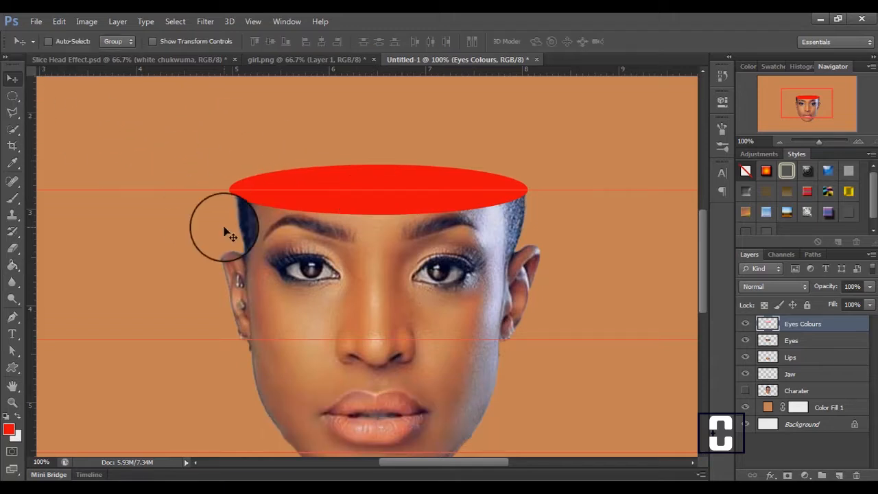
{"action": "mouse_move", "coordinate": [706, 272]}
{"action": "left_mouse_down"}
{"action": "mouse_move", "coordinate": [706, 295]}
{"action": "mouse_move", "coordinate": [702, 271]}
{"action": "left_mouse_up"}
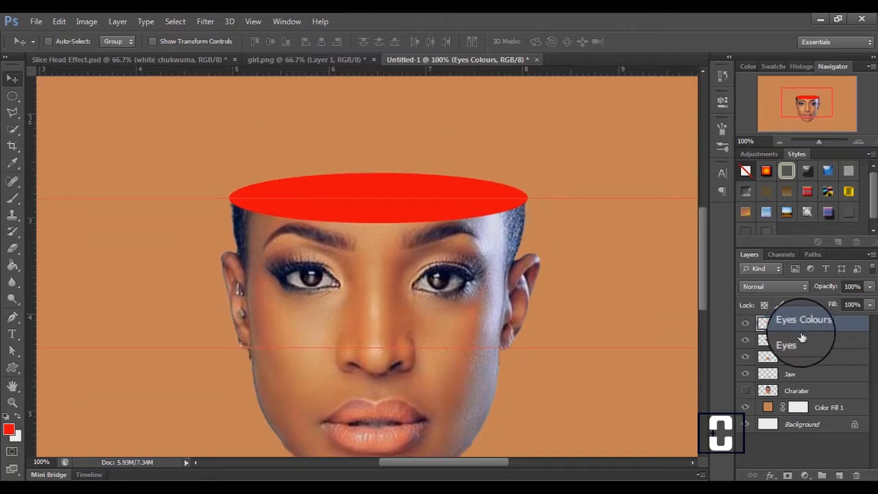
{"action": "left_click", "coordinate": [801, 339], "text": "shift"}
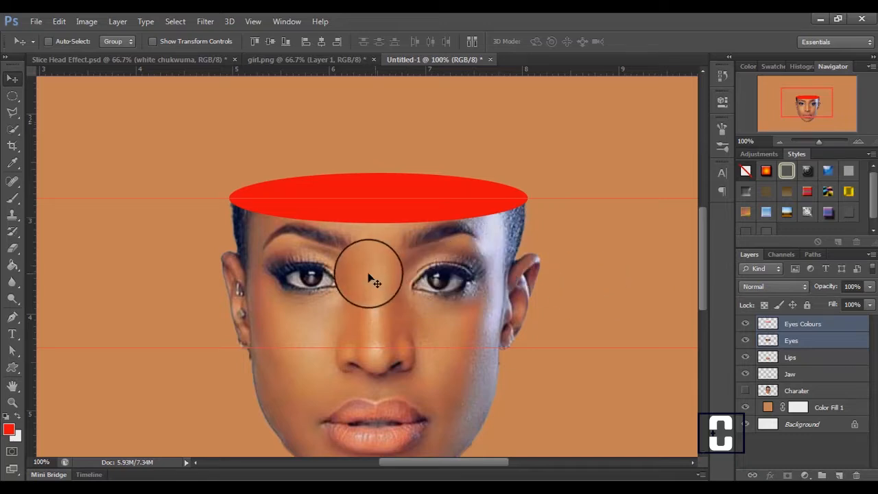
{"action": "left_click_drag", "start_coordinate": [366, 261], "coordinate": [363, 166]}
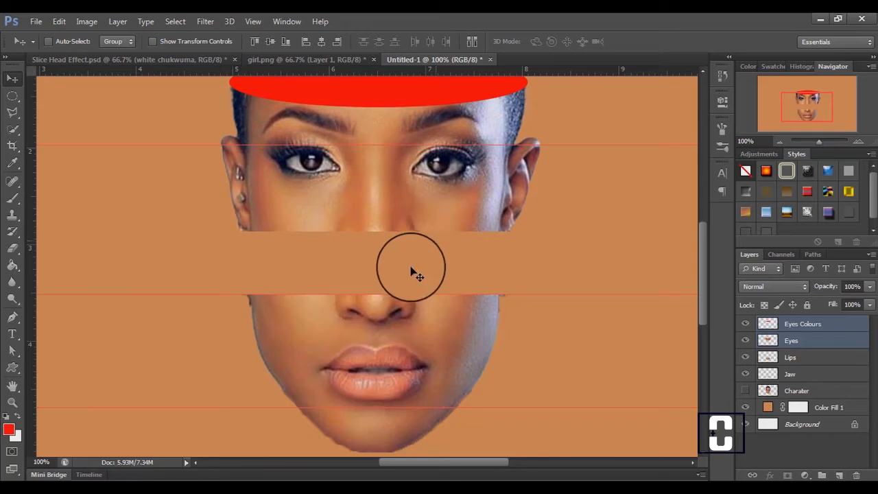
Add a new empty layer named "Lips Colour" above the Lips layer.
{"action": "left_click", "coordinate": [786, 358]}
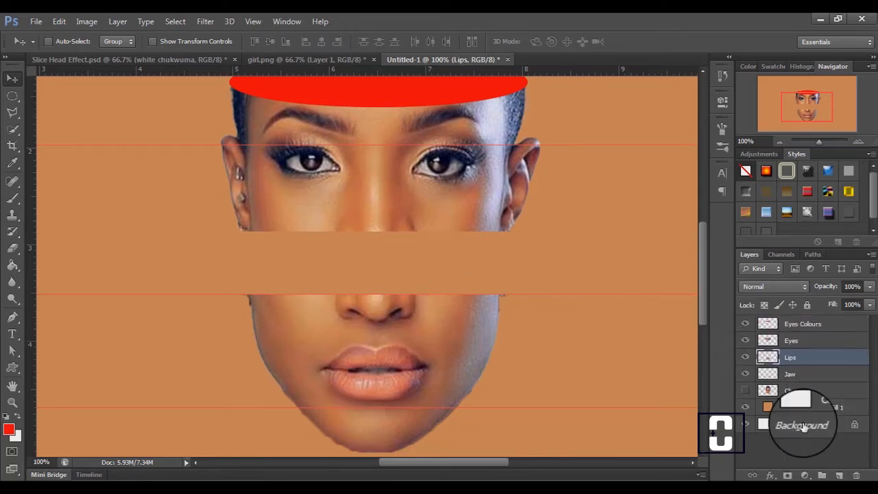
{"action": "left_click", "coordinate": [840, 473]}
{"action": "double_click", "coordinate": [804, 356]}
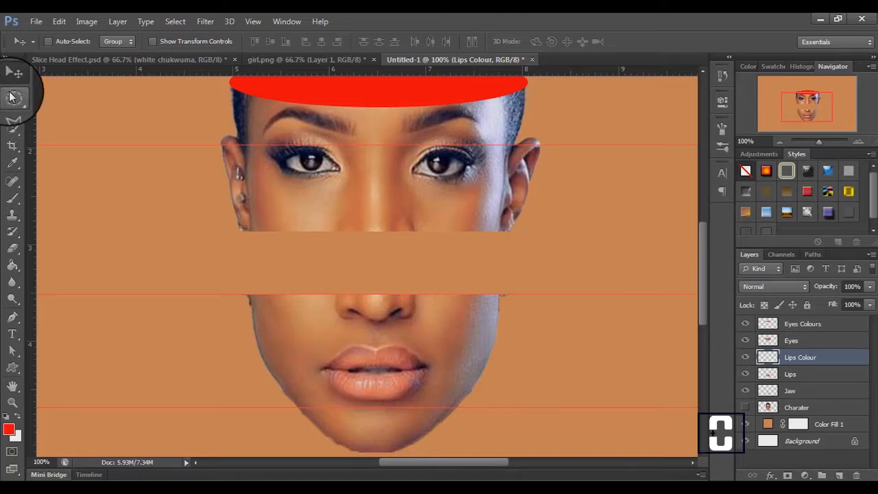
Draw a shallow elliptical selection as wide as the Lips slice and centre it on the slice's upper cut edge.
{"action": "left_click", "coordinate": [11, 97]}
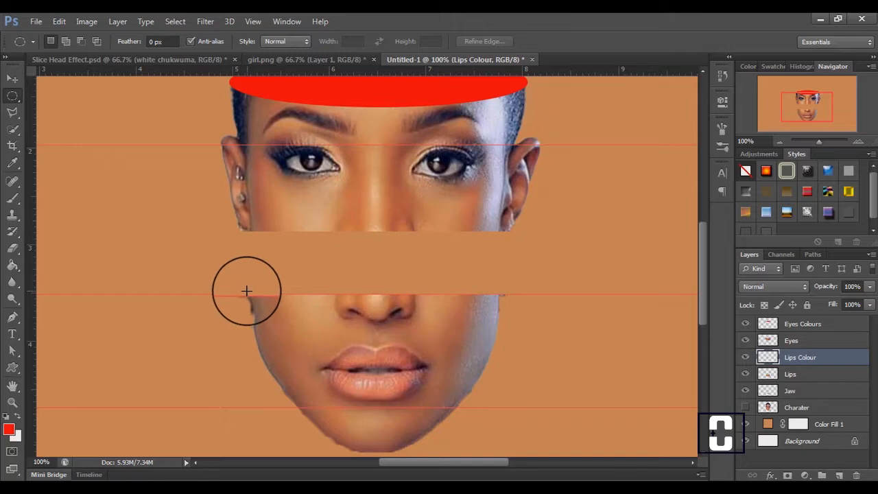
{"action": "left_click_drag", "start_coordinate": [244, 291], "coordinate": [466, 303]}
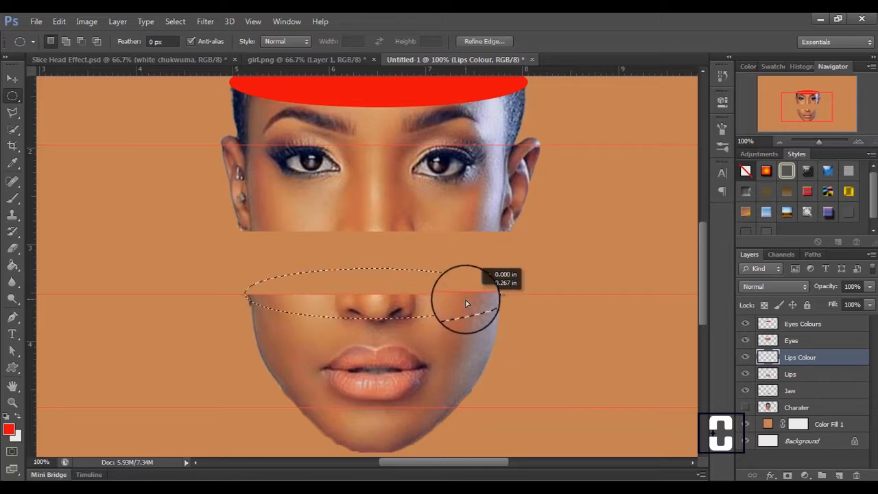
{"action": "left_click_drag", "start_coordinate": [466, 303], "coordinate": [467, 288]}
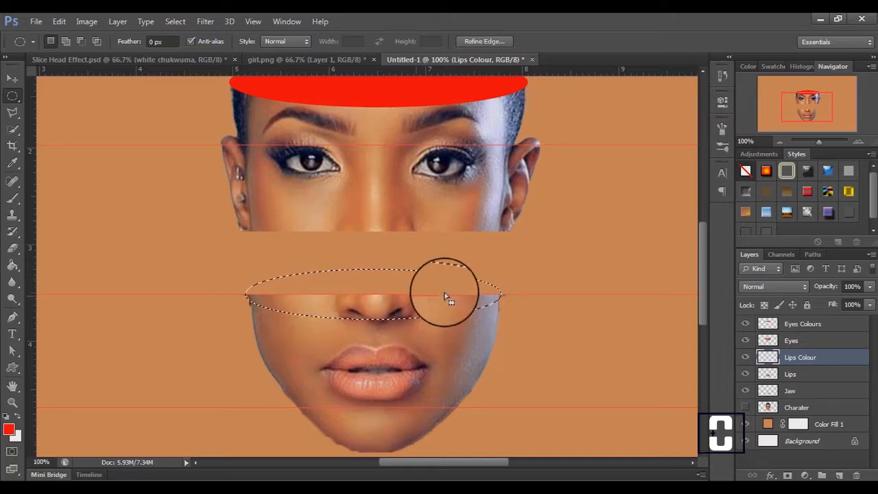
Fill the elliptical selection on the Lips Colour layer with purple 6f2df4 and deselect.
{"action": "left_click", "coordinate": [12, 265]}
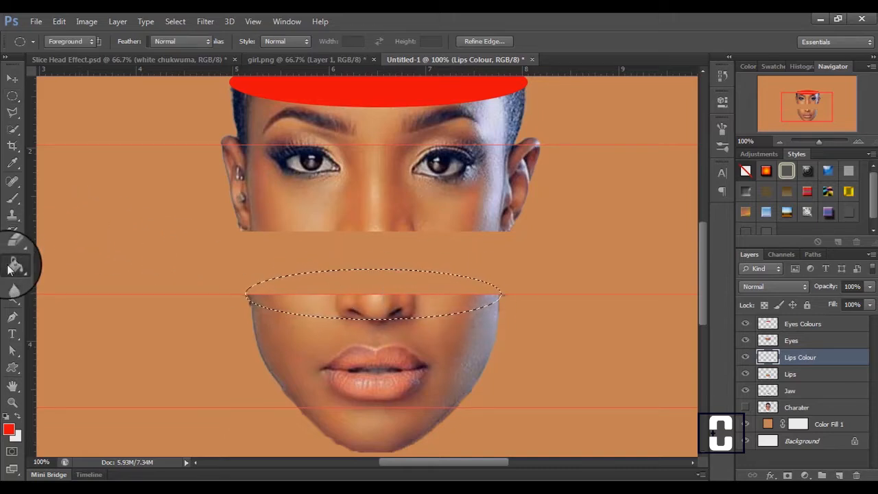
{"action": "left_click", "coordinate": [8, 429]}
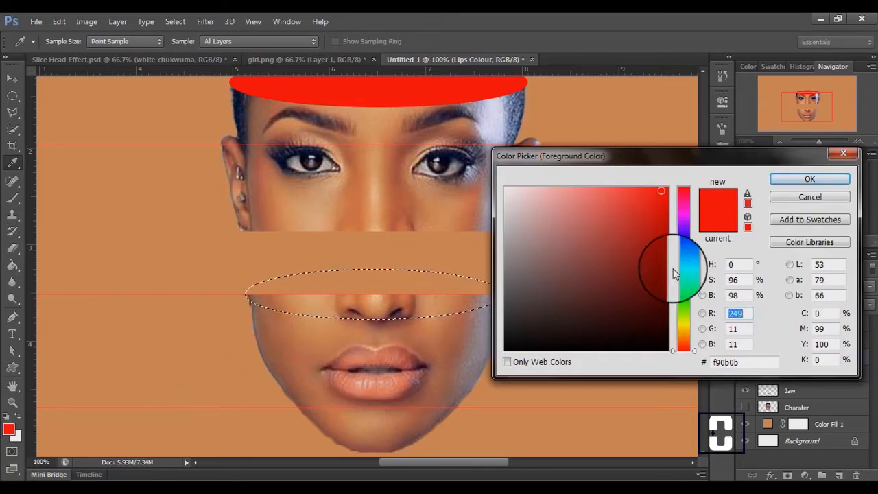
{"action": "left_click", "coordinate": [684, 285]}
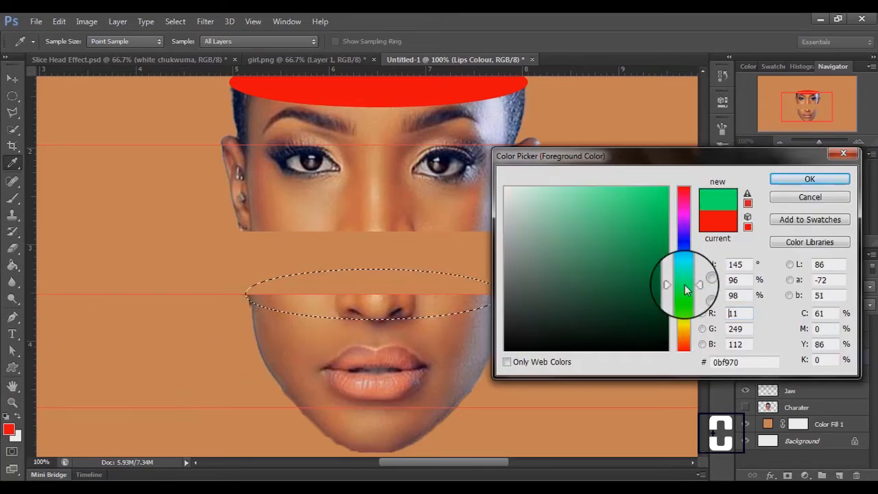
{"action": "left_click", "coordinate": [681, 232]}
{"action": "left_click", "coordinate": [638, 194]}
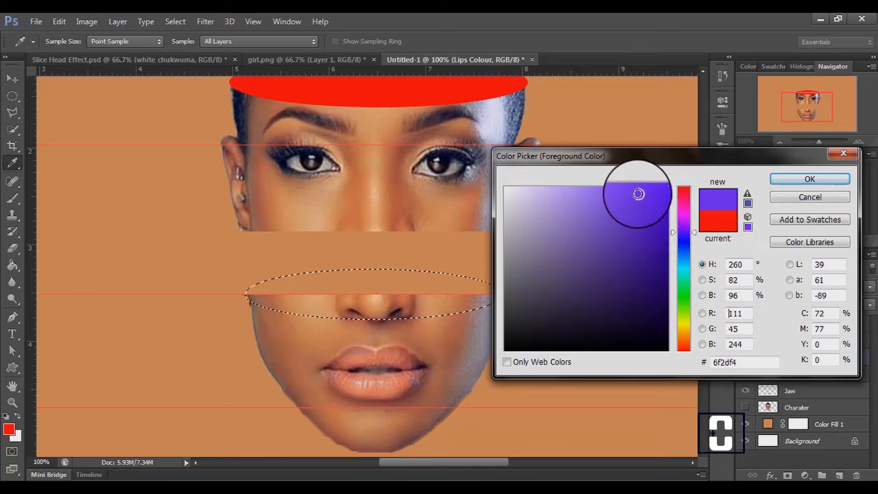
{"action": "left_click", "coordinate": [782, 178]}
{"action": "key", "text": "g"}
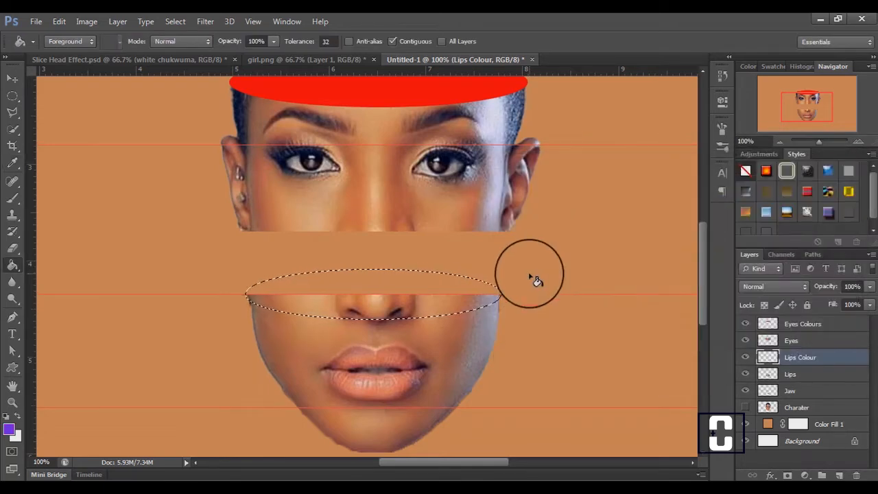
{"action": "left_click", "coordinate": [300, 304]}
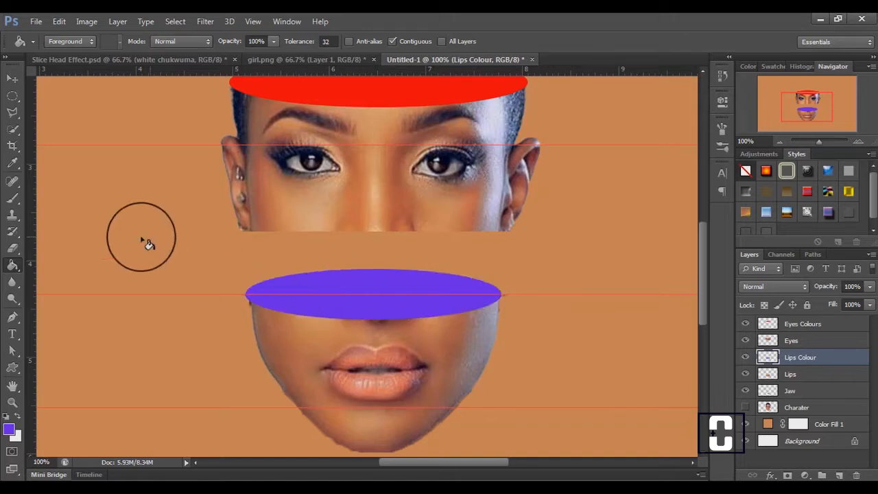
Move the Lips Colour and Lips layers up together to open a gap above the Jaw slice.
{"action": "left_click", "coordinate": [12, 78]}
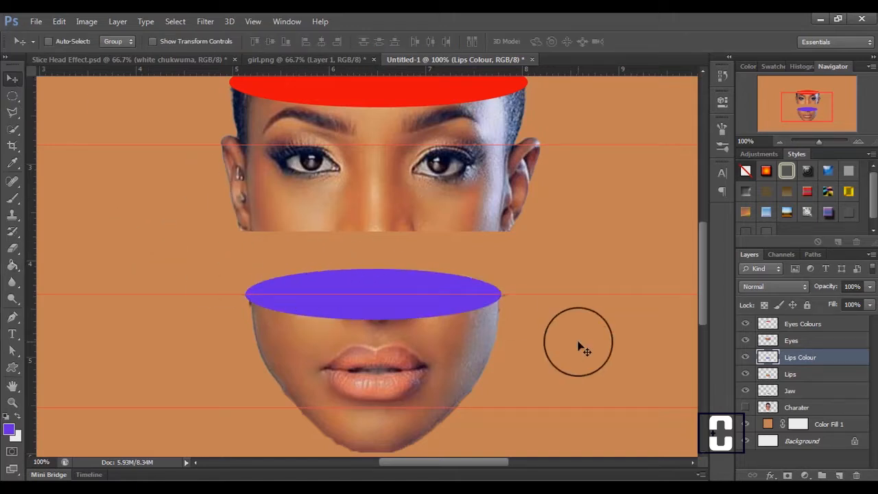
{"action": "left_click_drag", "start_coordinate": [702, 298], "coordinate": [709, 326]}
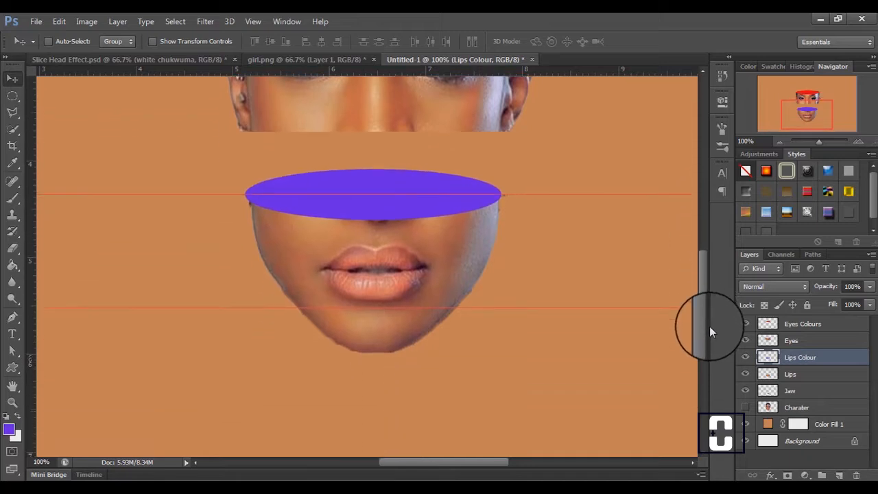
{"action": "left_click", "coordinate": [792, 373], "text": "ctrl"}
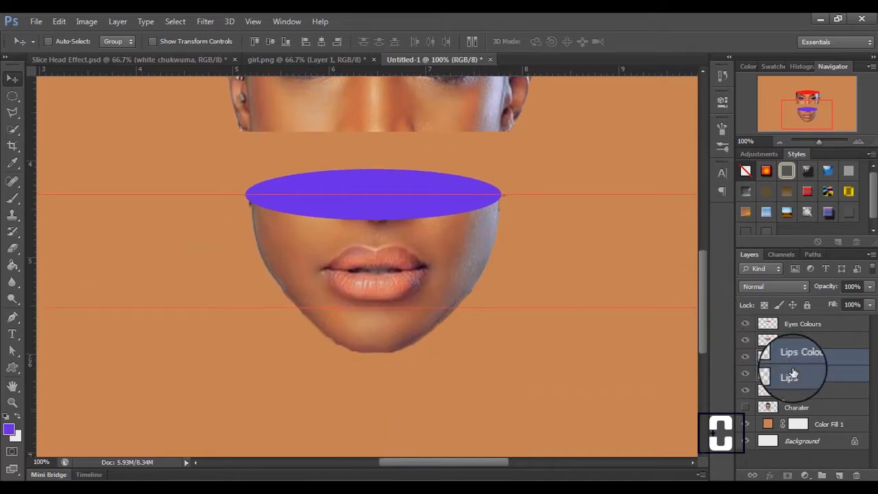
{"action": "left_click_drag", "start_coordinate": [383, 251], "coordinate": [371, 194]}
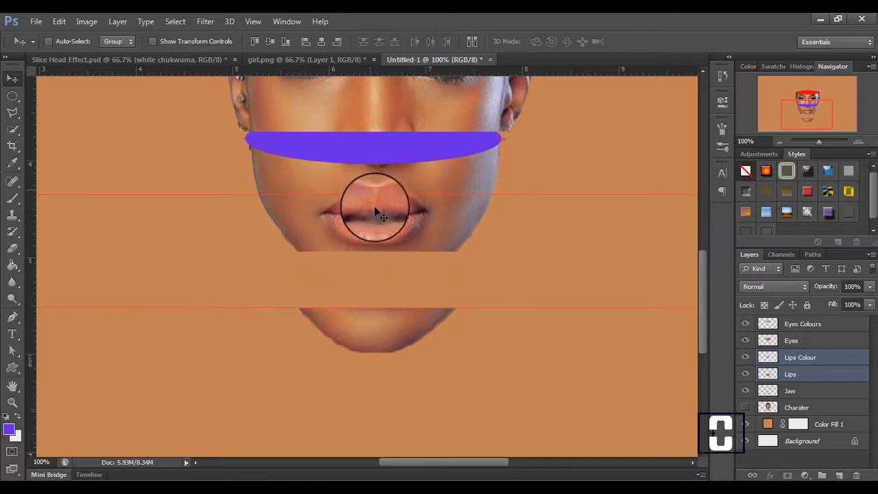
Add a new empty layer named "Jaw Colour" above the Jaw layer.
{"action": "left_click", "coordinate": [789, 391]}
{"action": "left_click", "coordinate": [838, 474]}
{"action": "left_click", "coordinate": [804, 393]}
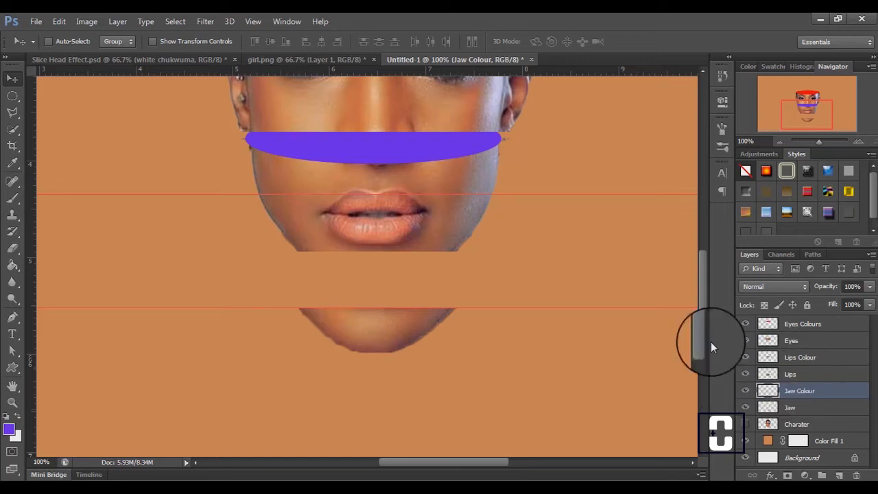
Draw a shallow elliptical selection centred on the Jaw slice's upper cut edge and widen it with Transform Selection to span the whole edge.
{"action": "left_click", "coordinate": [14, 98]}
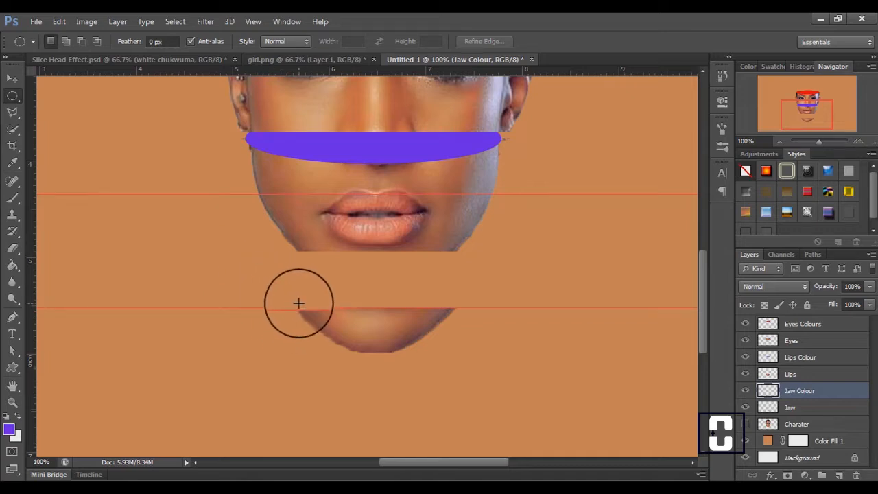
{"action": "left_click_drag", "start_coordinate": [297, 306], "coordinate": [449, 335]}
{"action": "left_click_drag", "start_coordinate": [400, 322], "coordinate": [401, 314]}
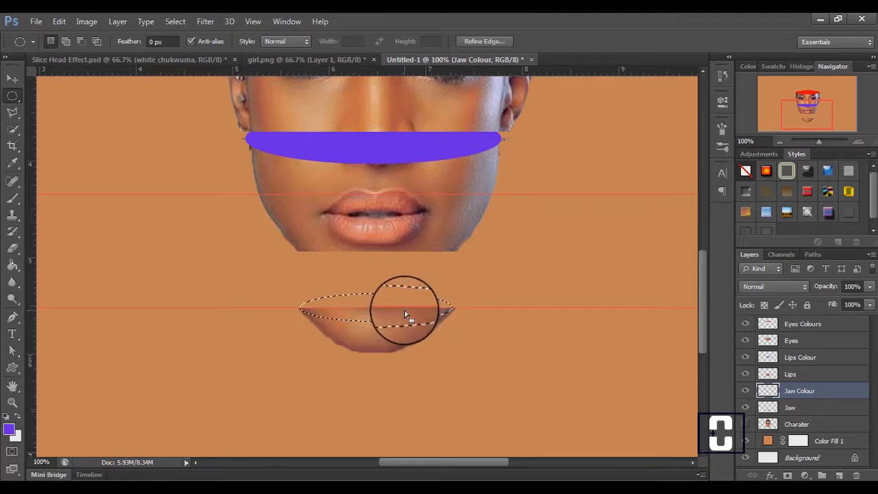
{"action": "right_click", "coordinate": [407, 313]}
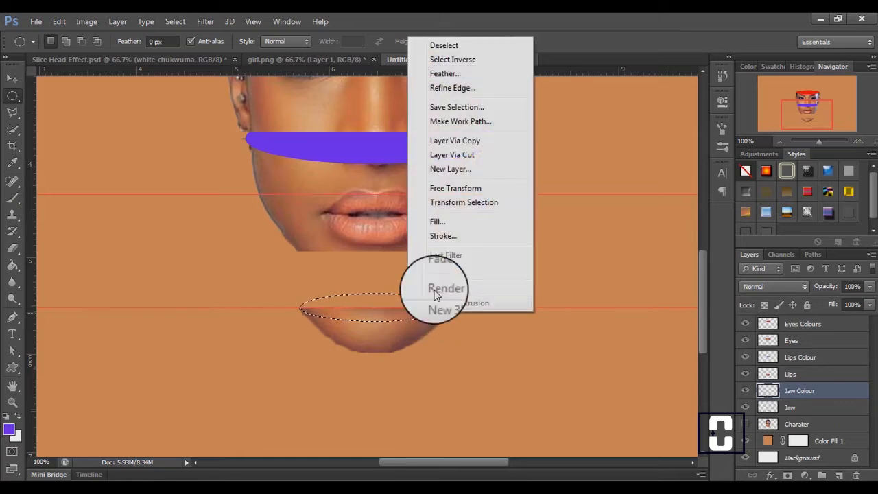
{"action": "left_click", "coordinate": [456, 202]}
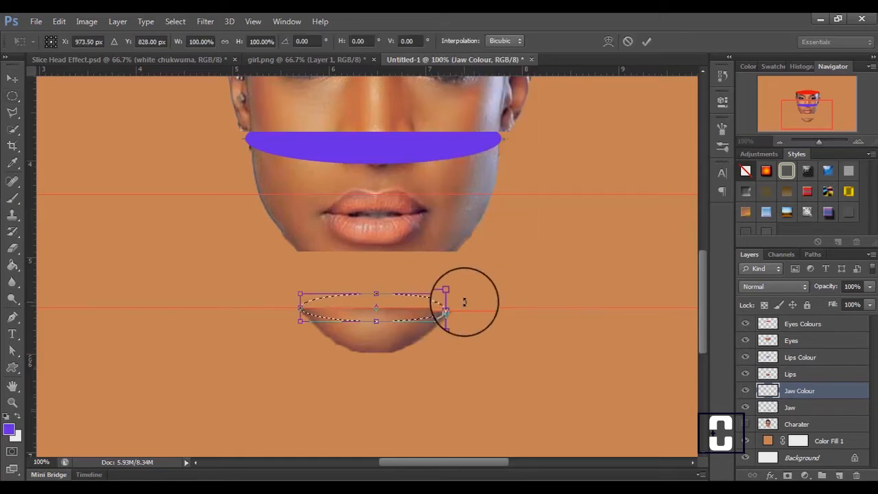
{"action": "left_click_drag", "start_coordinate": [465, 302], "coordinate": [458, 308]}
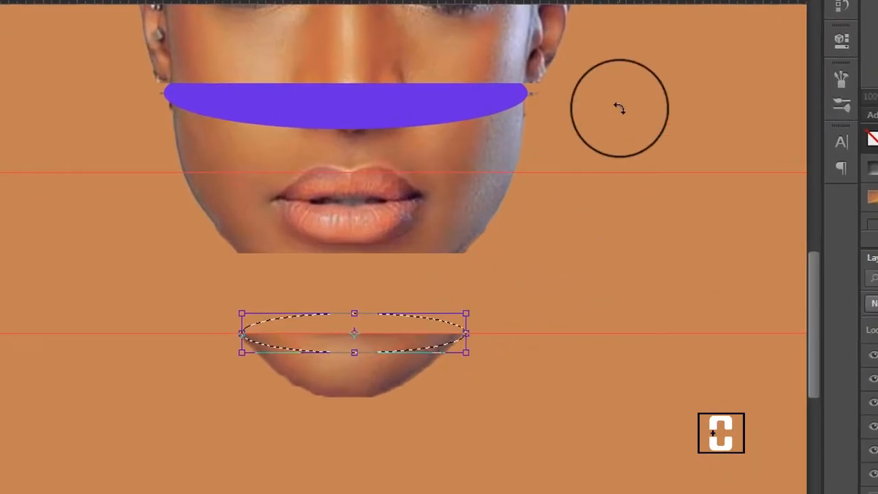
{"action": "key", "text": "Return"}
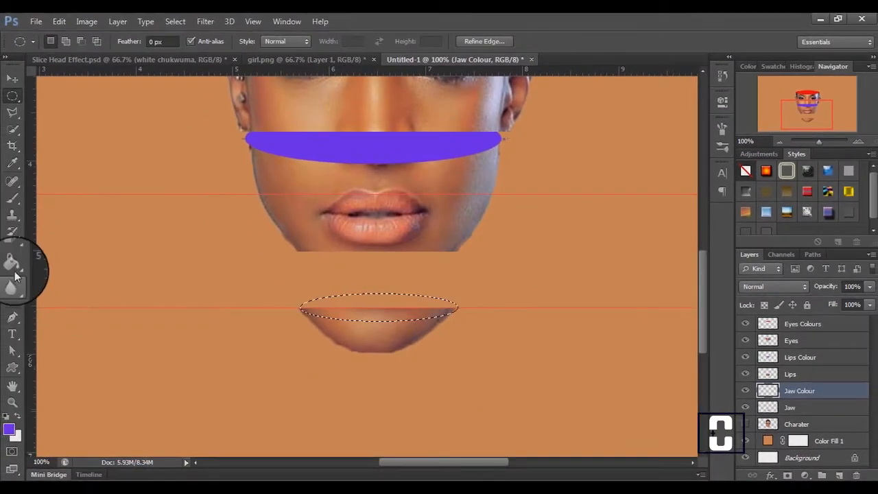
Fill the elliptical selection on the Jaw Colour layer with cyan 03d2f1, deselect and align the ellipse with the Jaw slice's cut edge.
{"action": "left_click", "coordinate": [13, 269]}
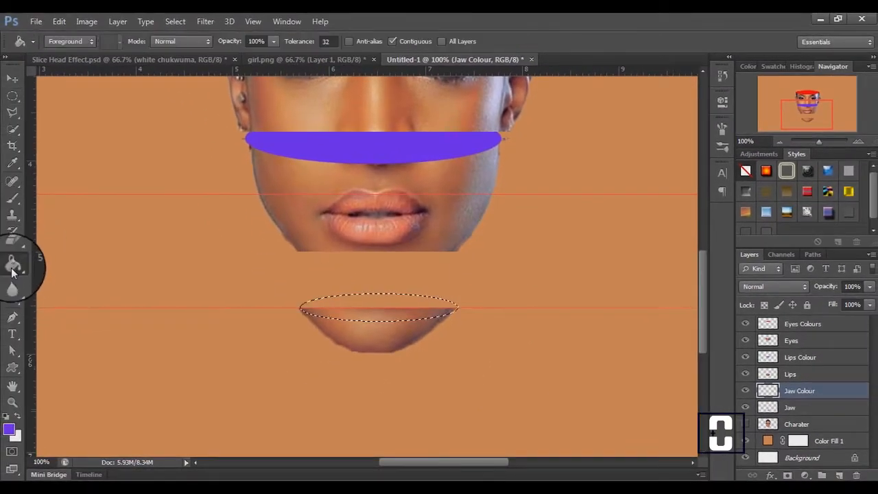
{"action": "left_click", "coordinate": [9, 431]}
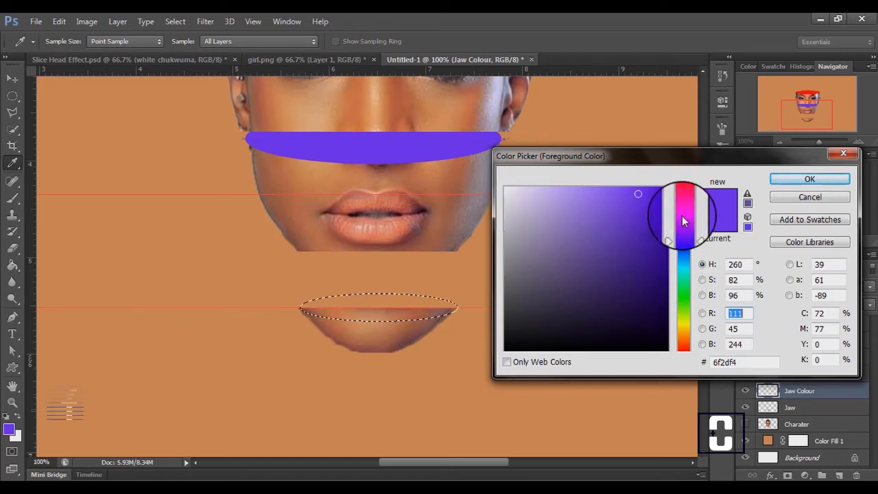
{"action": "left_click", "coordinate": [684, 265]}
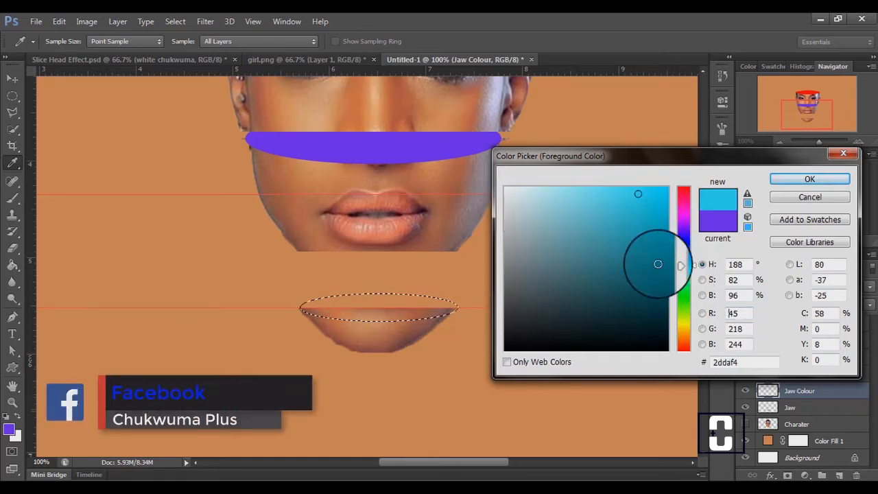
{"action": "left_click", "coordinate": [665, 196]}
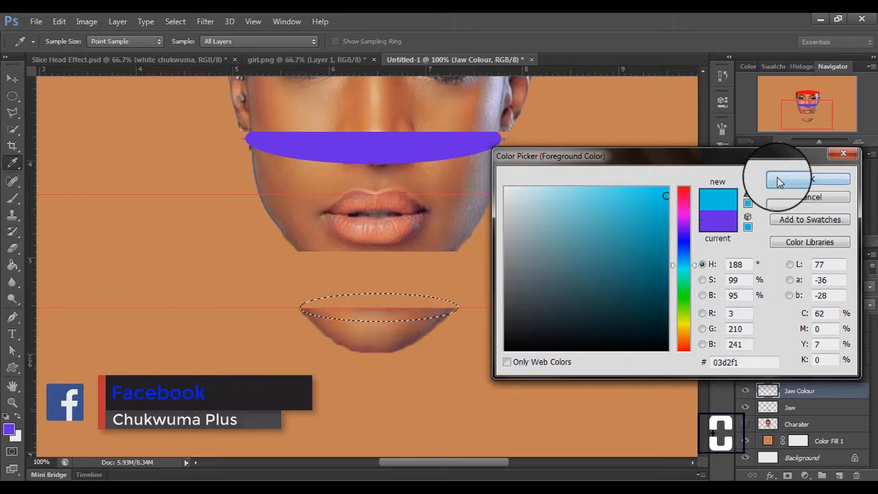
{"action": "left_click", "coordinate": [810, 179]}
{"action": "key", "text": "g"}
{"action": "left_click", "coordinate": [394, 313]}
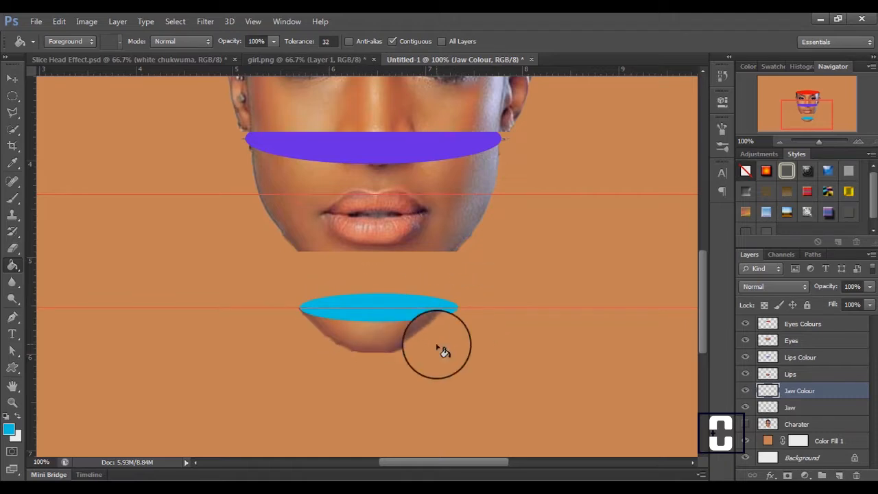
{"action": "key", "text": "v"}
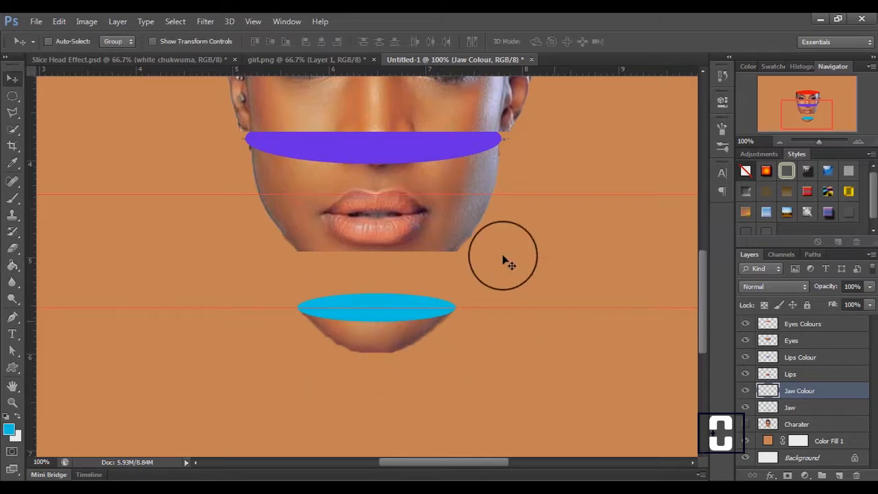
Select all layers from Eyes Colours through Jaw and scale them together with Free Transform to about 64%.
{"action": "left_click_drag", "start_coordinate": [697, 304], "coordinate": [692, 246]}
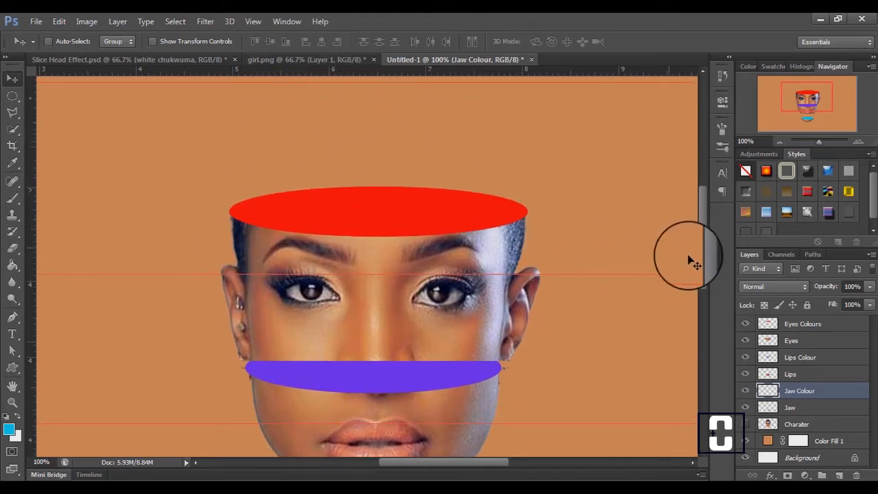
{"action": "left_click_drag", "start_coordinate": [700, 259], "coordinate": [707, 329]}
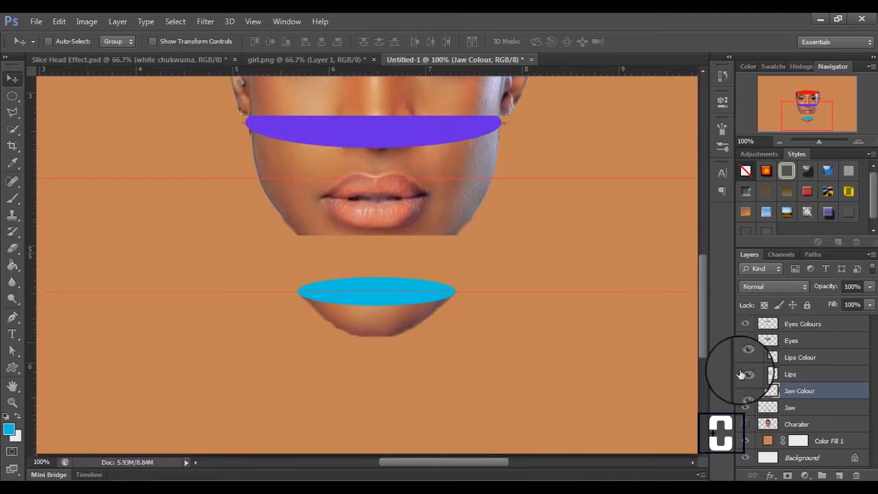
{"action": "left_click", "coordinate": [787, 323]}
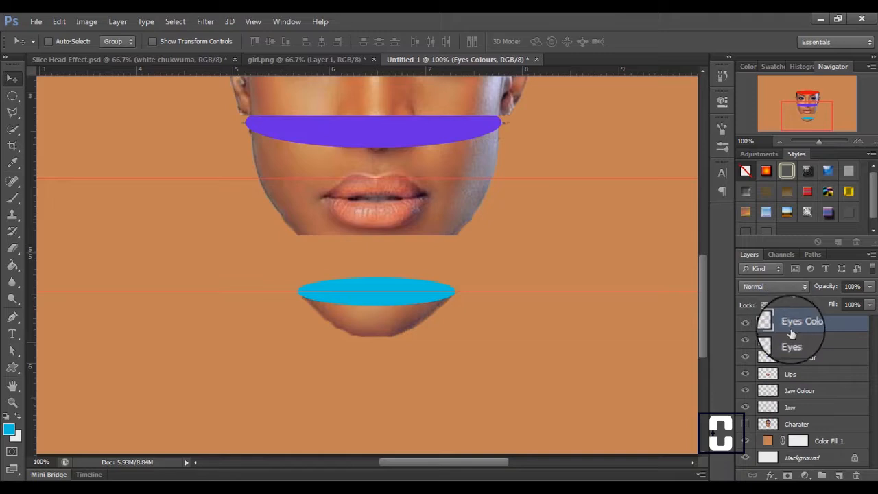
{"action": "left_click", "coordinate": [804, 407], "text": "shift"}
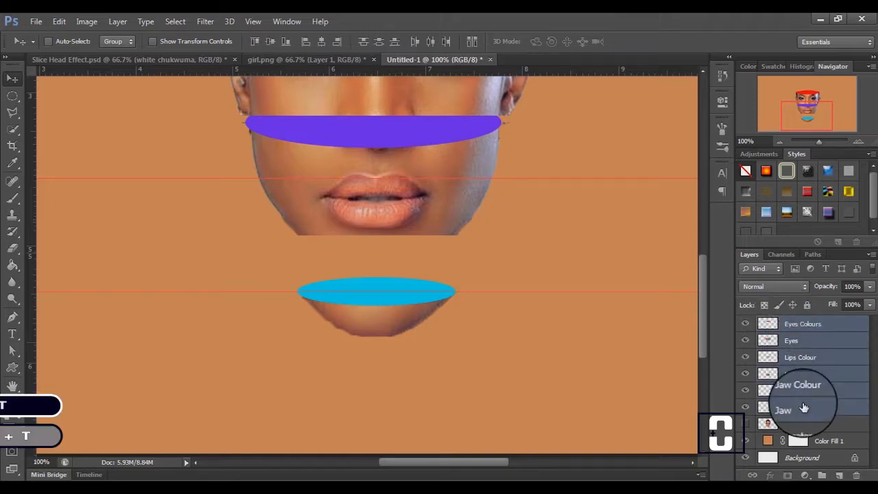
{"action": "key", "text": "ctrl+t"}
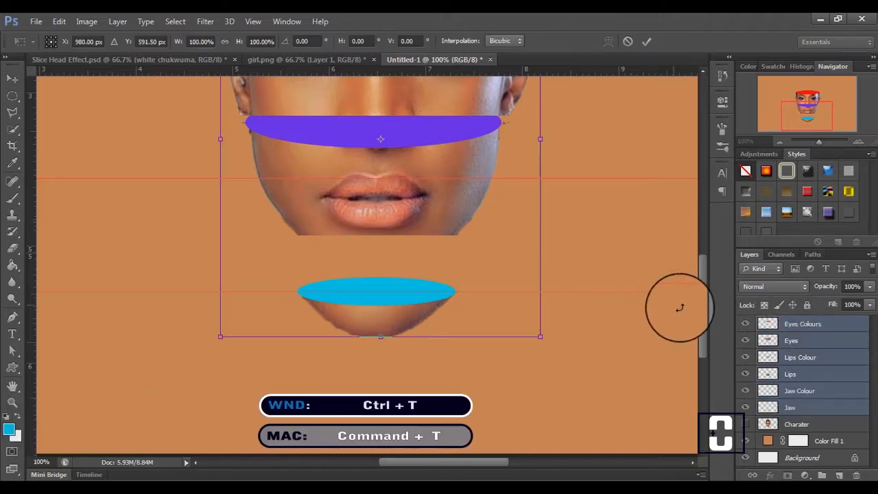
{"action": "mouse_move", "coordinate": [703, 319]}
{"action": "left_mouse_down"}
{"action": "mouse_move", "coordinate": [693, 248]}
{"action": "mouse_move", "coordinate": [693, 311]}
{"action": "left_mouse_up"}
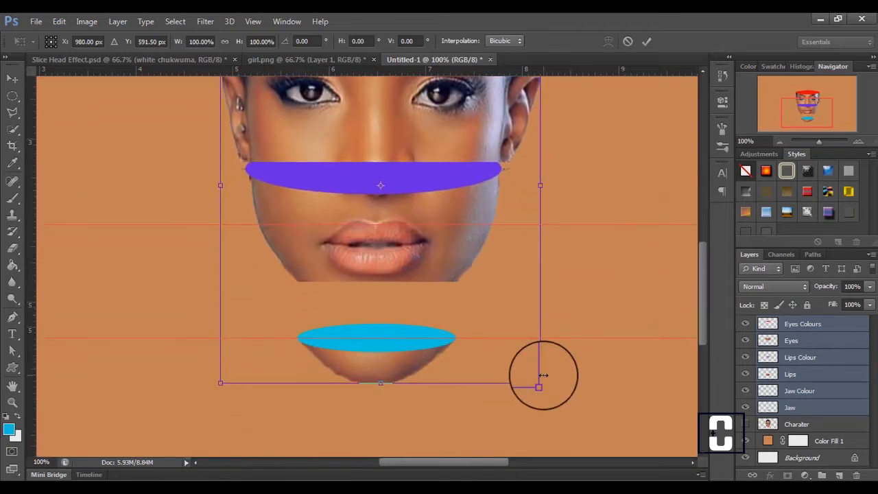
{"action": "left_click_drag", "start_coordinate": [541, 384], "coordinate": [486, 307]}
Move the scaled face slices to about X 972.5 px, Y 652 px, near the canvas centre, and apply the transform.
{"action": "left_click_drag", "start_coordinate": [452, 278], "coordinate": [459, 378]}
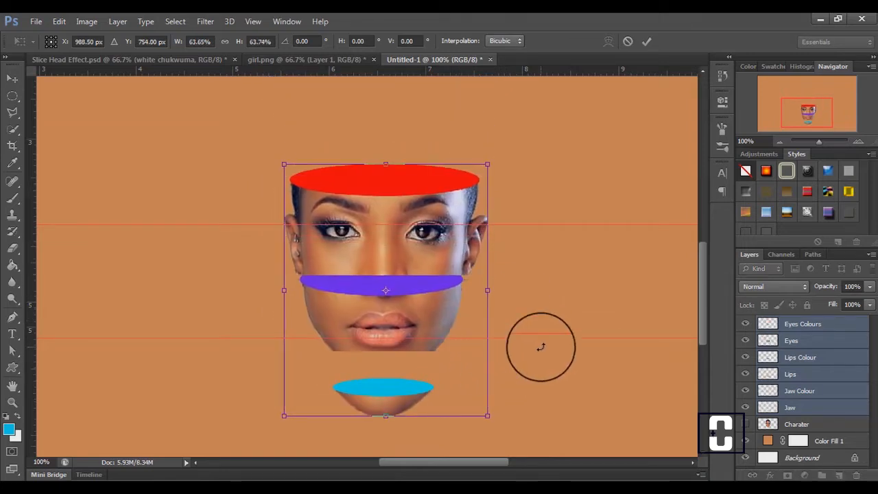
{"action": "key", "text": "ctrl+minus"}
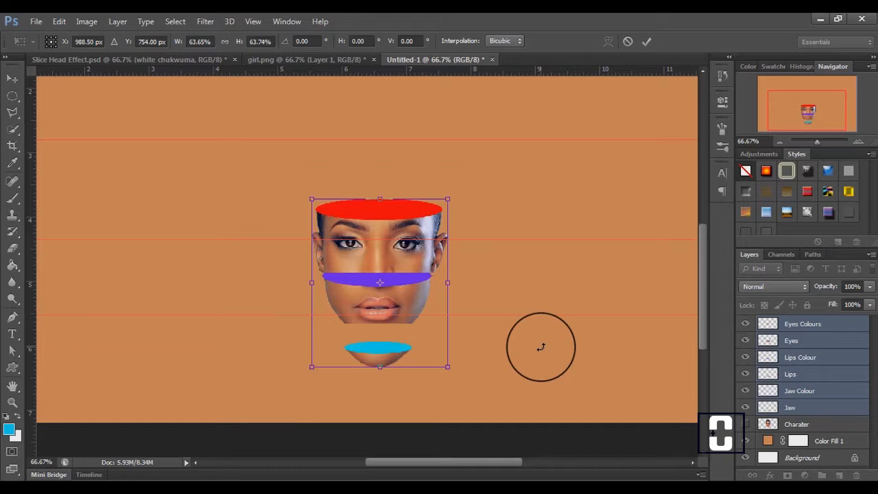
{"action": "key", "text": "ctrl+minus"}
{"action": "left_click_drag", "start_coordinate": [402, 308], "coordinate": [392, 278]}
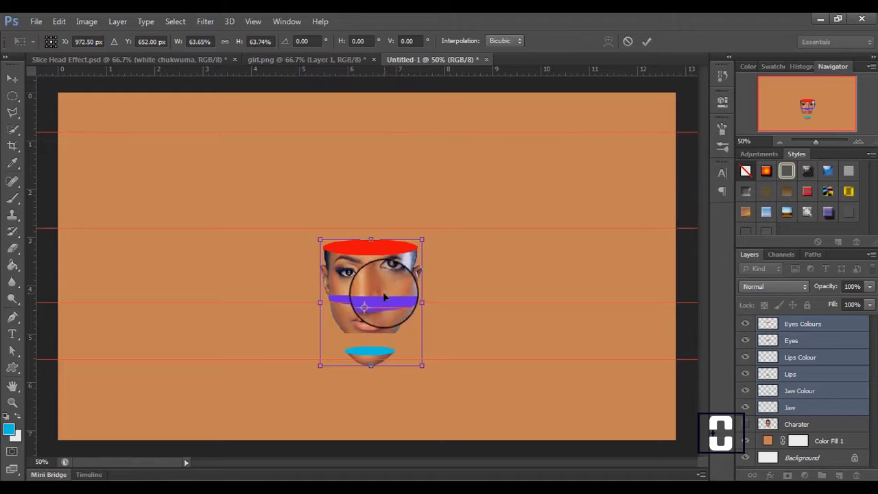
{"action": "left_click", "coordinate": [647, 42]}
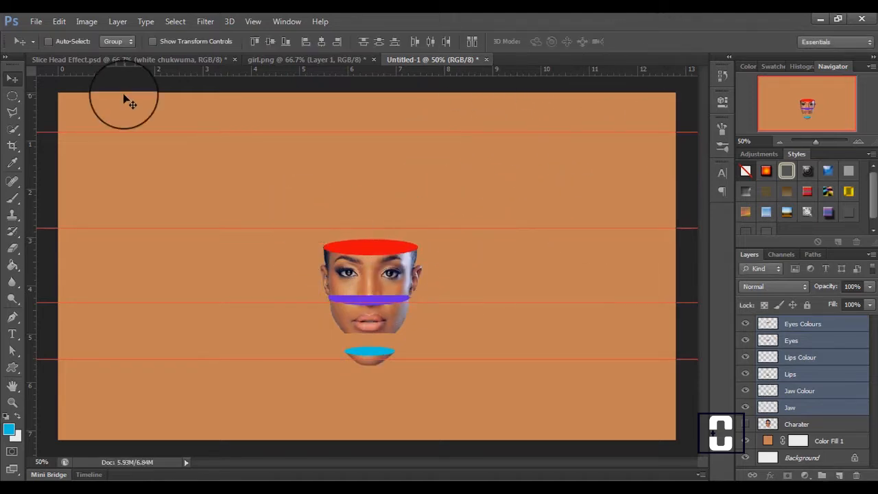
Place the kisspng-milk-bottle PNG from the Rough folder above the Eyes Colours layer and position the milk glass over the face.
{"action": "left_click", "coordinate": [33, 21]}
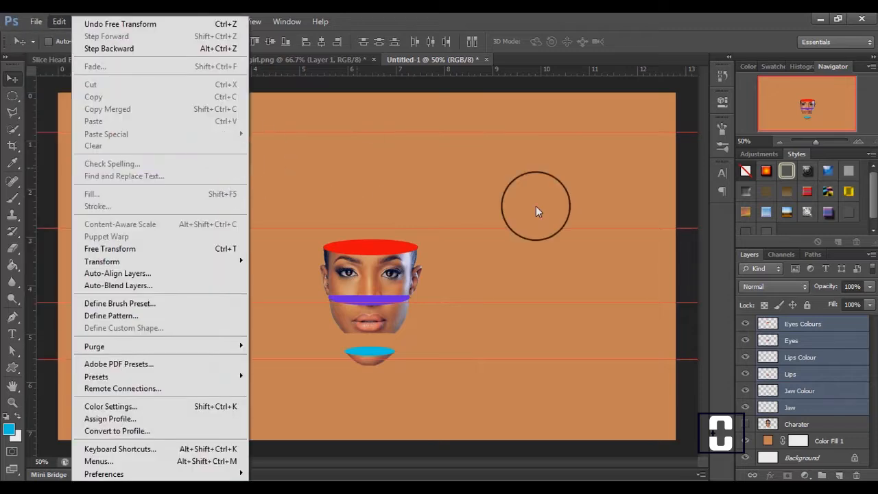
{"action": "left_click", "coordinate": [555, 204]}
{"action": "left_click", "coordinate": [788, 324]}
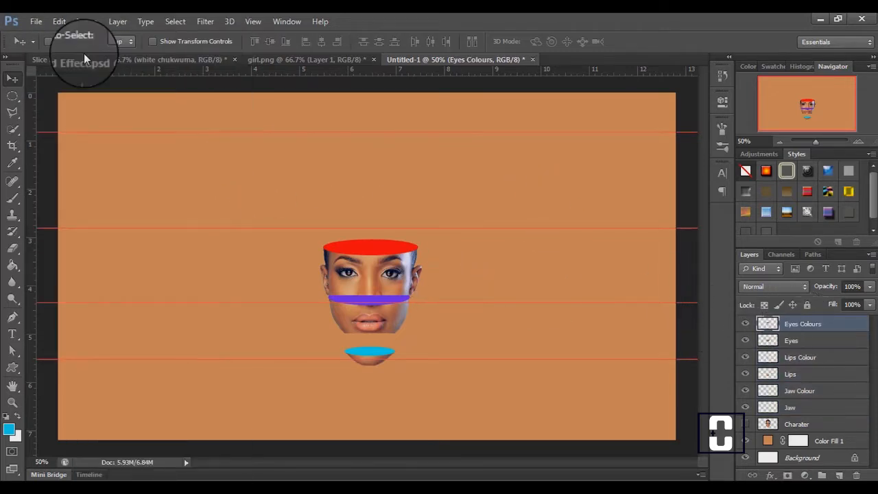
{"action": "left_click", "coordinate": [38, 21]}
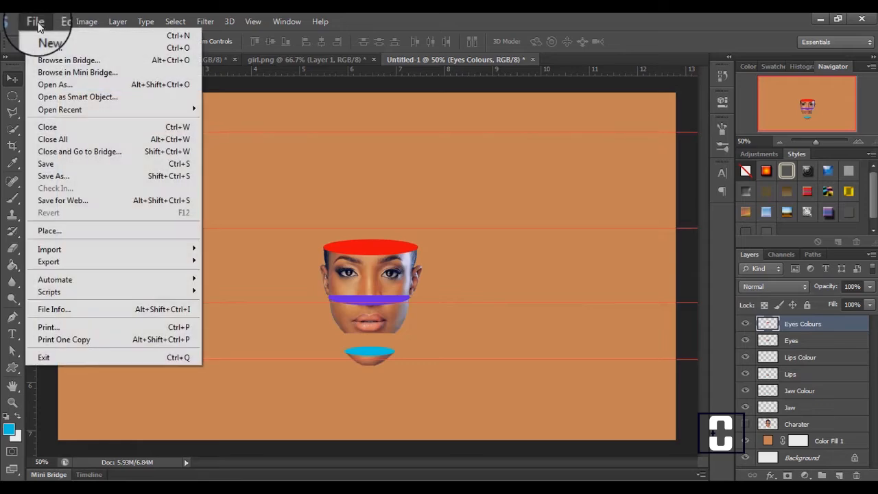
{"action": "left_click", "coordinate": [72, 233]}
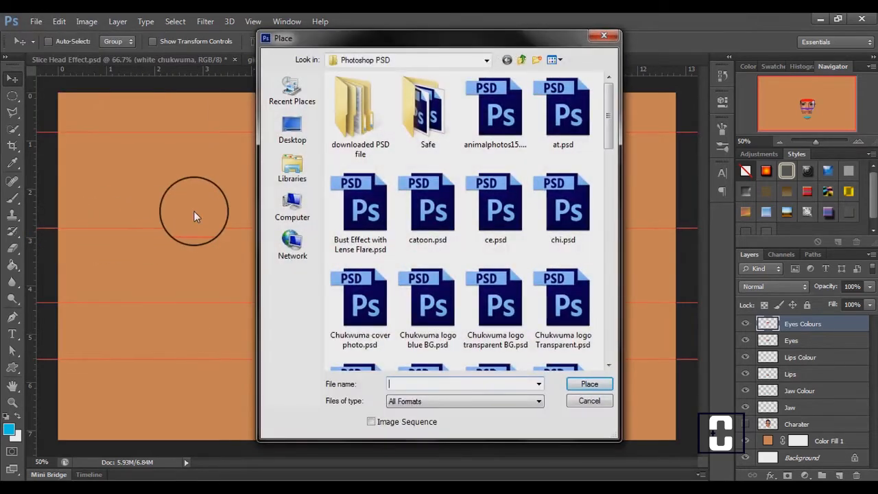
{"action": "left_click", "coordinate": [291, 132]}
{"action": "double_click", "coordinate": [482, 164]}
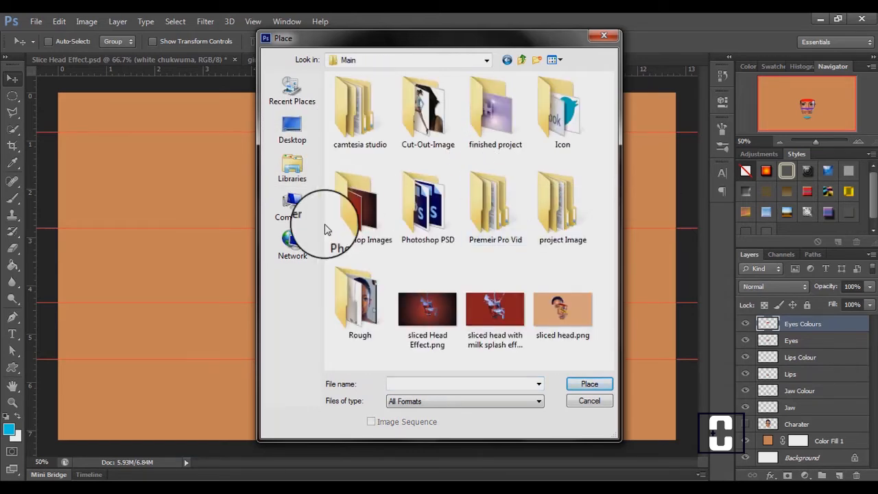
{"action": "left_click", "coordinate": [351, 300]}
{"action": "double_click", "coordinate": [351, 300]}
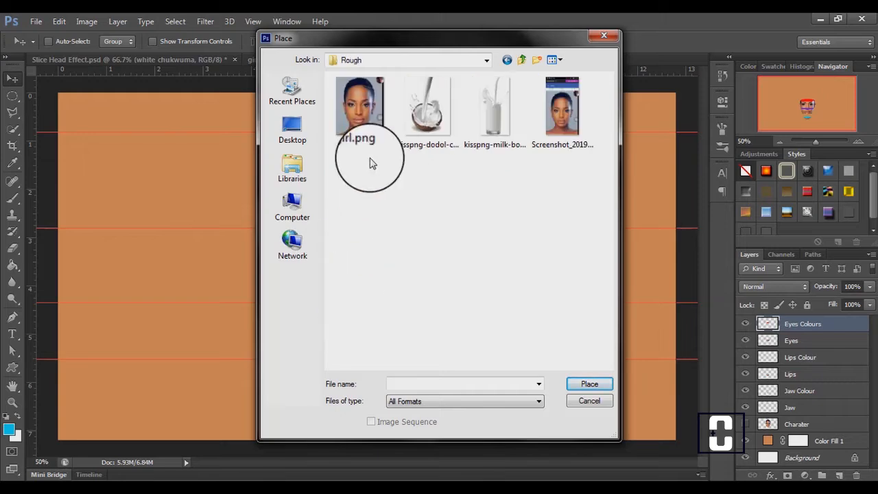
{"action": "left_click", "coordinate": [483, 120]}
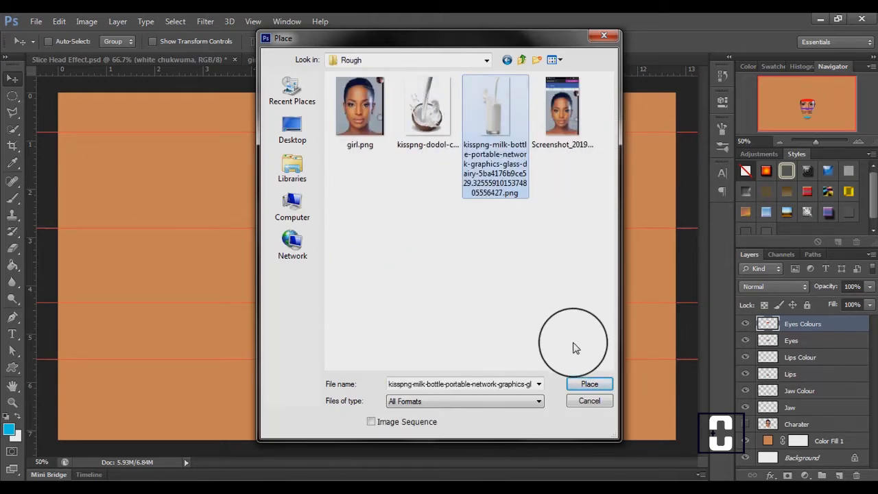
{"action": "left_click", "coordinate": [573, 385]}
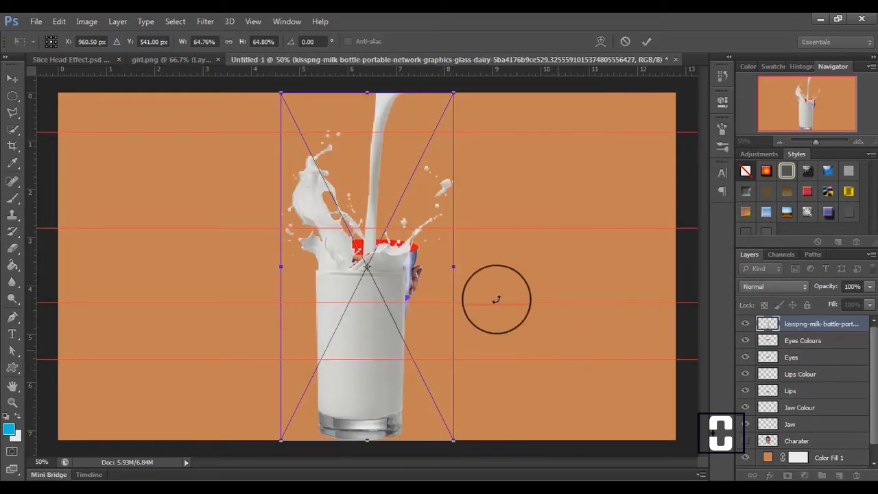
{"action": "mouse_move", "coordinate": [374, 286]}
{"action": "left_mouse_down"}
{"action": "mouse_move", "coordinate": [394, 286]}
{"action": "mouse_move", "coordinate": [394, 276]}
{"action": "mouse_move", "coordinate": [386, 274]}
{"action": "mouse_move", "coordinate": [393, 303]}
{"action": "mouse_move", "coordinate": [384, 274]}
{"action": "mouse_move", "coordinate": [383, 282]}
{"action": "left_mouse_up"}
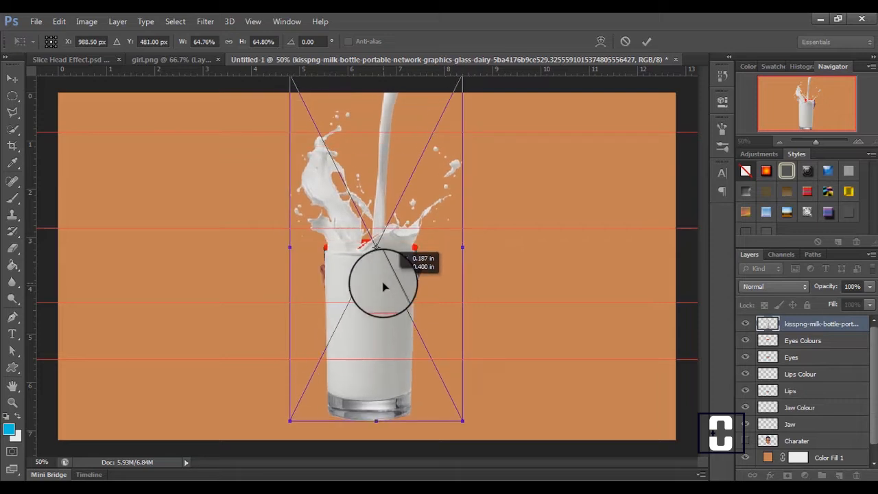
{"action": "left_click", "coordinate": [644, 42]}
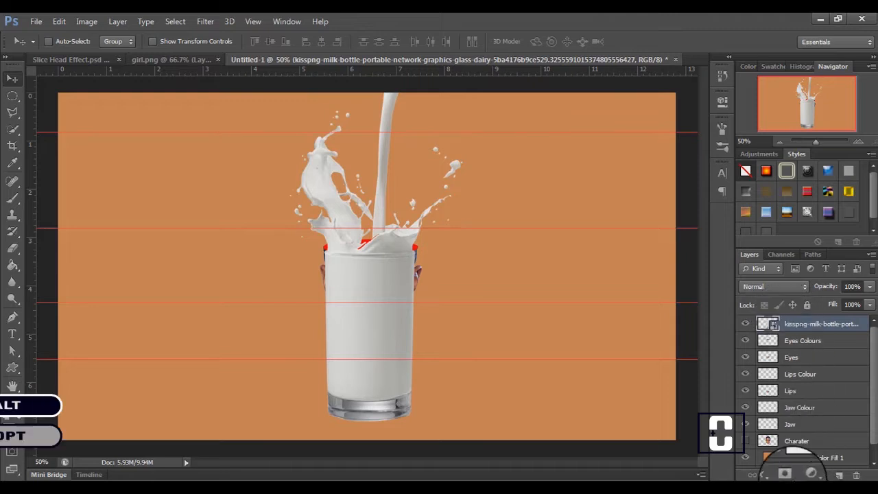
Add a black layer mask to the milk glass layer and set the mask density to 40%.
{"action": "left_click", "coordinate": [788, 476], "text": "alt"}
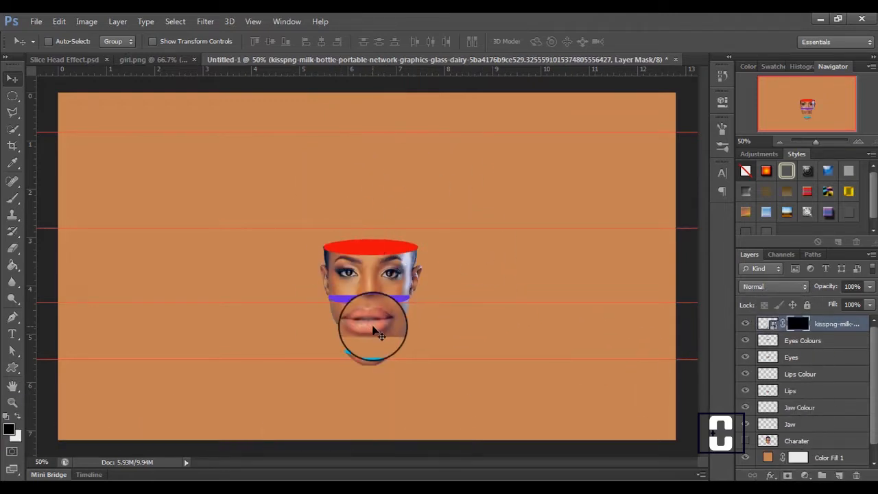
{"action": "left_click", "coordinate": [722, 100]}
{"action": "left_click", "coordinate": [682, 174]}
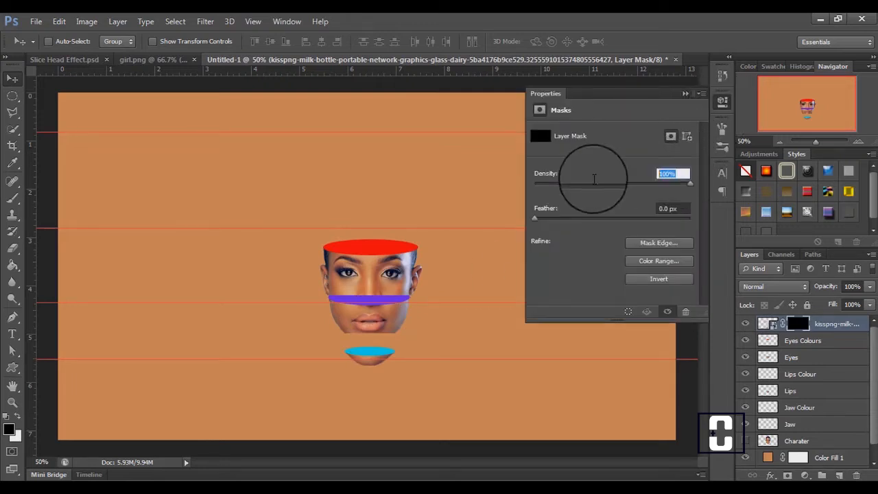
{"action": "type", "text": "40"}
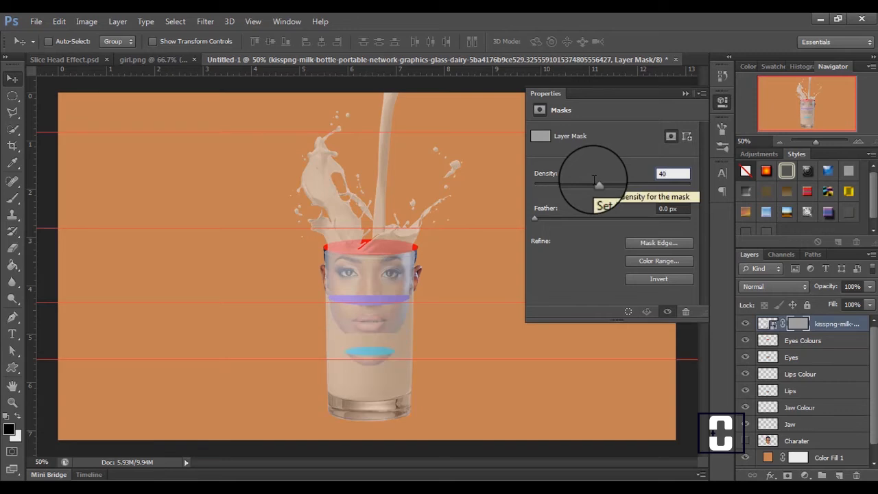
{"action": "left_click", "coordinate": [687, 94]}
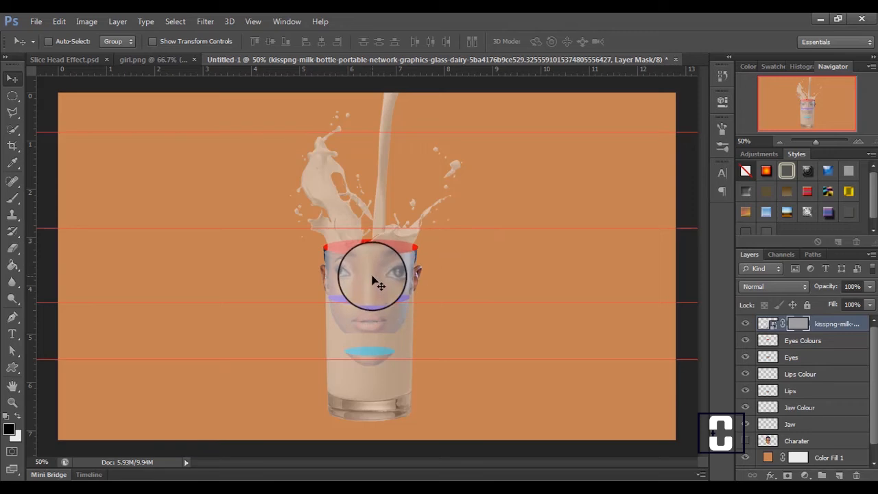
Shorten the milk glass to about 84% height with Free Transform and lower it over the face slices.
{"action": "key", "text": "ctrl+t"}
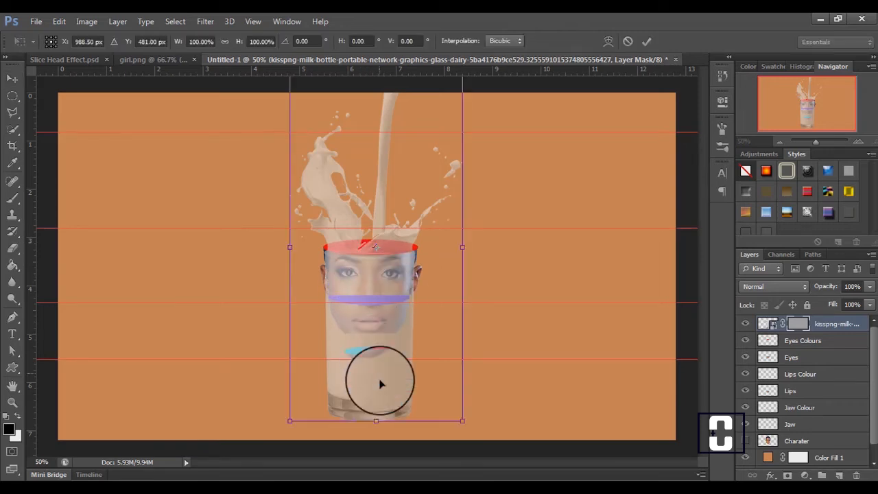
{"action": "left_click_drag", "start_coordinate": [375, 421], "coordinate": [376, 366]}
{"action": "left_click_drag", "start_coordinate": [373, 316], "coordinate": [370, 334]}
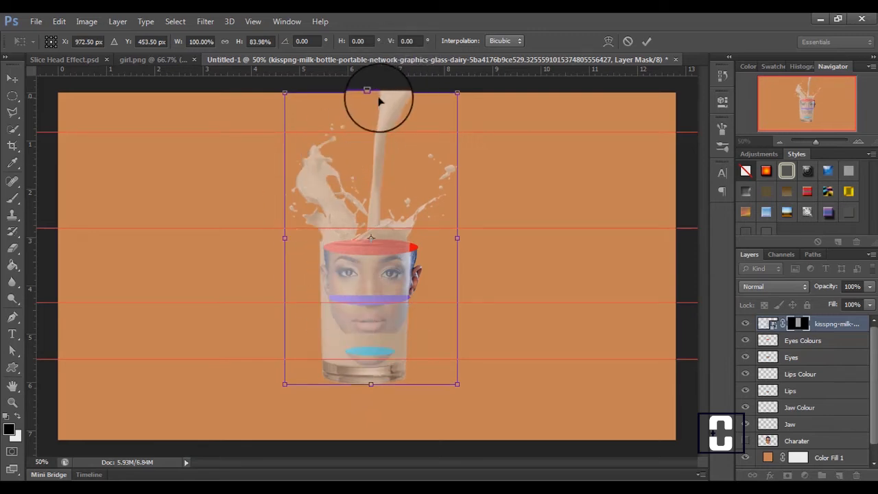
Widen the milk glass to about 104.7% width to fit the head, lower it slightly to Y 466.5 px, and apply the transform.
{"action": "key", "text": "ctrl+plus"}
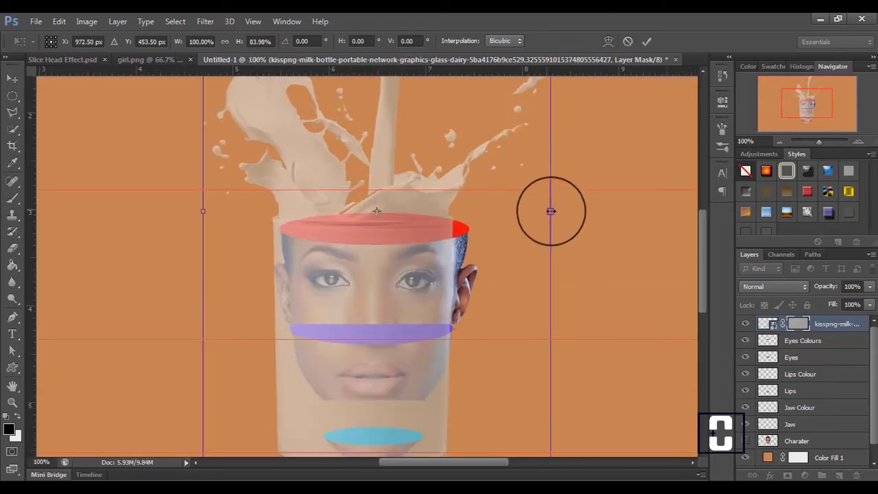
{"action": "left_click_drag", "start_coordinate": [551, 210], "coordinate": [570, 214]}
{"action": "left_click_drag", "start_coordinate": [353, 235], "coordinate": [352, 242]}
{"action": "left_click_drag", "start_coordinate": [202, 219], "coordinate": [206, 220]}
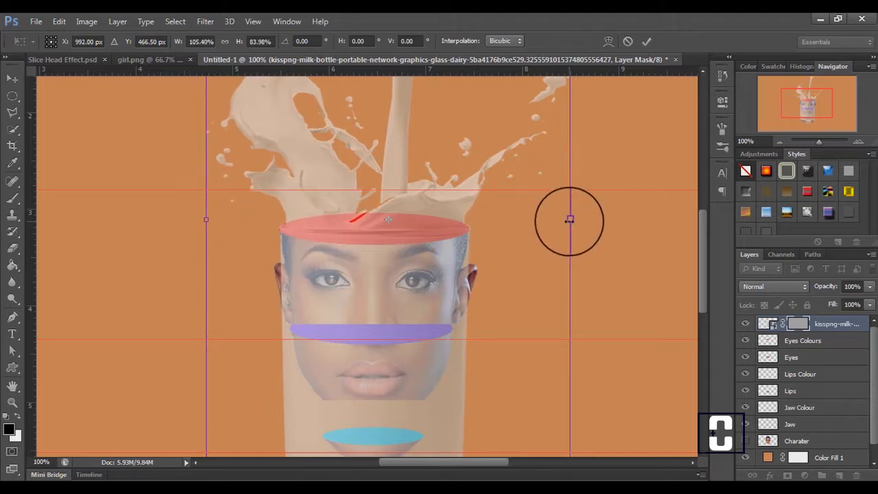
{"action": "left_click_drag", "start_coordinate": [568, 220], "coordinate": [567, 220]}
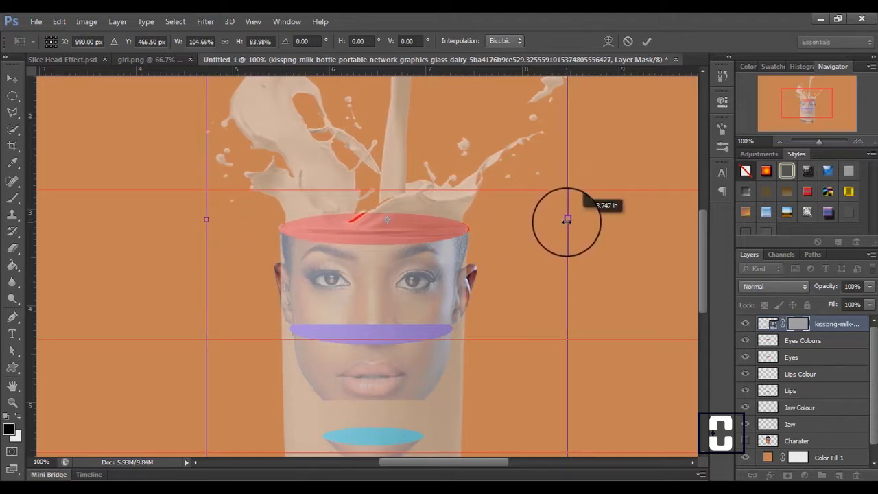
{"action": "left_click", "coordinate": [647, 43]}
Fit the milk glass rim to the red cut surface at about 99.8% width and 103.5% height, and apply the transform.
{"action": "left_click_drag", "start_coordinate": [703, 254], "coordinate": [699, 196]}
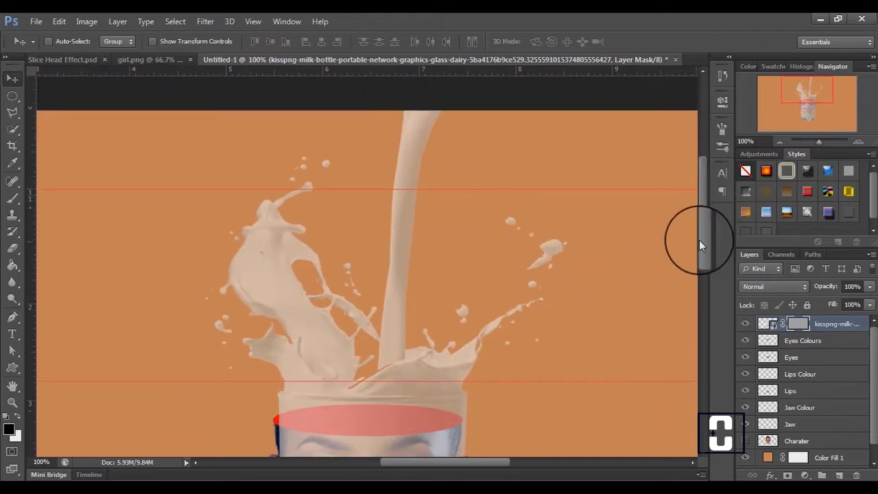
{"action": "scroll", "coordinate": [700, 247], "scroll_direction": "down", "scroll_amount": 2}
{"action": "left_click_drag", "start_coordinate": [414, 401], "coordinate": [409, 424]}
{"action": "left_click_drag", "start_coordinate": [702, 214], "coordinate": [442, 270]}
{"action": "key", "text": "ctrl+t"}
{"action": "left_click_drag", "start_coordinate": [561, 446], "coordinate": [561, 460]}
{"action": "scroll", "coordinate": [641, 349], "scroll_direction": "up", "scroll_amount": 5}
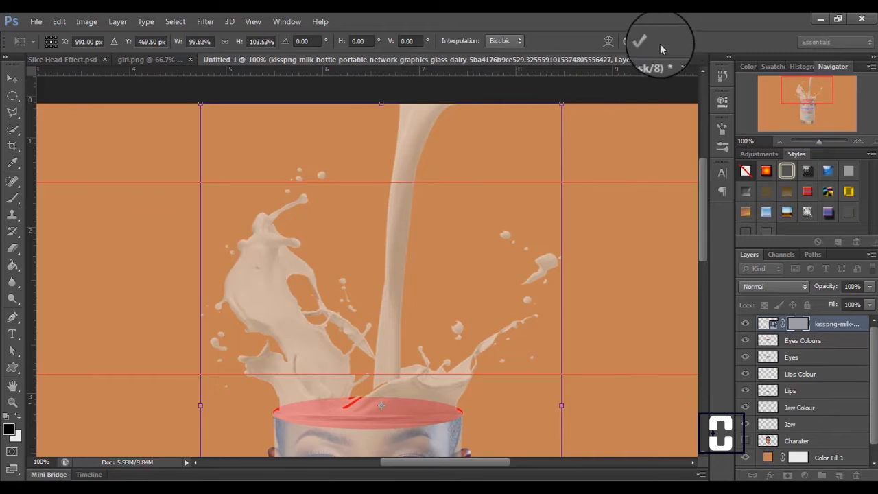
{"action": "key", "text": "Return"}
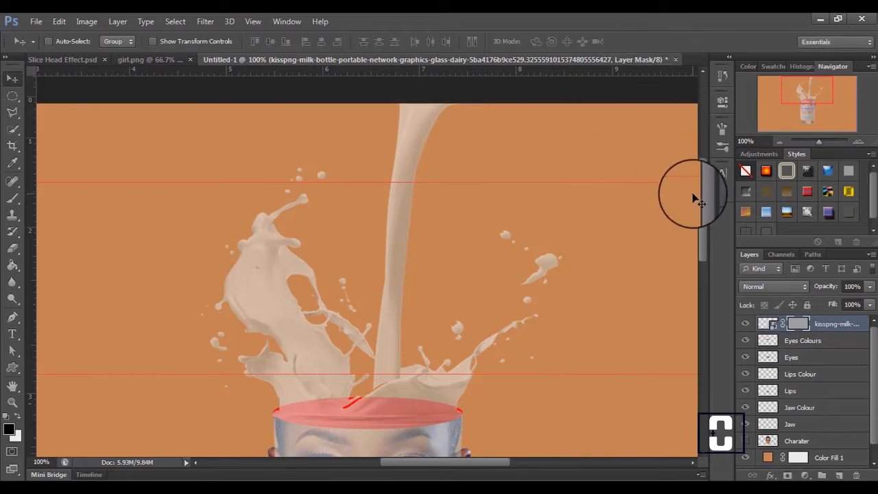
Paint white on the milk layer's mask over the splash with a soft 57 px brush at 67% opacity.
{"action": "left_click_drag", "start_coordinate": [704, 206], "coordinate": [706, 245]}
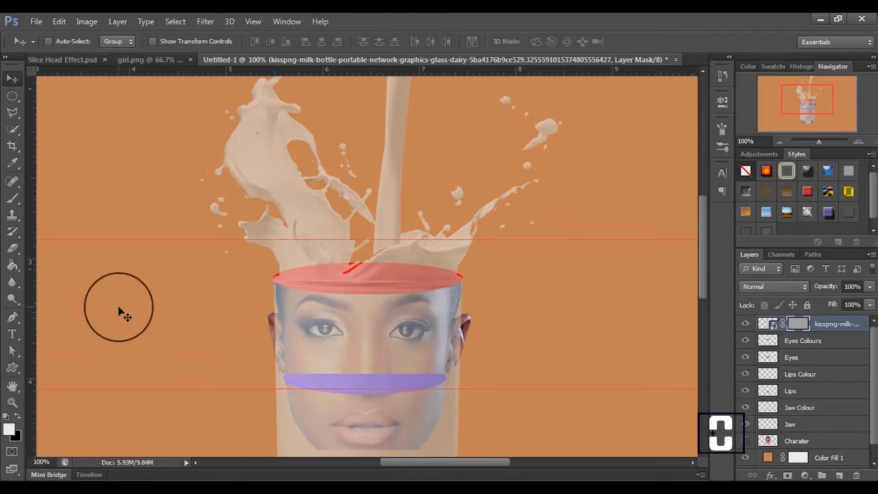
{"action": "left_click", "coordinate": [17, 199]}
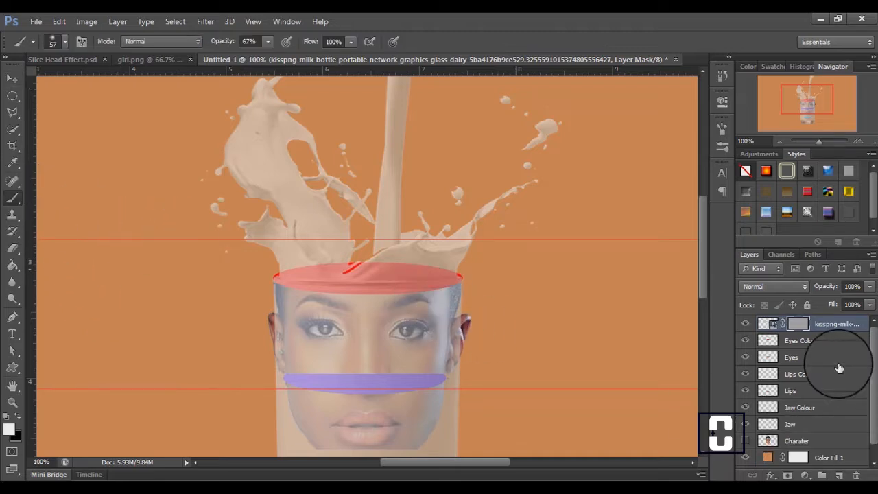
{"action": "mouse_move", "coordinate": [796, 323]}
{"action": "left_mouse_down"}
{"action": "mouse_move", "coordinate": [818, 355]}
{"action": "mouse_move", "coordinate": [706, 324]}
{"action": "left_mouse_up"}
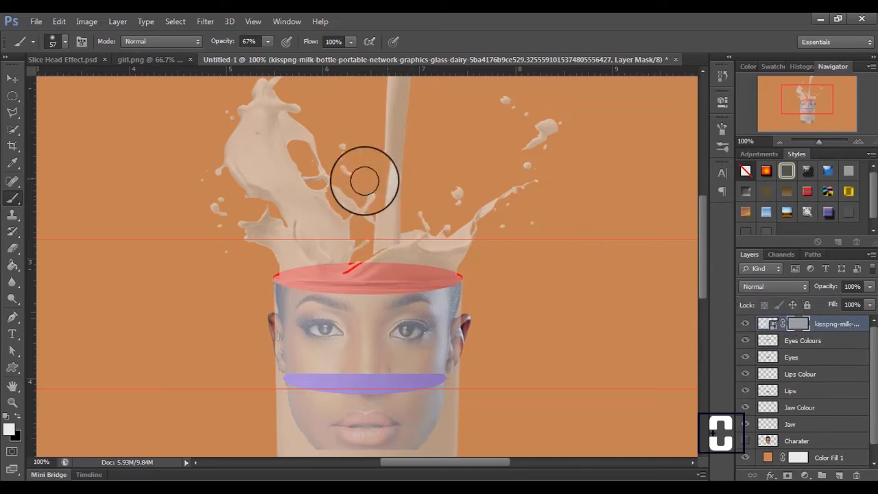
{"action": "mouse_move", "coordinate": [332, 183]}
{"action": "left_mouse_down"}
{"action": "mouse_move", "coordinate": [249, 192]}
{"action": "mouse_move", "coordinate": [277, 133]}
{"action": "mouse_move", "coordinate": [262, 118]}
{"action": "mouse_move", "coordinate": [278, 122]}
{"action": "mouse_move", "coordinate": [221, 226]}
{"action": "mouse_move", "coordinate": [238, 145]}
{"action": "mouse_move", "coordinate": [220, 221]}
{"action": "mouse_move", "coordinate": [255, 176]}
{"action": "left_mouse_up"}
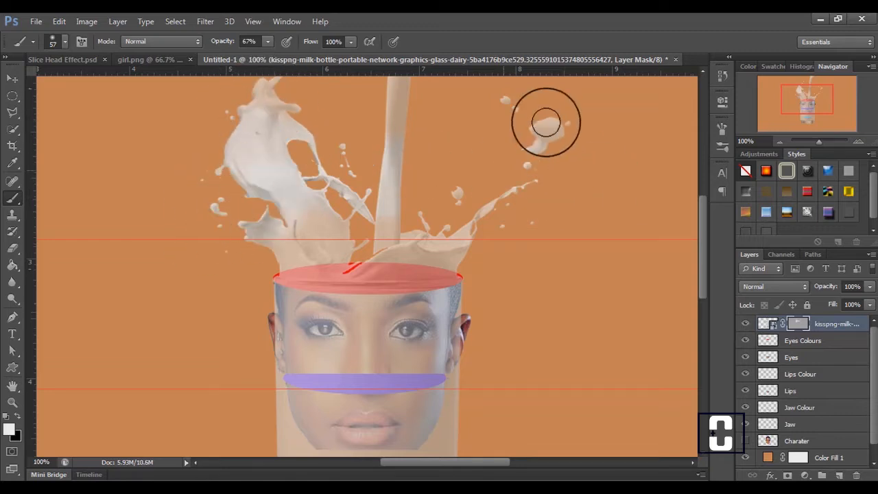
{"action": "mouse_move", "coordinate": [530, 221]}
{"action": "left_mouse_down"}
{"action": "mouse_move", "coordinate": [463, 213]}
{"action": "mouse_move", "coordinate": [455, 227]}
{"action": "mouse_move", "coordinate": [471, 237]}
{"action": "mouse_move", "coordinate": [389, 237]}
{"action": "mouse_move", "coordinate": [416, 228]}
{"action": "mouse_move", "coordinate": [366, 216]}
{"action": "left_mouse_up"}
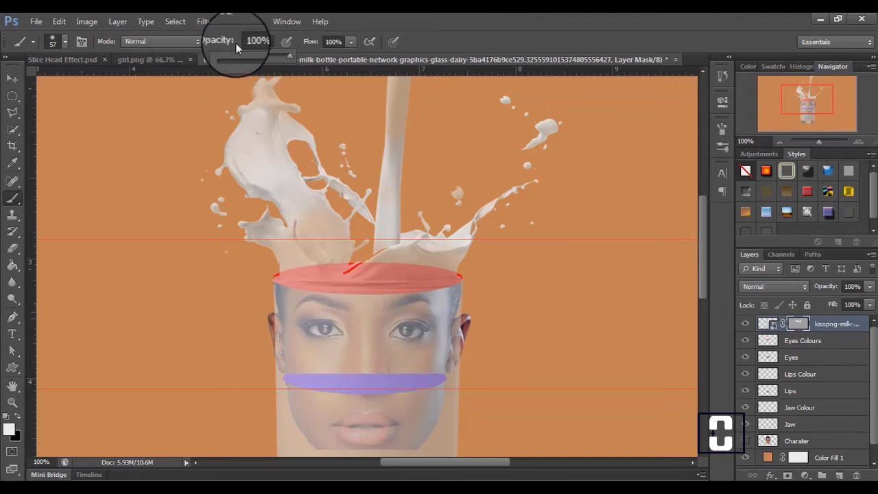
Set the brush opacity to 100% and paint white on the mask over the whole splash and pouring stream.
{"action": "mouse_move", "coordinate": [255, 146]}
{"action": "left_mouse_down"}
{"action": "mouse_move", "coordinate": [274, 59]}
{"action": "mouse_move", "coordinate": [301, 182]}
{"action": "mouse_move", "coordinate": [561, 155]}
{"action": "mouse_move", "coordinate": [394, 145]}
{"action": "mouse_move", "coordinate": [539, 175]}
{"action": "left_mouse_up"}
{"action": "scroll", "coordinate": [538, 176], "scroll_direction": "up", "scroll_amount": 5}
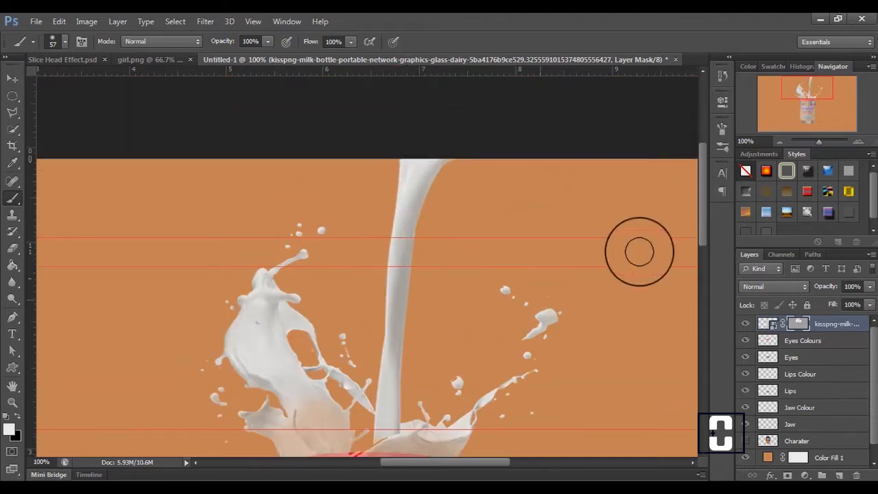
{"action": "scroll", "coordinate": [474, 323], "scroll_direction": "down", "scroll_amount": 5}
{"action": "mouse_move", "coordinate": [380, 225]}
{"action": "left_mouse_down"}
{"action": "mouse_move", "coordinate": [232, 225]}
{"action": "mouse_move", "coordinate": [383, 207]}
{"action": "mouse_move", "coordinate": [391, 260]}
{"action": "mouse_move", "coordinate": [273, 266]}
{"action": "mouse_move", "coordinate": [380, 261]}
{"action": "left_mouse_up"}
Set the brush hardness to 100% and, with a smaller brush, reveal the milk over the red cut surface on the mask.
{"action": "left_click", "coordinate": [66, 41]}
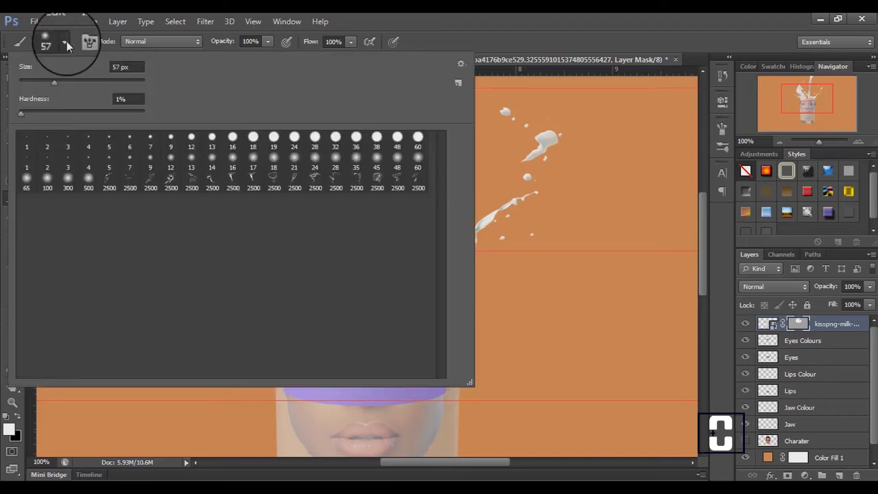
{"action": "left_click_drag", "start_coordinate": [24, 115], "coordinate": [159, 128]}
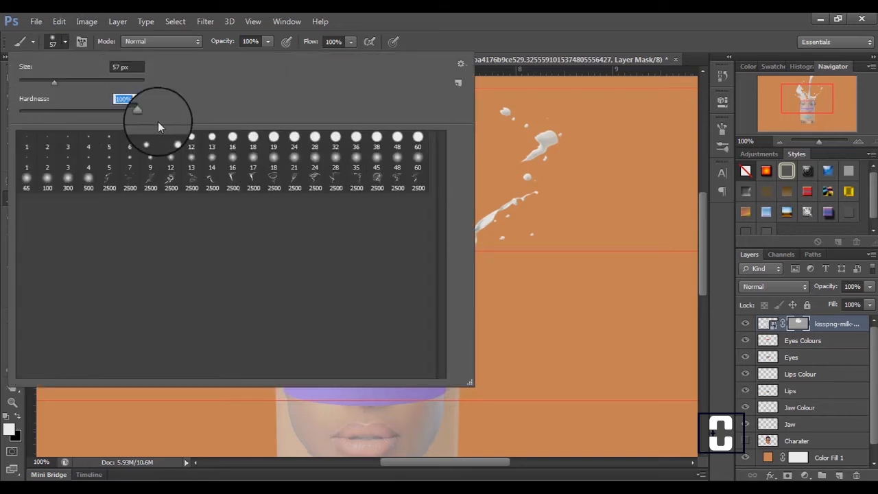
{"action": "left_click", "coordinate": [65, 42]}
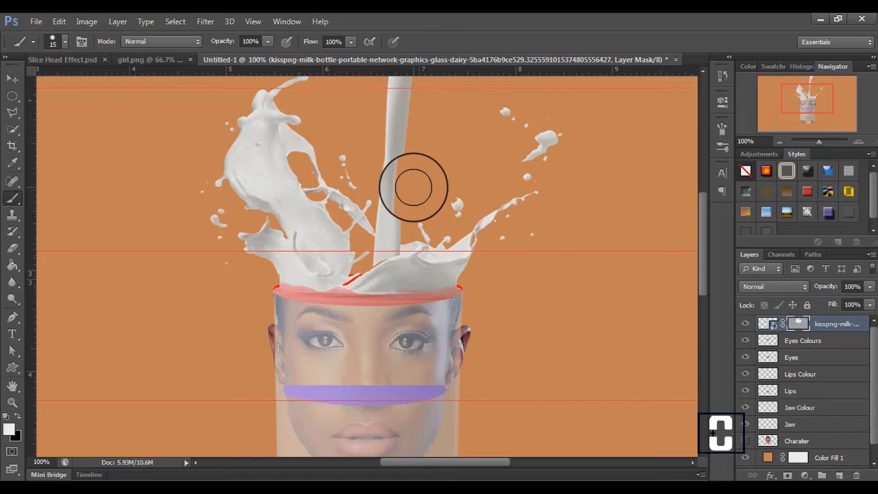
{"action": "key", "text": "ctrl+plus"}
{"action": "mouse_move", "coordinate": [529, 315]}
{"action": "left_mouse_down"}
{"action": "mouse_move", "coordinate": [391, 330]}
{"action": "mouse_move", "coordinate": [335, 306]}
{"action": "mouse_move", "coordinate": [200, 299]}
{"action": "mouse_move", "coordinate": [182, 307]}
{"action": "mouse_move", "coordinate": [308, 325]}
{"action": "mouse_move", "coordinate": [285, 335]}
{"action": "left_mouse_up"}
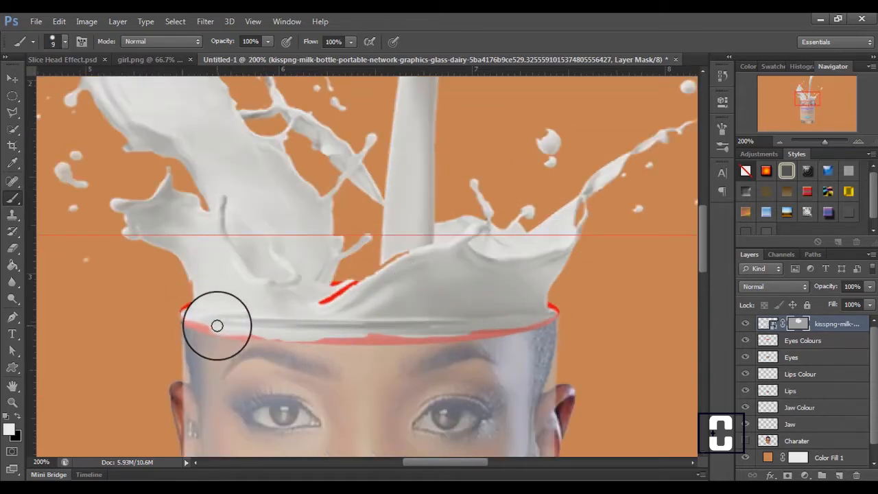
Refine the milk's lower edge along the forehead on the mask with a hard 6 px white brush.
{"action": "scroll", "coordinate": [555, 185], "scroll_direction": "down", "scroll_amount": 3}
{"action": "mouse_move", "coordinate": [551, 191]}
{"action": "left_mouse_down"}
{"action": "mouse_move", "coordinate": [421, 213]}
{"action": "mouse_move", "coordinate": [277, 211]}
{"action": "mouse_move", "coordinate": [358, 217]}
{"action": "left_mouse_up"}
{"action": "key", "text": "x"}
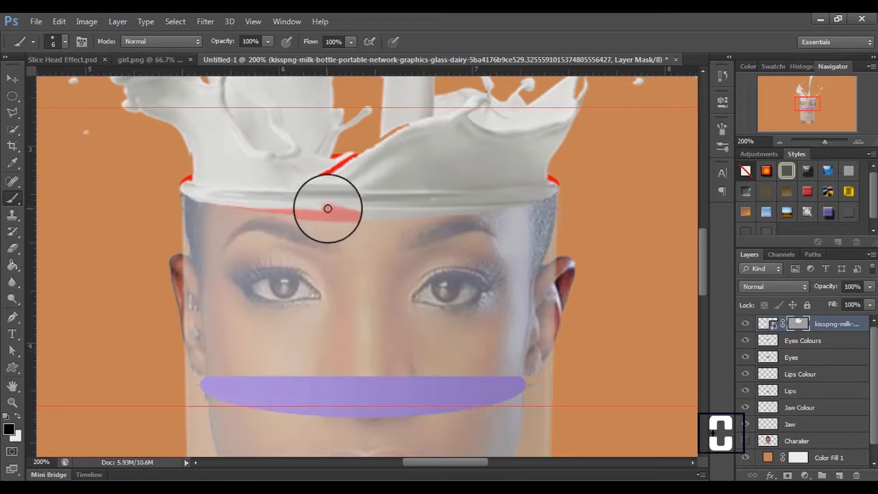
{"action": "key", "text": "x"}
{"action": "key", "text": "ctrl+plus"}
{"action": "mouse_move", "coordinate": [150, 168]}
{"action": "left_mouse_down"}
{"action": "mouse_move", "coordinate": [339, 188]}
{"action": "mouse_move", "coordinate": [213, 179]}
{"action": "left_mouse_up"}
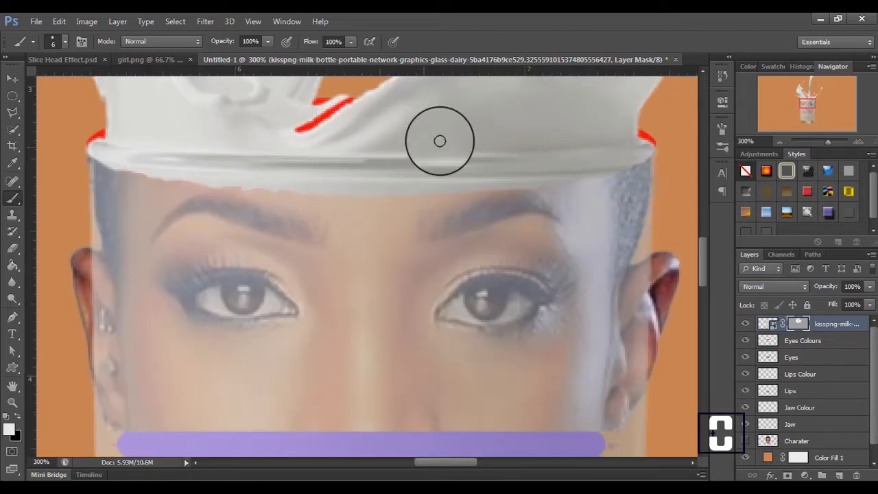
Raise the milk layer mask's density to its maximum to hide the rest of the glass.
{"action": "key", "text": "ctrl+minus"}
{"action": "key", "text": "ctrl+minus"}
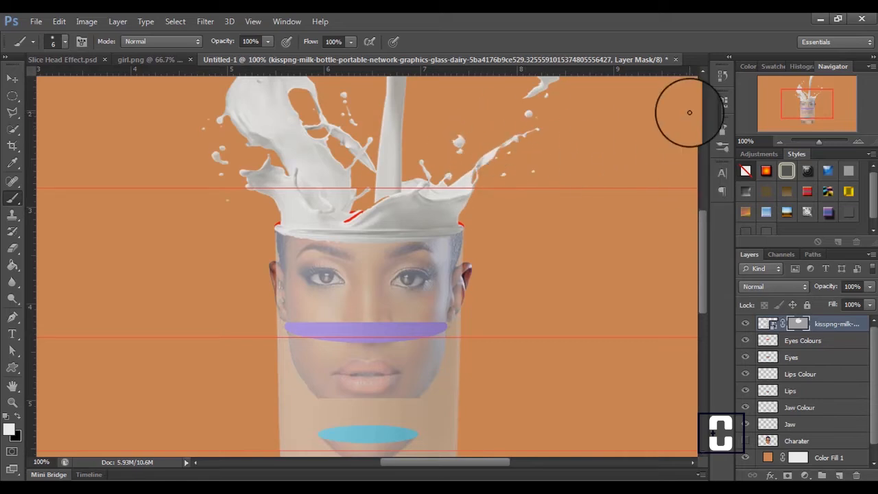
{"action": "left_click", "coordinate": [721, 102]}
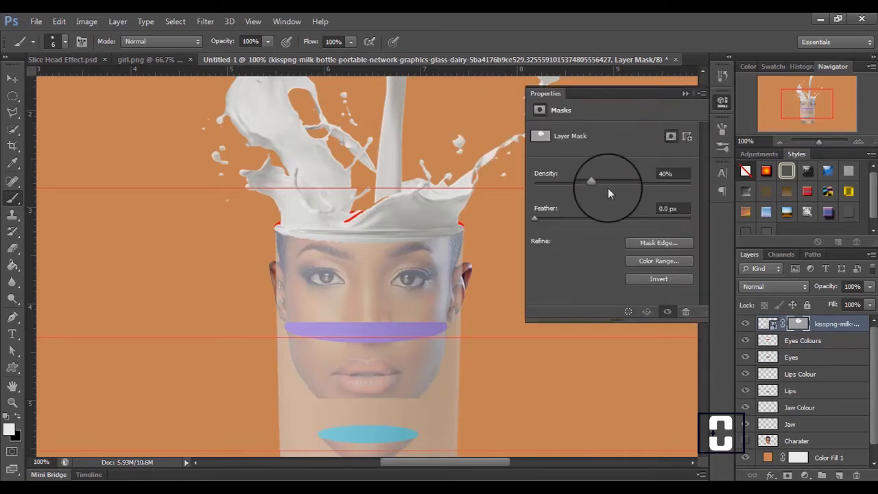
{"action": "left_click_drag", "start_coordinate": [597, 179], "coordinate": [717, 176]}
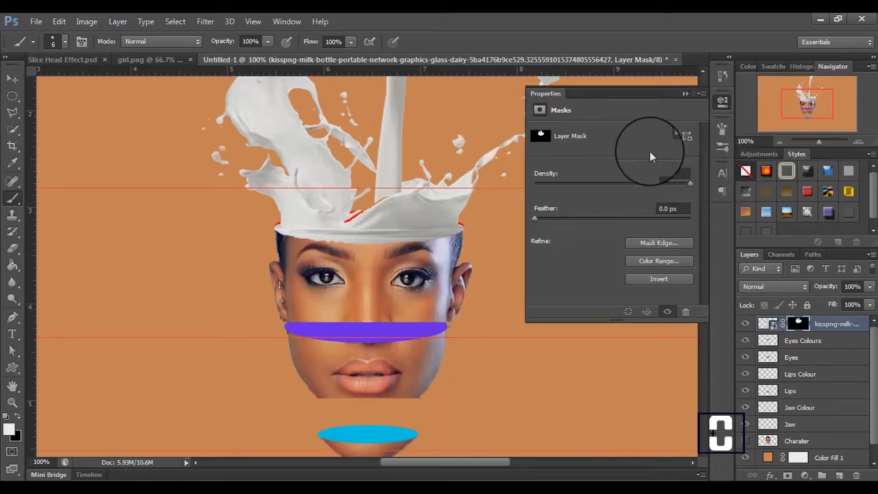
{"action": "left_click", "coordinate": [681, 95]}
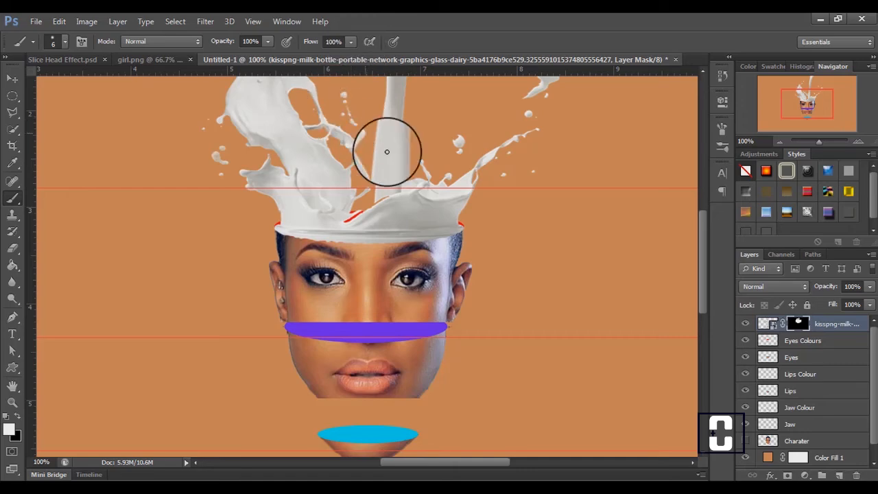
Convert the masked kisspng-milk-bottle layer to a smart object.
{"action": "key", "text": "ctrl"}
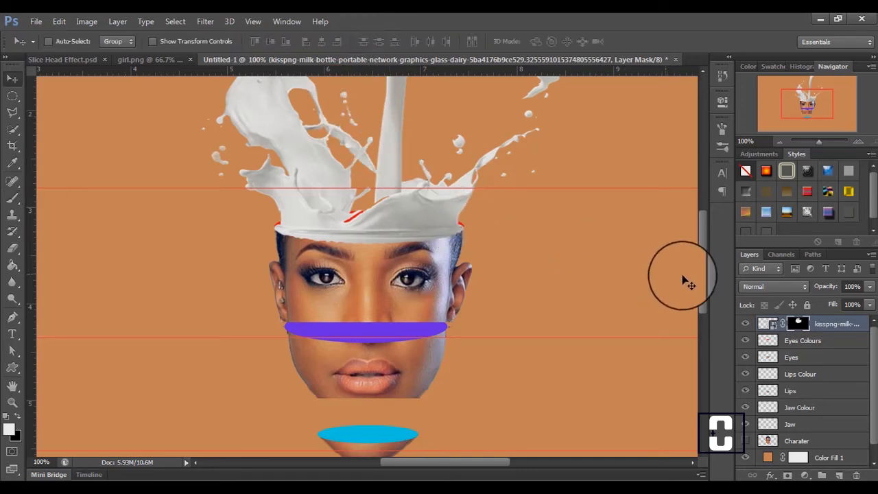
{"action": "mouse_move", "coordinate": [706, 285]}
{"action": "left_mouse_down"}
{"action": "mouse_move", "coordinate": [702, 230]}
{"action": "mouse_move", "coordinate": [696, 319]}
{"action": "mouse_move", "coordinate": [696, 250]}
{"action": "mouse_move", "coordinate": [705, 300]}
{"action": "left_mouse_up"}
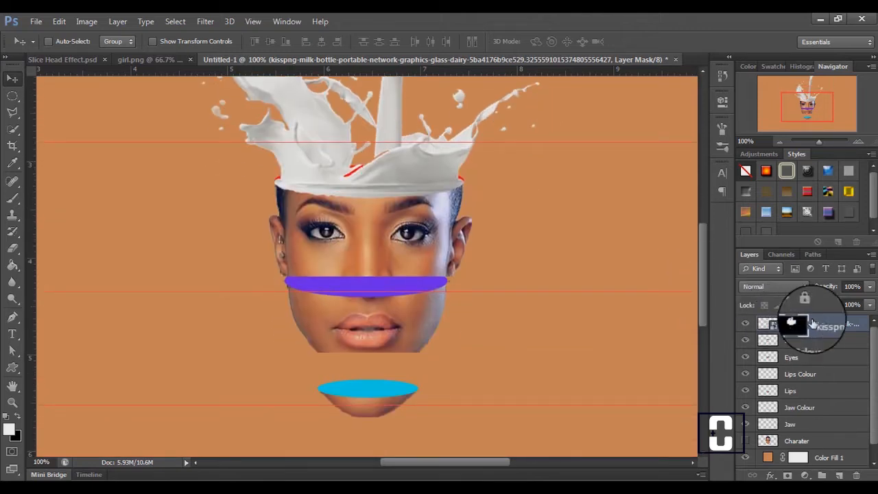
{"action": "right_click", "coordinate": [823, 329]}
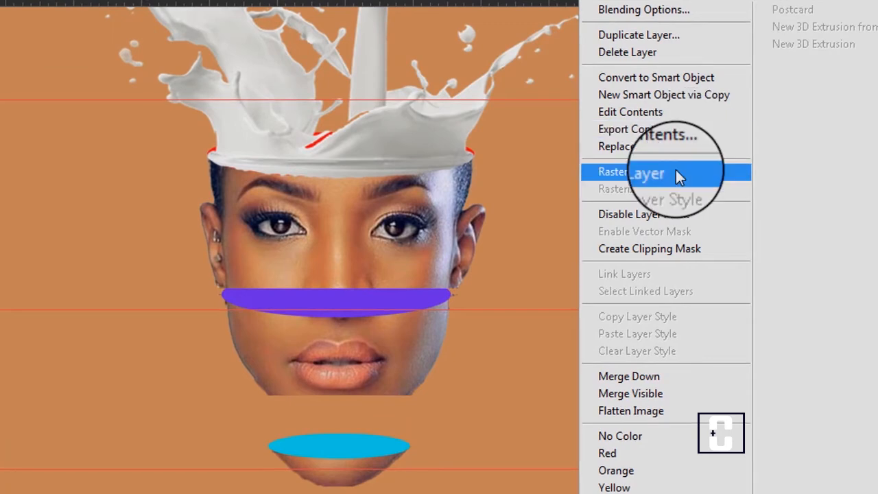
{"action": "left_click", "coordinate": [671, 78]}
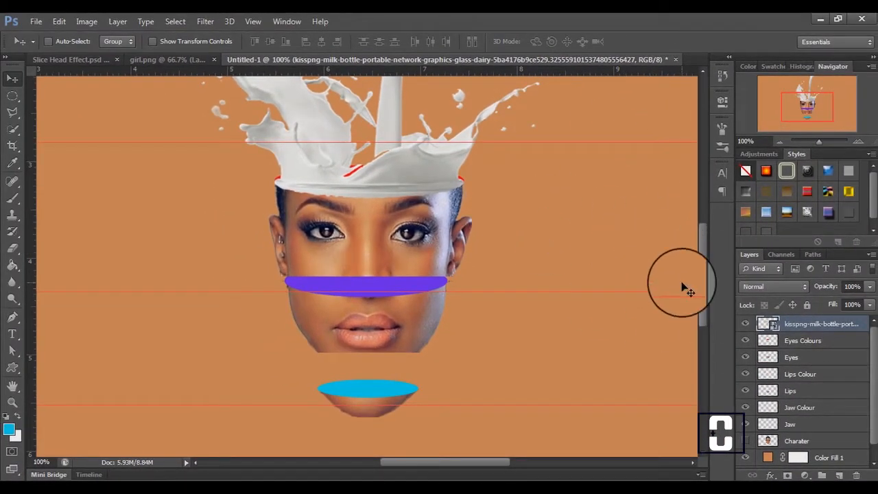
Rotate the milk, Eyes Colours and Eyes layers together by about -12.46° and apply the transform.
{"action": "left_click", "coordinate": [797, 358], "text": "shift"}
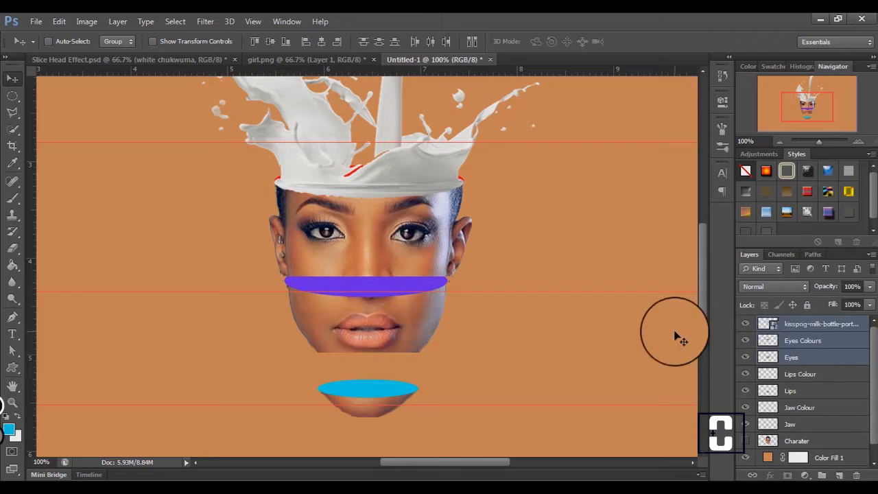
{"action": "key", "text": "ctrl+t"}
{"action": "mouse_move", "coordinate": [700, 300]}
{"action": "left_mouse_down"}
{"action": "mouse_move", "coordinate": [700, 258]}
{"action": "mouse_move", "coordinate": [700, 283]}
{"action": "left_mouse_up"}
{"action": "key", "text": "ctrl+minus"}
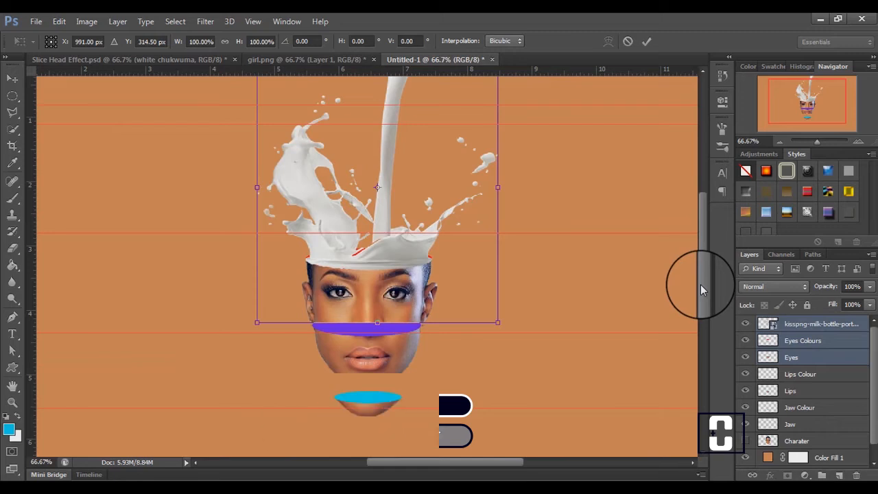
{"action": "key", "text": "ctrl+minus"}
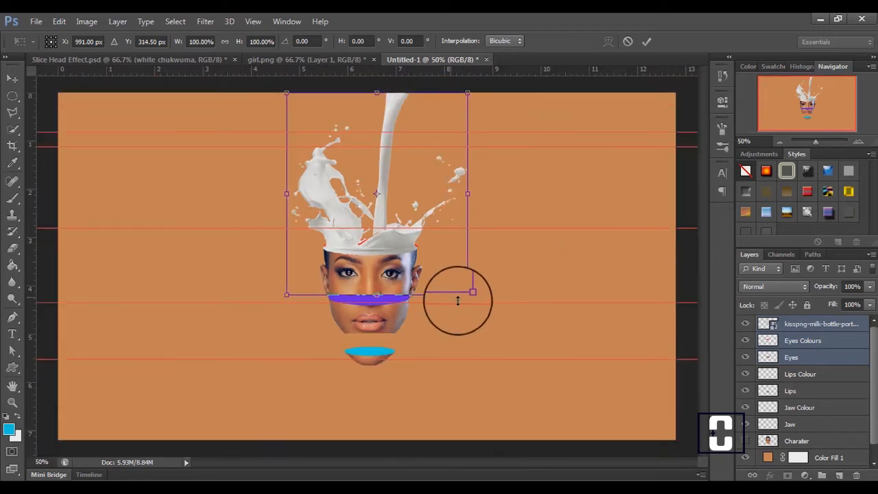
{"action": "left_click_drag", "start_coordinate": [480, 302], "coordinate": [485, 275]}
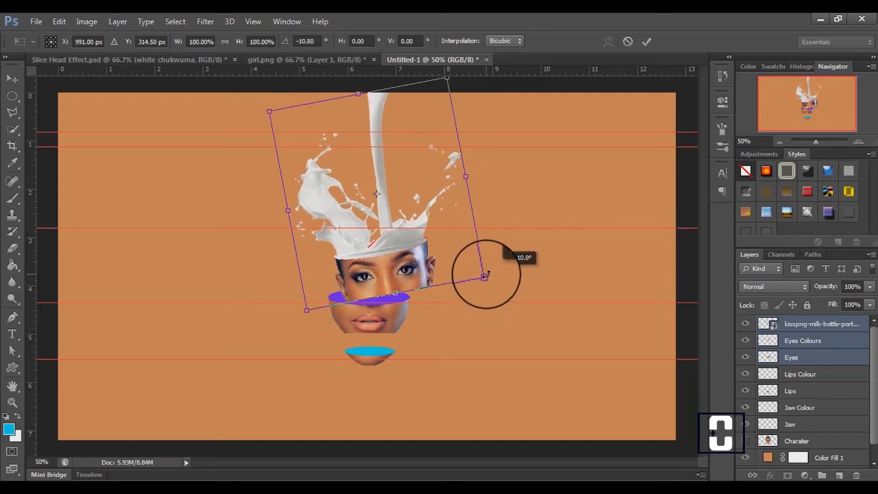
{"action": "left_click_drag", "start_coordinate": [486, 275], "coordinate": [494, 261]}
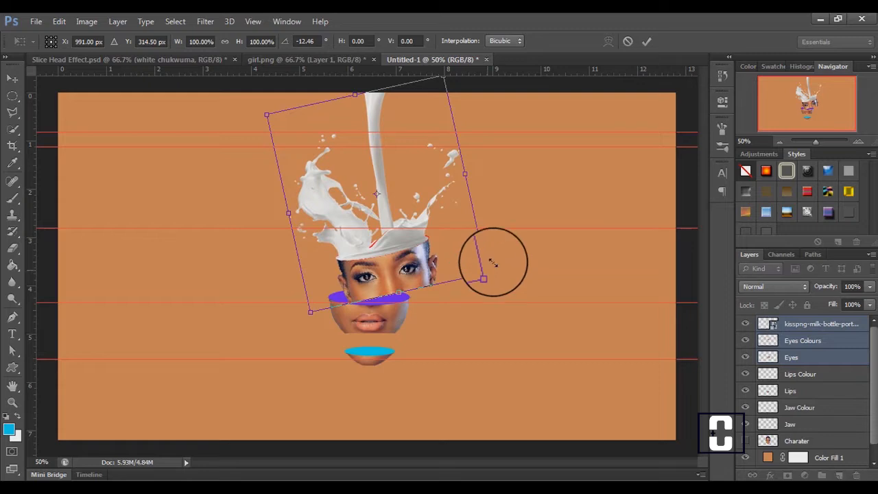
{"action": "left_click", "coordinate": [647, 44]}
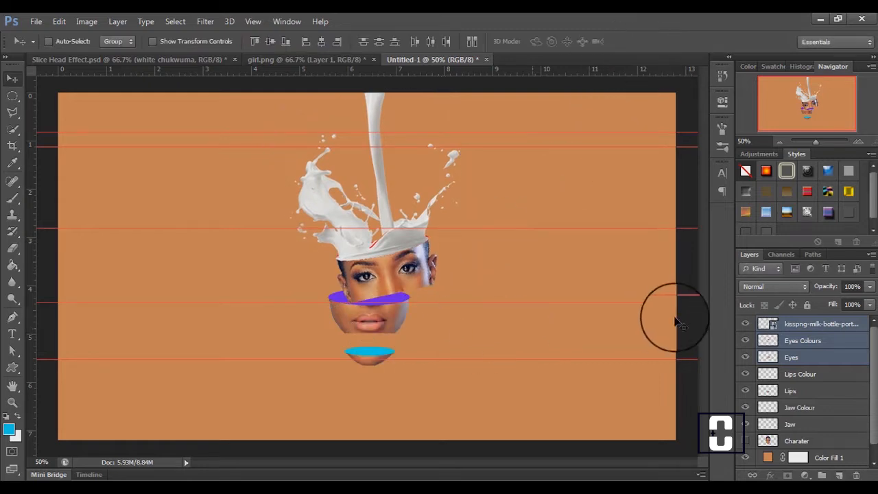
Group the Eyes Colours and Eyes layers and name the group Eyes.
{"action": "left_click", "coordinate": [795, 340]}
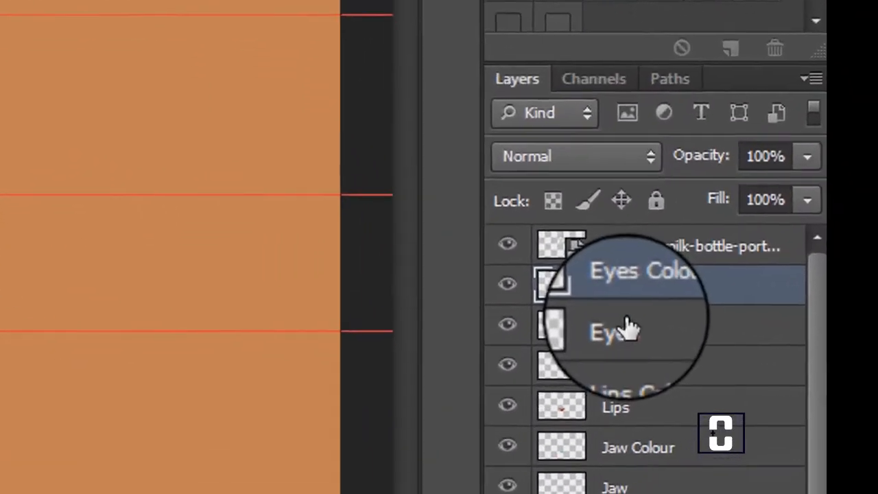
{"action": "left_click", "coordinate": [795, 357], "text": "shift"}
{"action": "key", "text": "ctrl+g"}
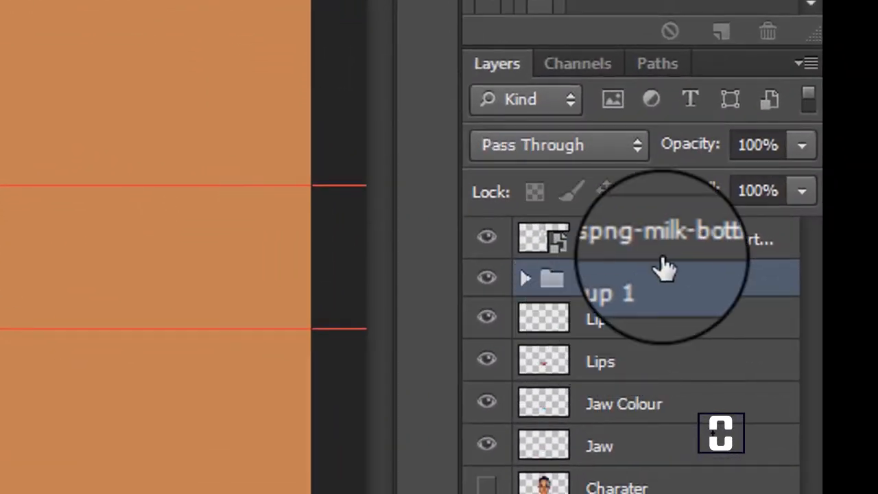
{"action": "double_click", "coordinate": [643, 279]}
{"action": "key", "text": "BackSpace"}
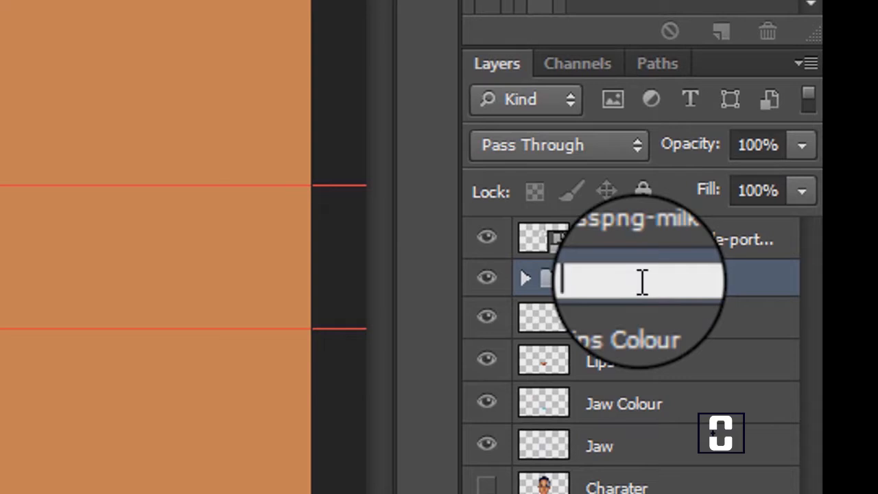
{"action": "type", "text": "Eyes"}
{"action": "key", "text": "Return"}
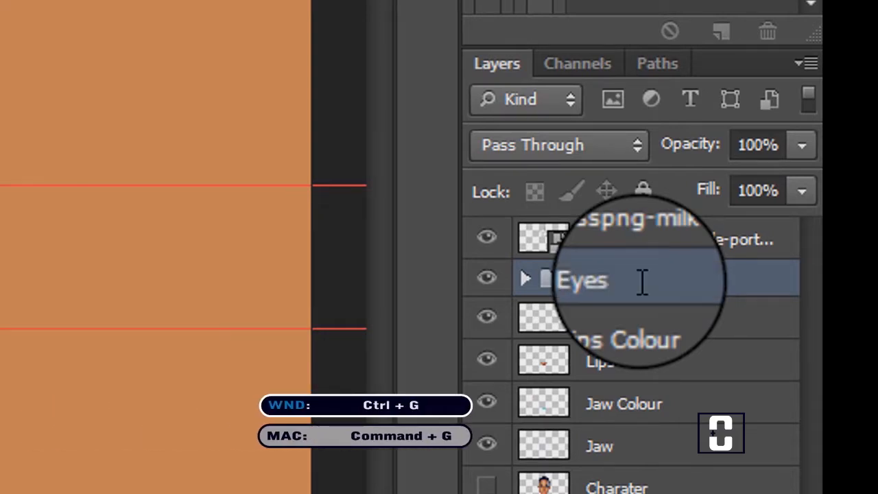
Group the Lips Colour and Lips layers and name the group lips.
{"action": "left_click", "coordinate": [607, 321], "text": "shift"}
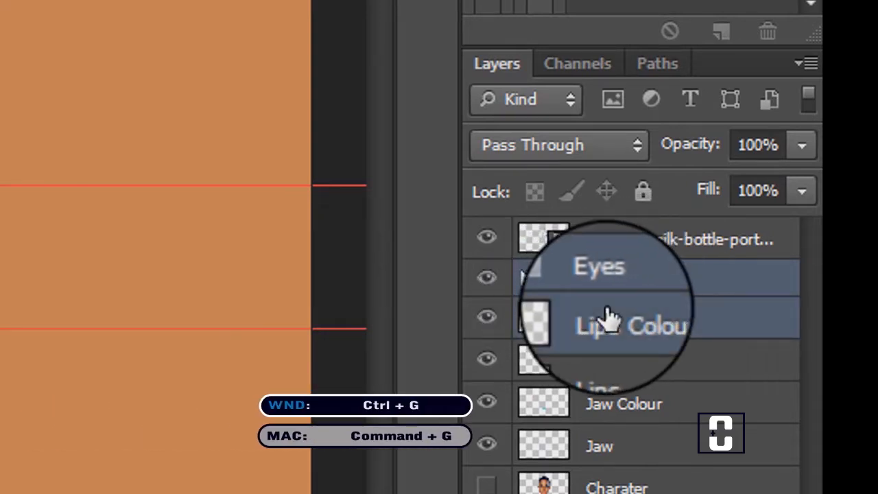
{"action": "left_click", "coordinate": [607, 332]}
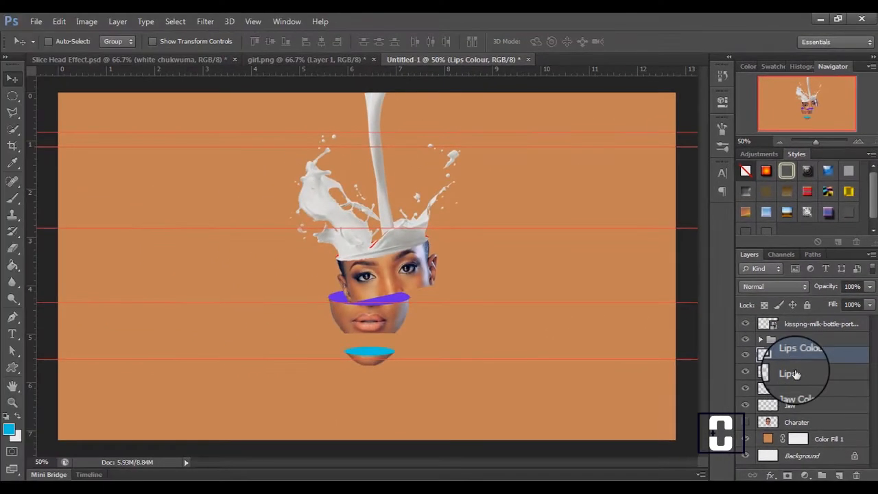
{"action": "left_click", "coordinate": [640, 366], "text": "shift"}
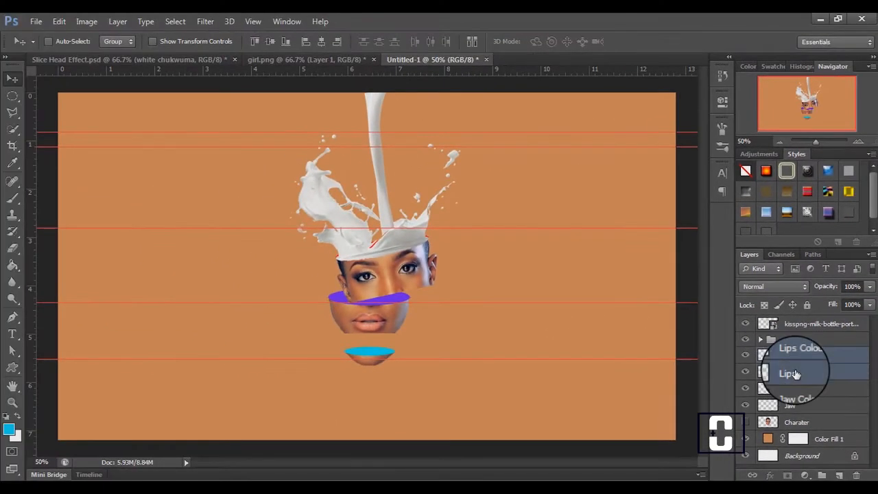
{"action": "key", "text": "ctrl+g"}
{"action": "double_click", "coordinate": [806, 354]}
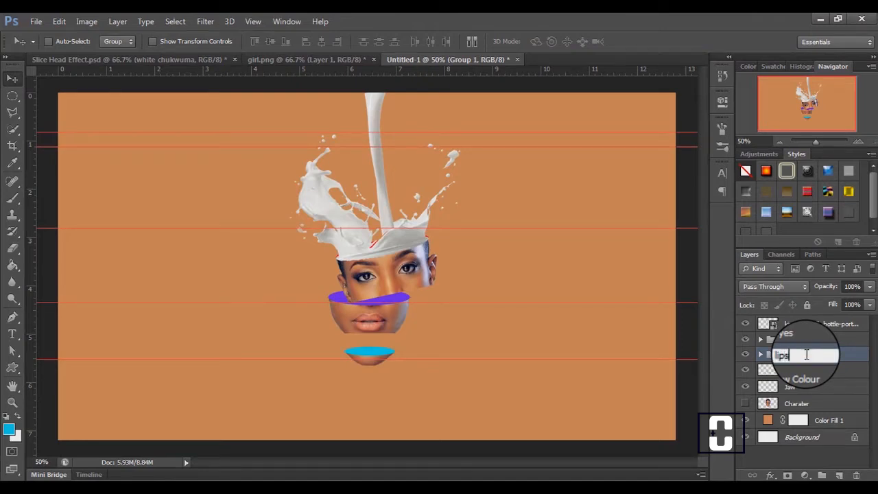
{"action": "key", "text": "Return"}
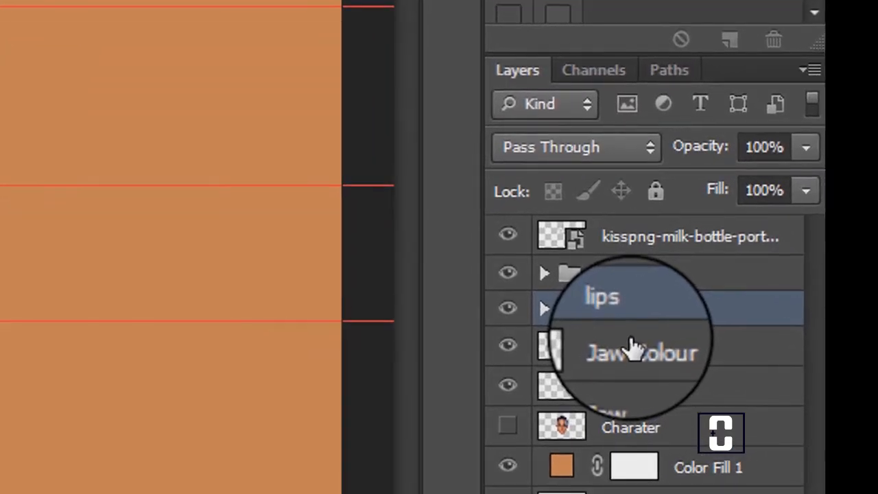
Group the Jaw Colour and Jaw layers and name the group jaw.
{"action": "left_click", "coordinate": [620, 355]}
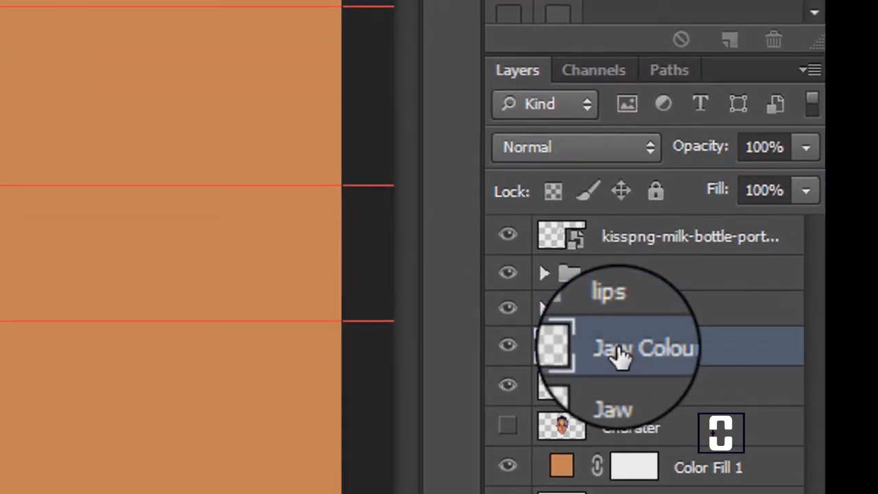
{"action": "left_click", "coordinate": [618, 384], "text": "shift"}
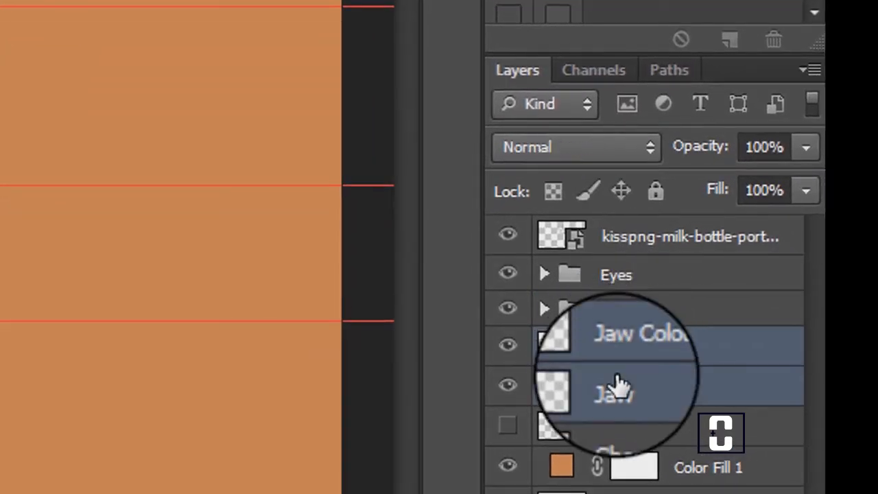
{"action": "key", "text": "ctrl+g"}
{"action": "double_click", "coordinate": [655, 343]}
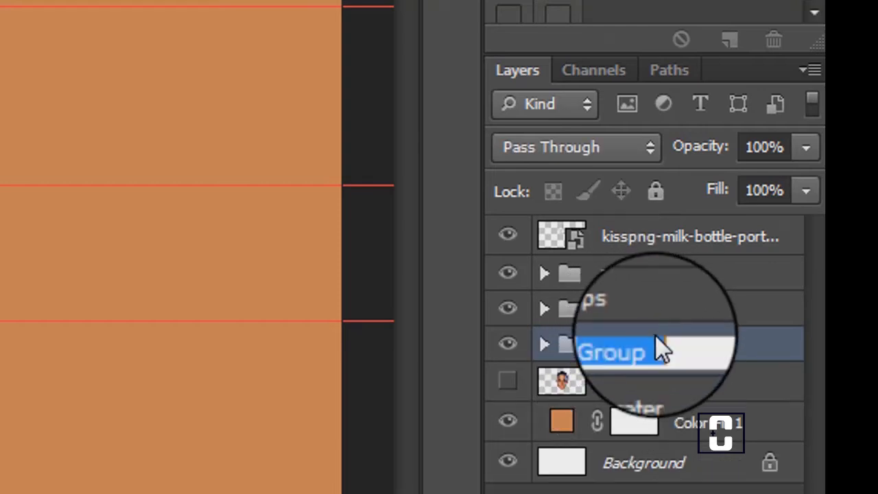
{"action": "key", "text": "BackSpace"}
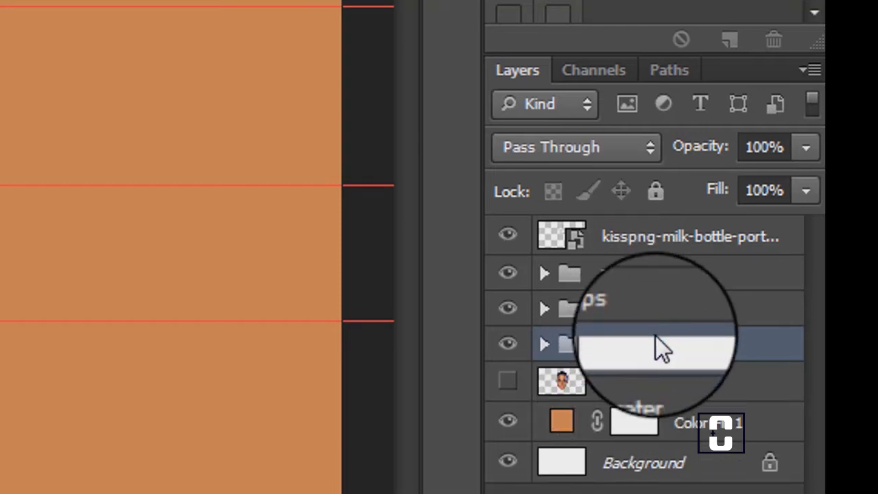
{"action": "type", "text": "jaw"}
{"action": "key", "text": "Return"}
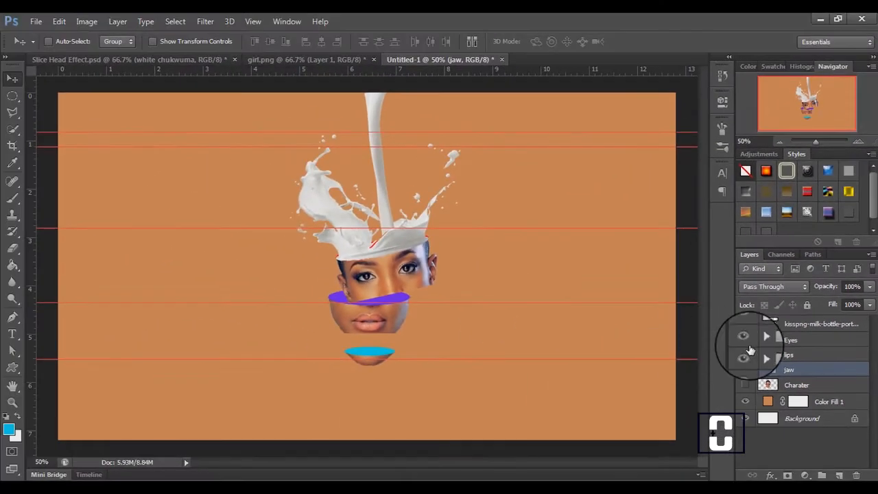
Offset the lips group to the right beneath the eyes slice, rotate it about 25° clockwise and apply the transform.
{"action": "left_click", "coordinate": [765, 351]}
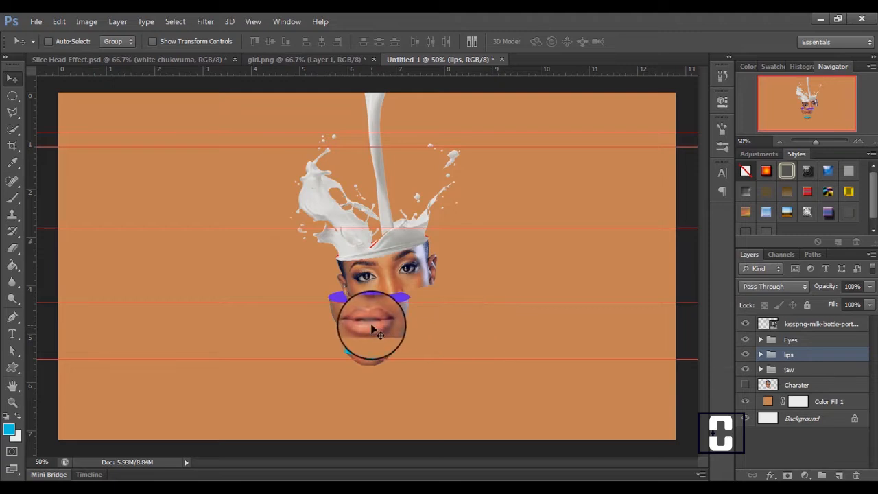
{"action": "left_click_drag", "start_coordinate": [372, 330], "coordinate": [396, 331]}
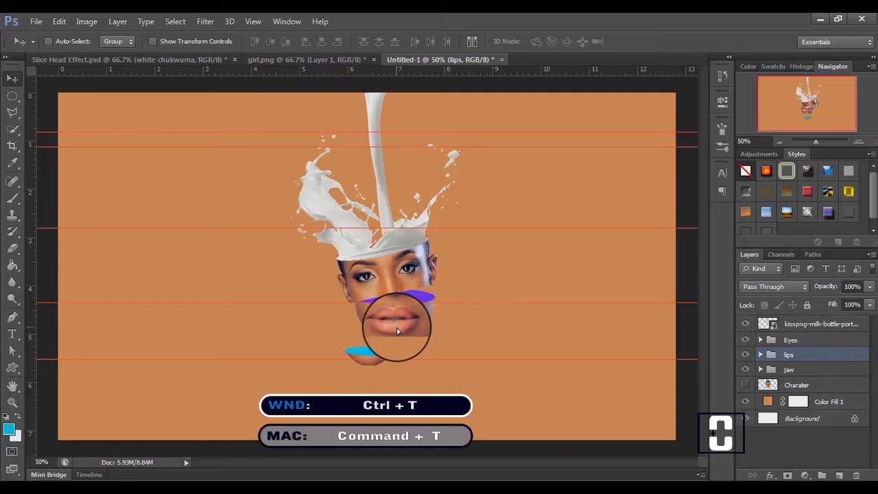
{"action": "key", "text": "ctrl+t"}
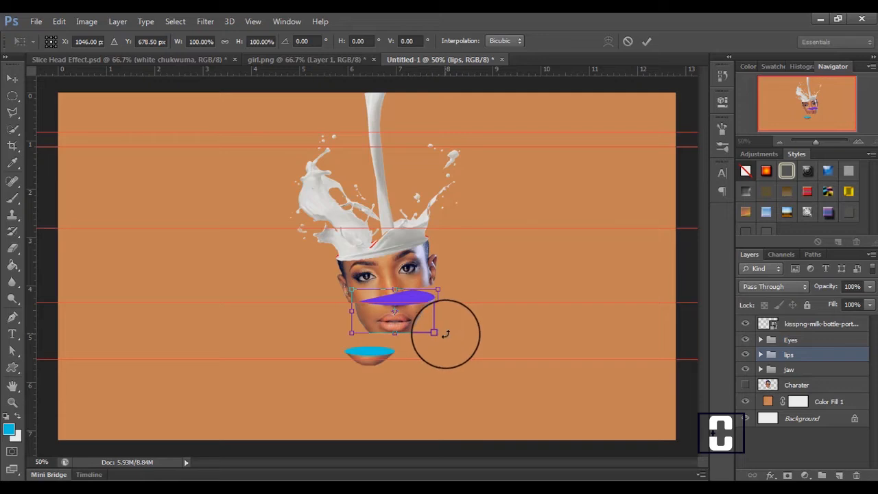
{"action": "left_click_drag", "start_coordinate": [448, 335], "coordinate": [435, 354]}
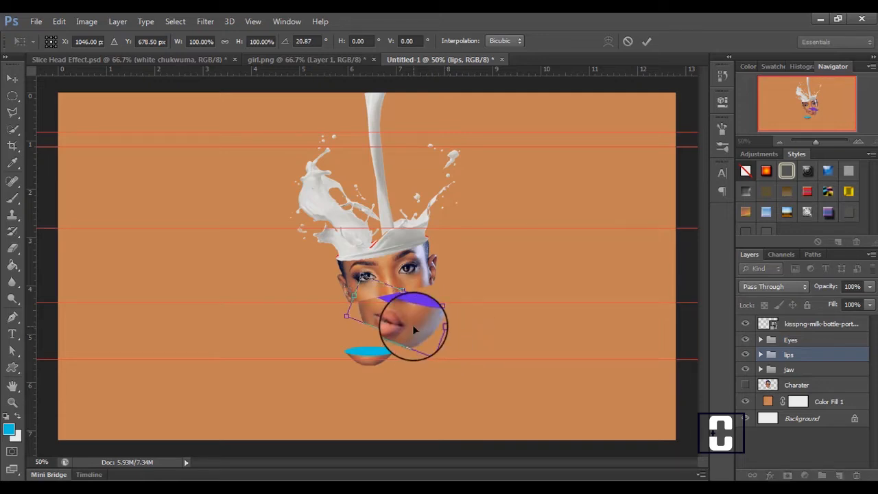
{"action": "mouse_move", "coordinate": [413, 326]}
{"action": "left_mouse_down"}
{"action": "mouse_move", "coordinate": [419, 334]}
{"action": "mouse_move", "coordinate": [409, 340]}
{"action": "left_mouse_up"}
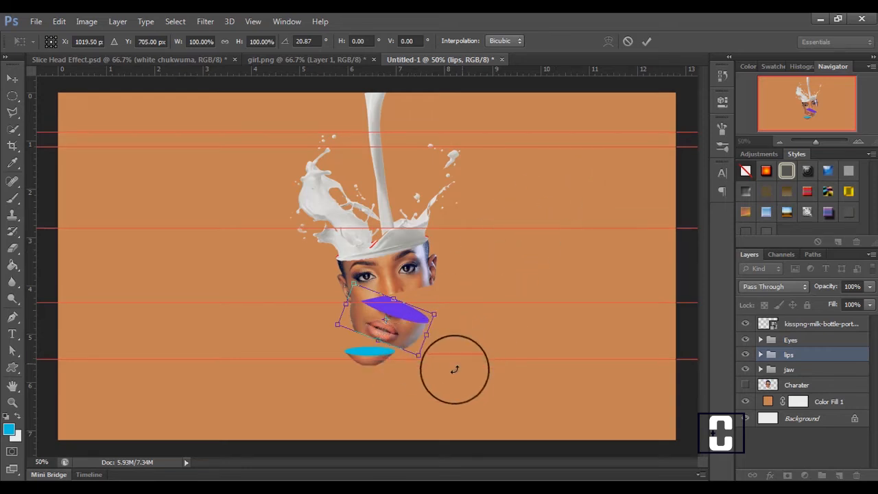
{"action": "left_click_drag", "start_coordinate": [427, 364], "coordinate": [428, 371]}
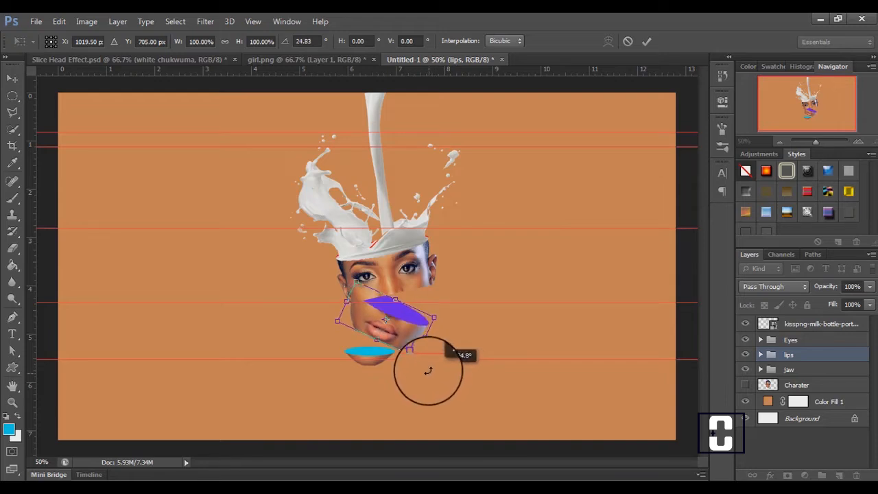
{"action": "left_click_drag", "start_coordinate": [424, 370], "coordinate": [426, 373]}
{"action": "key", "text": "Return"}
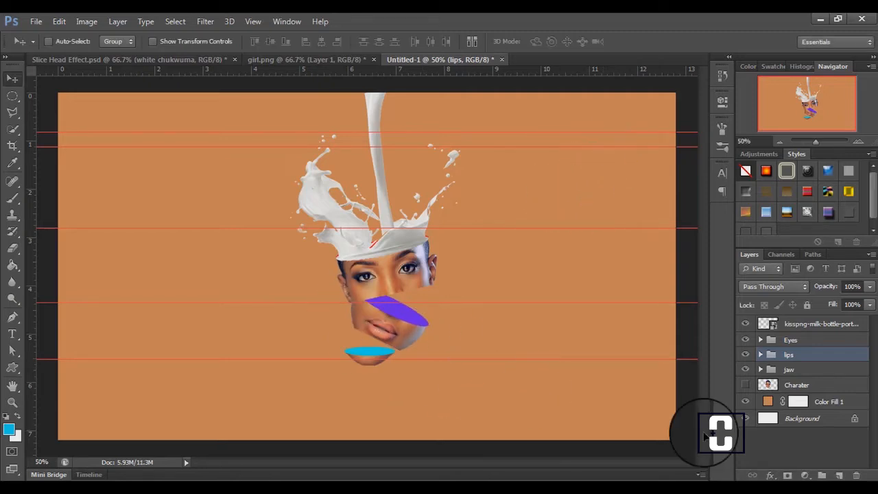
Move the jaw group right and slightly up beneath the tilted lips slice, and hide the guides.
{"action": "left_click", "coordinate": [787, 370]}
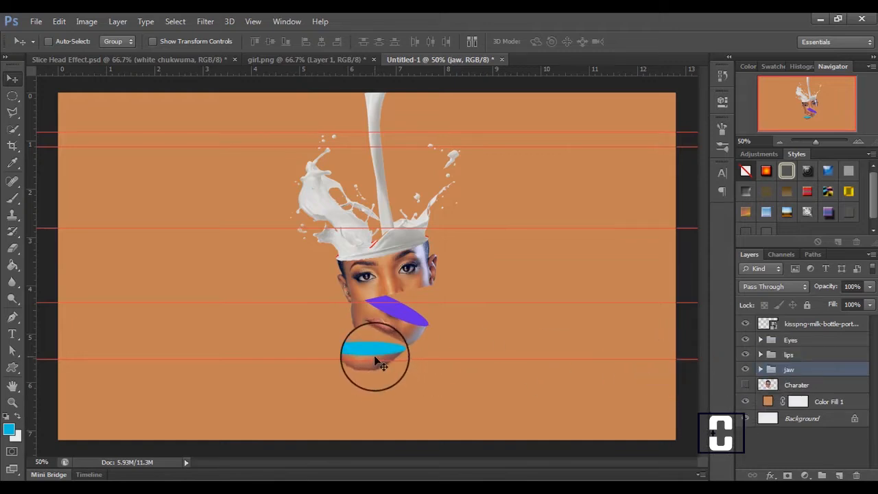
{"action": "mouse_move", "coordinate": [375, 358]}
{"action": "left_mouse_down"}
{"action": "mouse_move", "coordinate": [398, 354]}
{"action": "mouse_move", "coordinate": [369, 365]}
{"action": "mouse_move", "coordinate": [374, 354]}
{"action": "mouse_move", "coordinate": [388, 362]}
{"action": "left_mouse_up"}
{"action": "key", "text": "Right"}
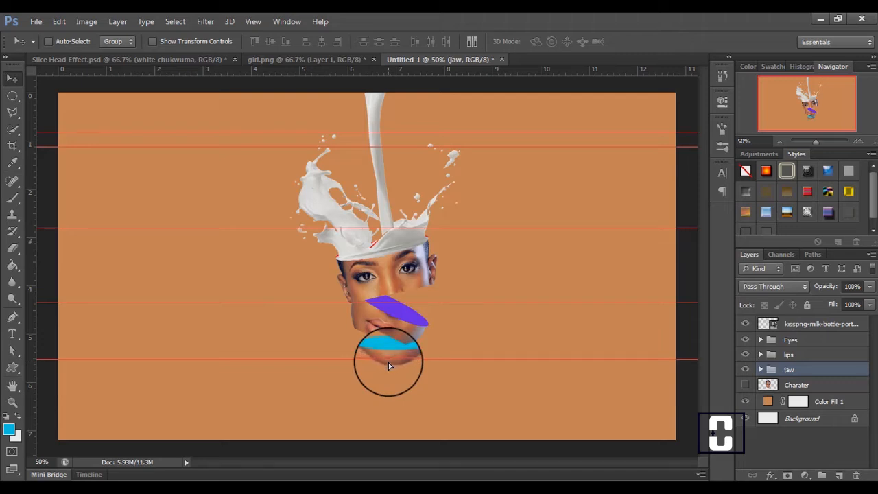
{"action": "key", "text": "Up"}
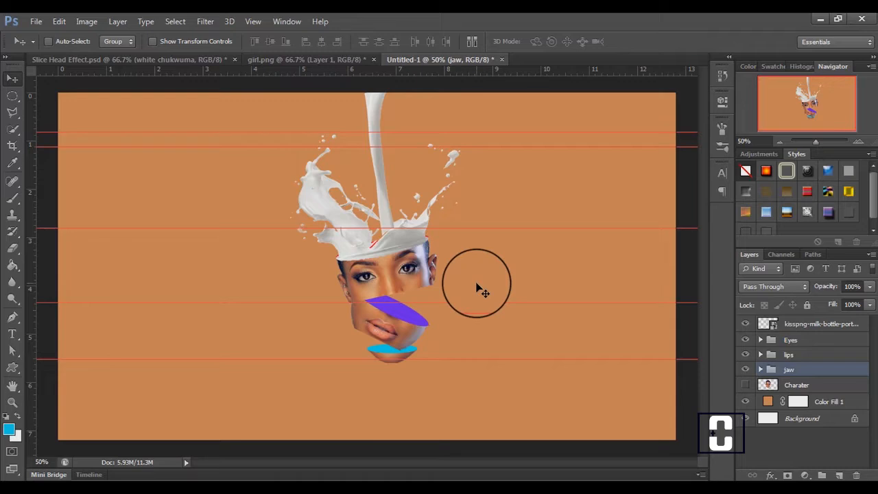
{"action": "key", "text": "ctrl+minus"}
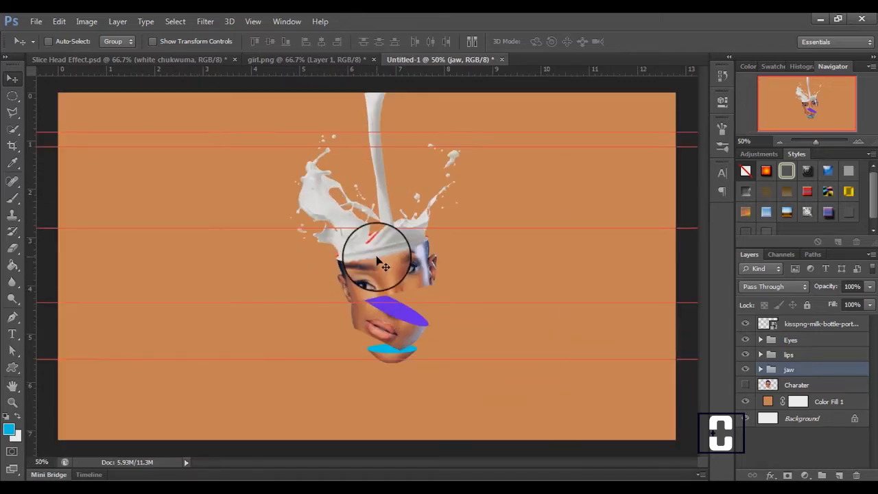
{"action": "key", "text": "ctrl+h"}
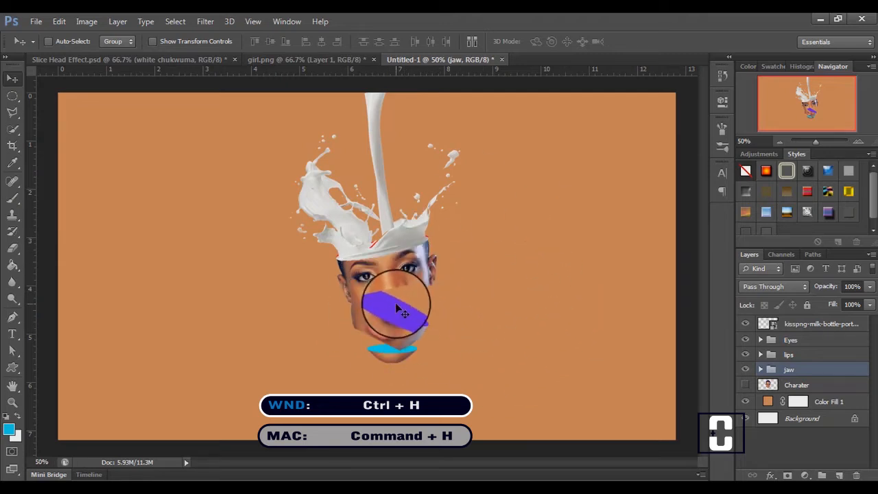
Fill the ellipse on the Eyes Colours layer with white (ffffff) using the Paint Bucket.
{"action": "left_click", "coordinate": [760, 339]}
{"action": "left_click", "coordinate": [802, 356]}
{"action": "double_click", "coordinate": [809, 357]}
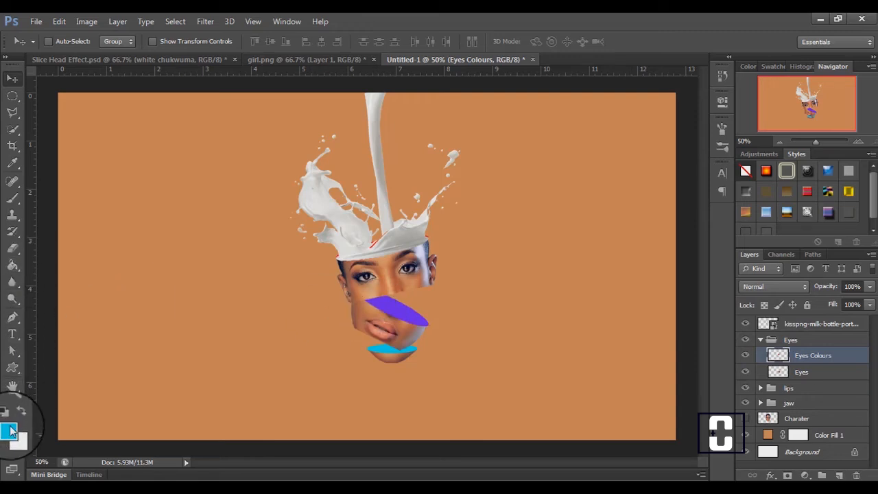
{"action": "left_click", "coordinate": [13, 265]}
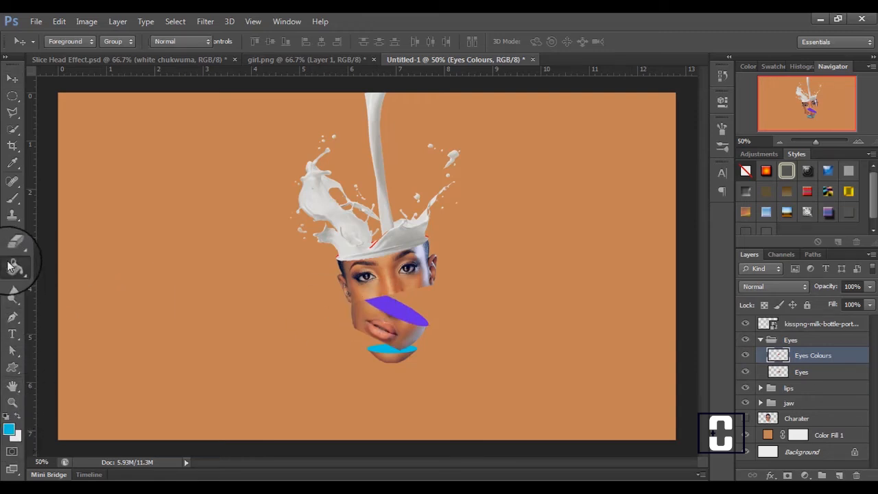
{"action": "left_click", "coordinate": [9, 429]}
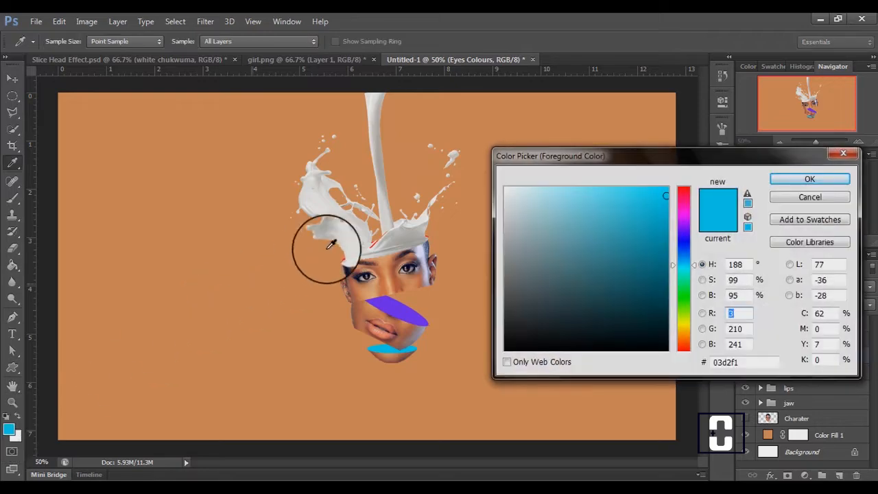
{"action": "left_click", "coordinate": [506, 187]}
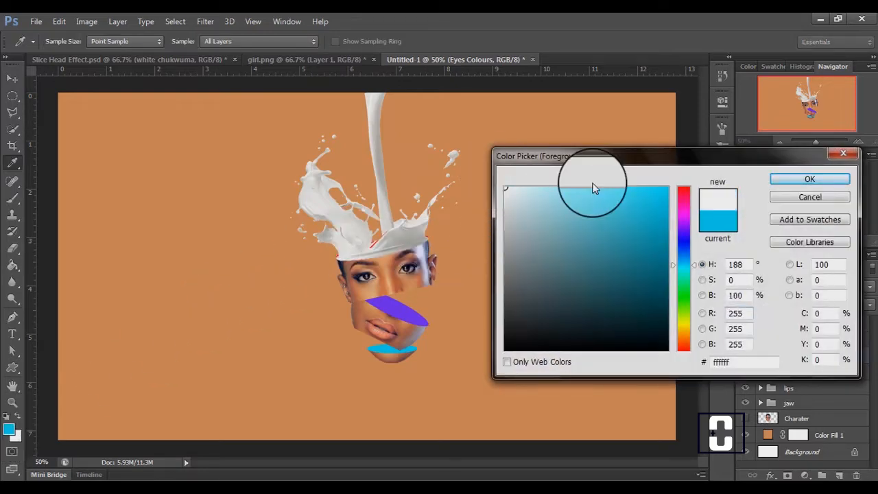
{"action": "left_click", "coordinate": [782, 179]}
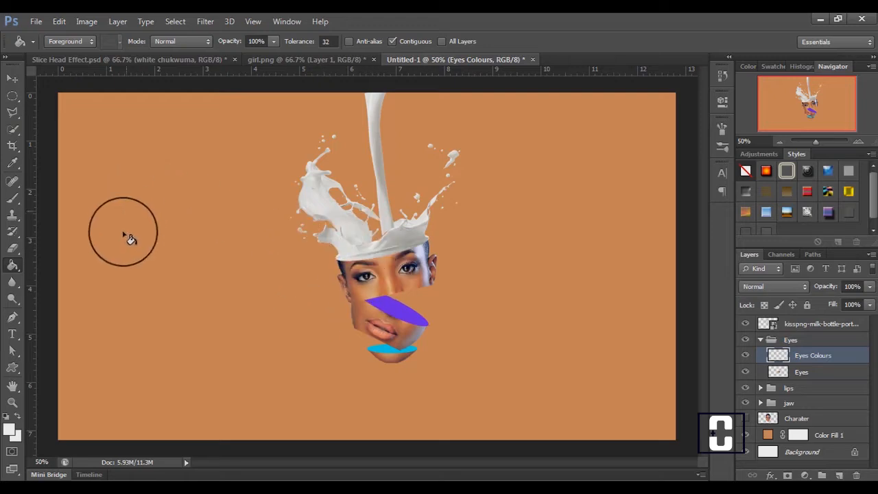
{"action": "key", "text": "v"}
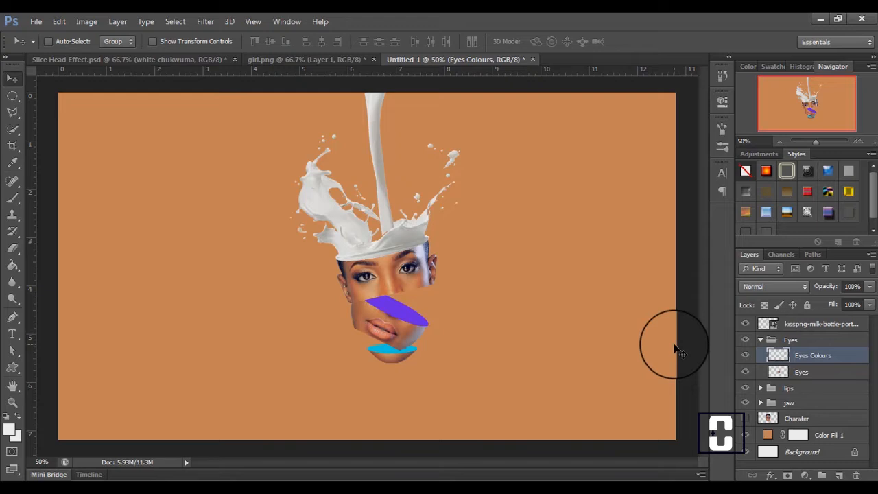
Collapse the Eyes group and select the lips group.
{"action": "left_click", "coordinate": [745, 356]}
{"action": "left_click", "coordinate": [774, 340]}
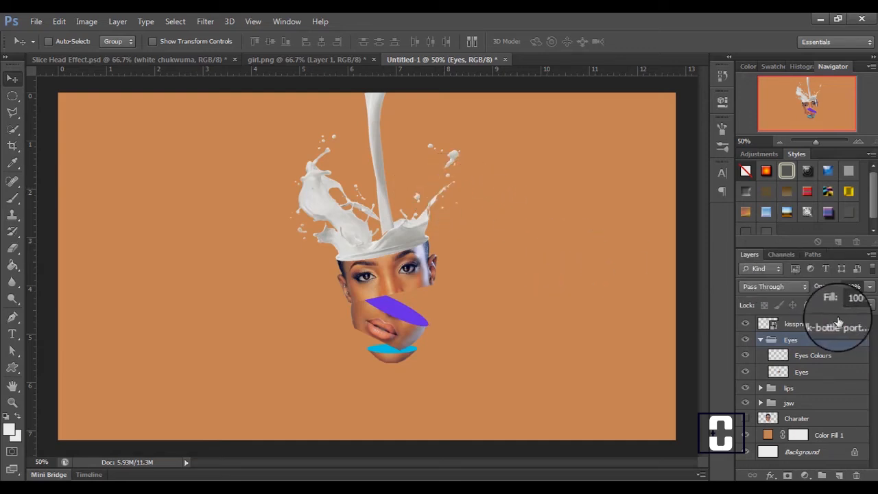
{"action": "left_click", "coordinate": [760, 341]}
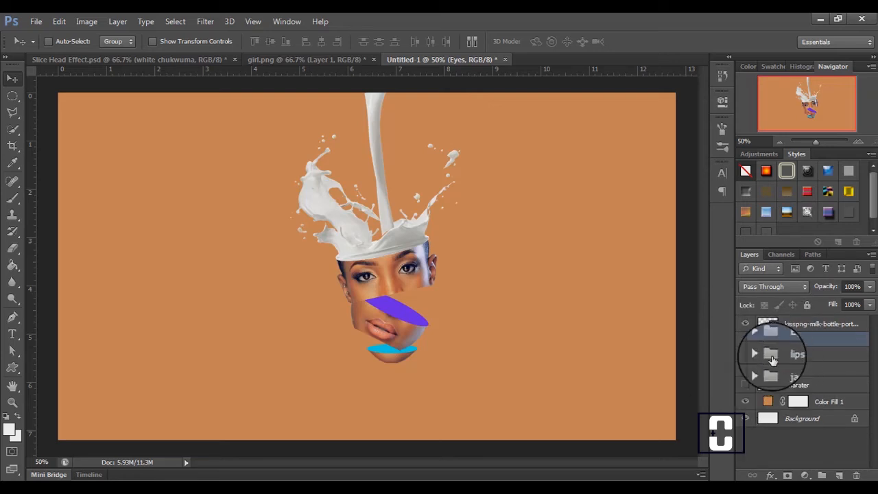
{"action": "left_click", "coordinate": [773, 356]}
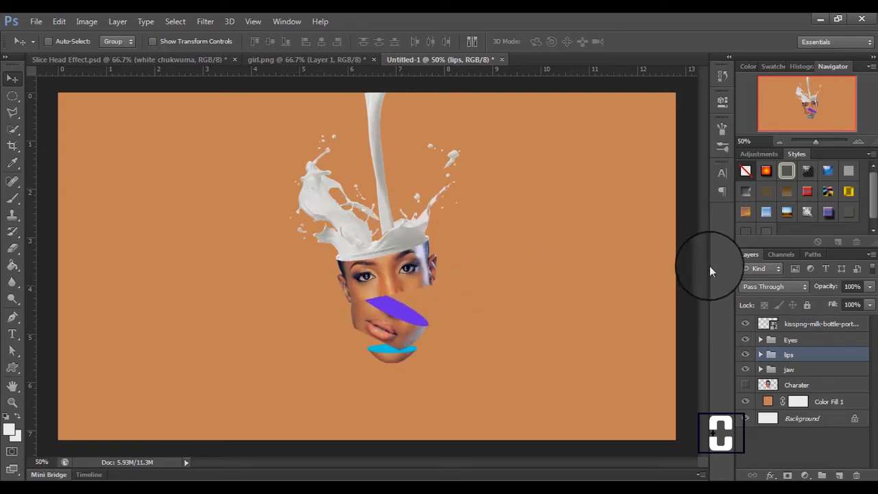
Place the kisspng-dodol coconut milk image above the milk-bottle layer and move it to the right of the head.
{"action": "left_click", "coordinate": [796, 323]}
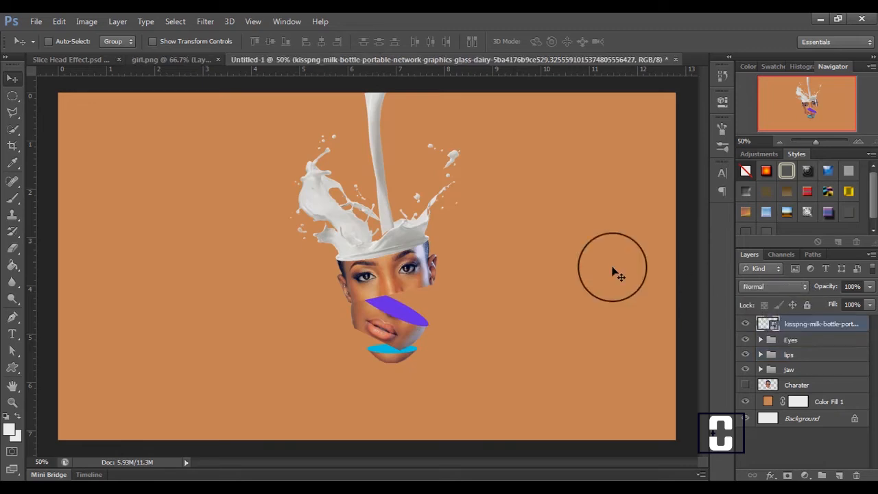
{"action": "left_click", "coordinate": [29, 23]}
{"action": "mouse_move", "coordinate": [71, 263]}
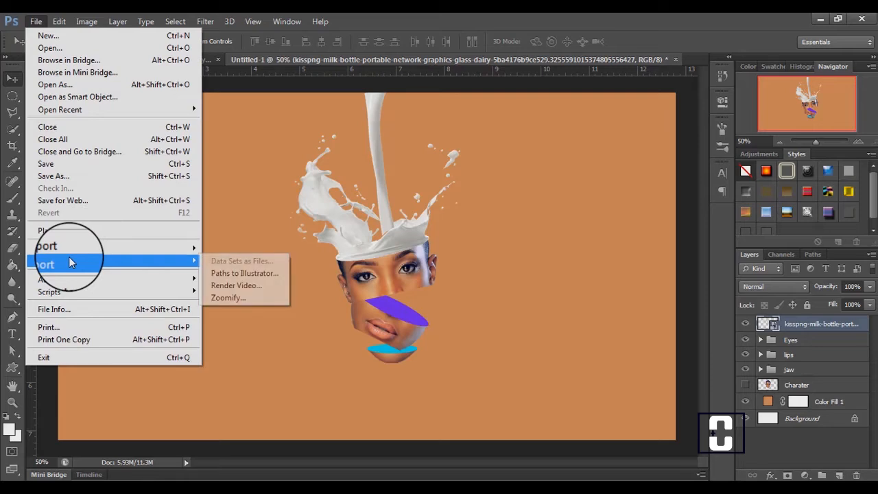
{"action": "left_click", "coordinate": [69, 231]}
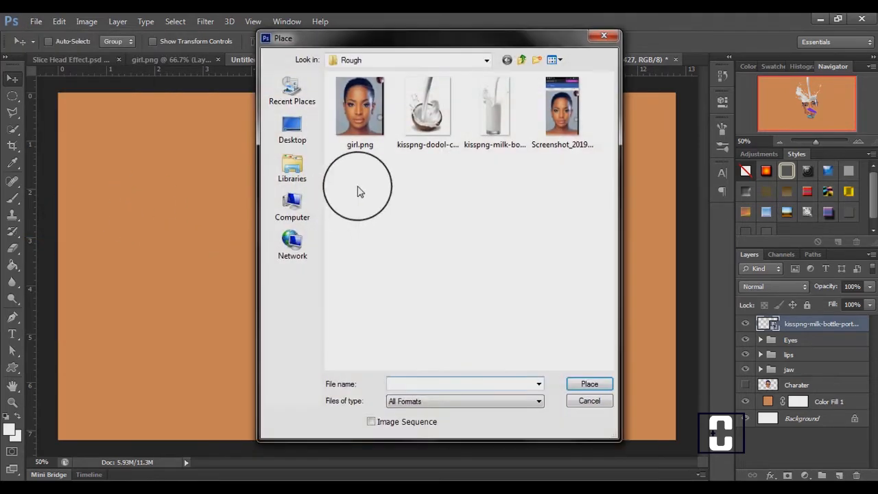
{"action": "left_click", "coordinate": [441, 118]}
{"action": "left_click", "coordinate": [588, 383]}
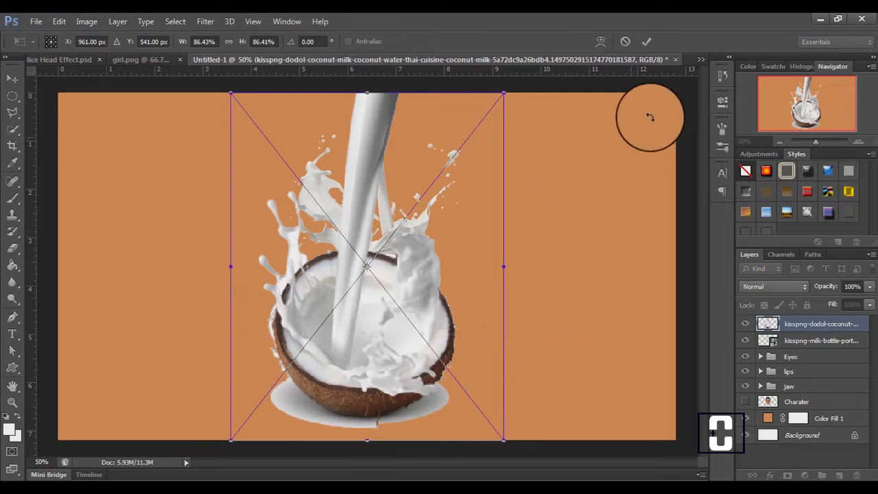
{"action": "left_click", "coordinate": [647, 45]}
{"action": "left_click_drag", "start_coordinate": [343, 359], "coordinate": [476, 314]}
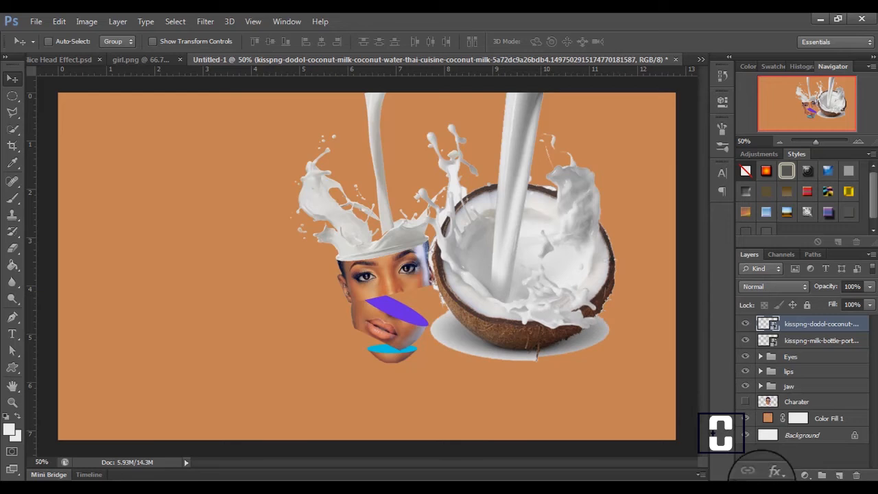
Add a layer mask to the coconut layer and start painting out the shadow beneath the coconut with a 35 px black brush.
{"action": "left_click", "coordinate": [788, 476]}
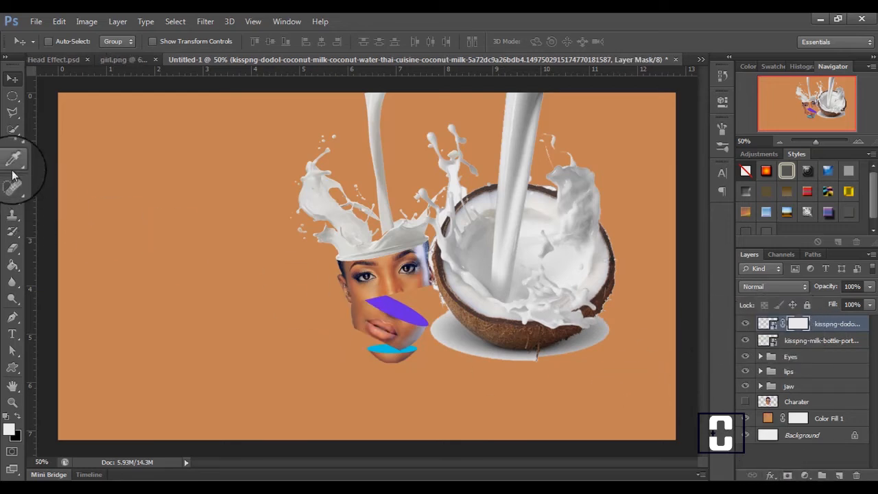
{"action": "left_click", "coordinate": [12, 198]}
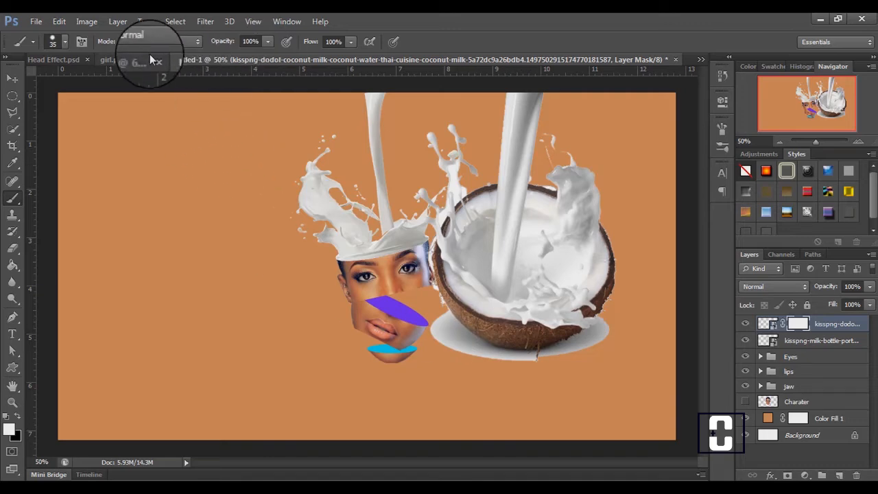
{"action": "left_click", "coordinate": [66, 42]}
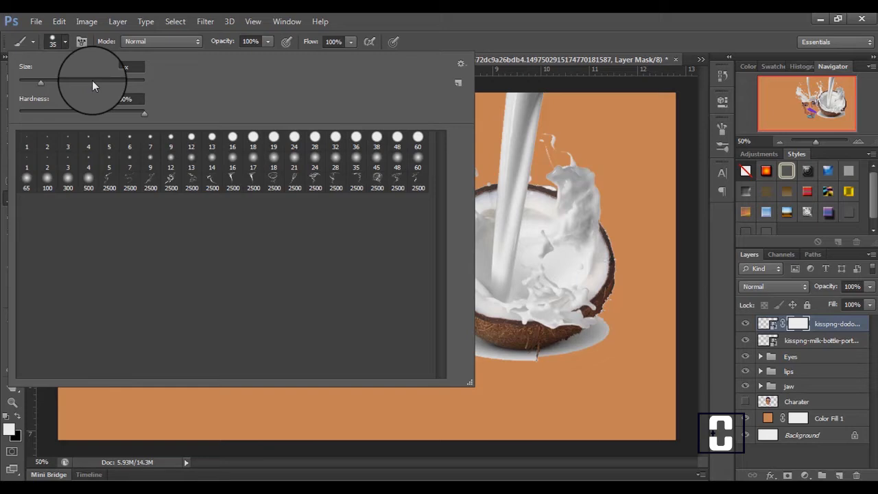
{"action": "left_click", "coordinate": [67, 42]}
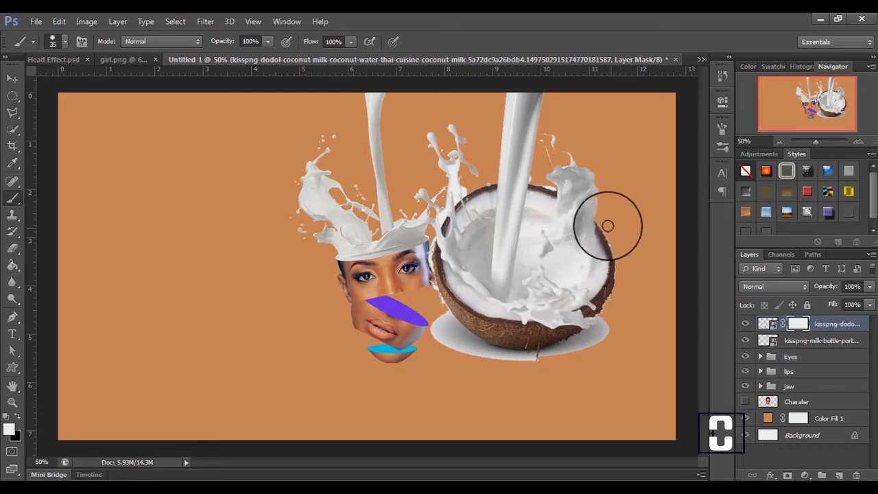
{"action": "left_click_drag", "start_coordinate": [525, 347], "coordinate": [507, 340]}
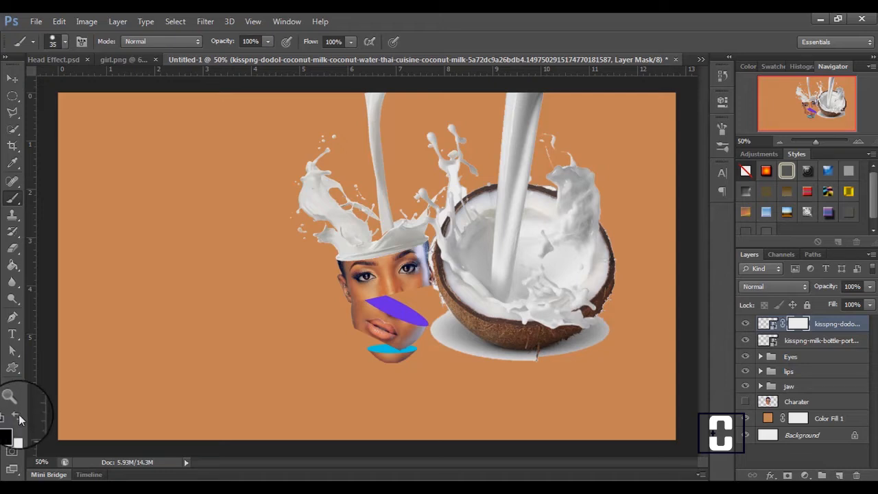
{"action": "mouse_move", "coordinate": [490, 347]}
{"action": "left_mouse_down"}
{"action": "mouse_move", "coordinate": [481, 334]}
{"action": "mouse_move", "coordinate": [495, 332]}
{"action": "mouse_move", "coordinate": [465, 319]}
{"action": "mouse_move", "coordinate": [431, 323]}
{"action": "left_mouse_up"}
{"action": "key", "text": "ctrl+plus"}
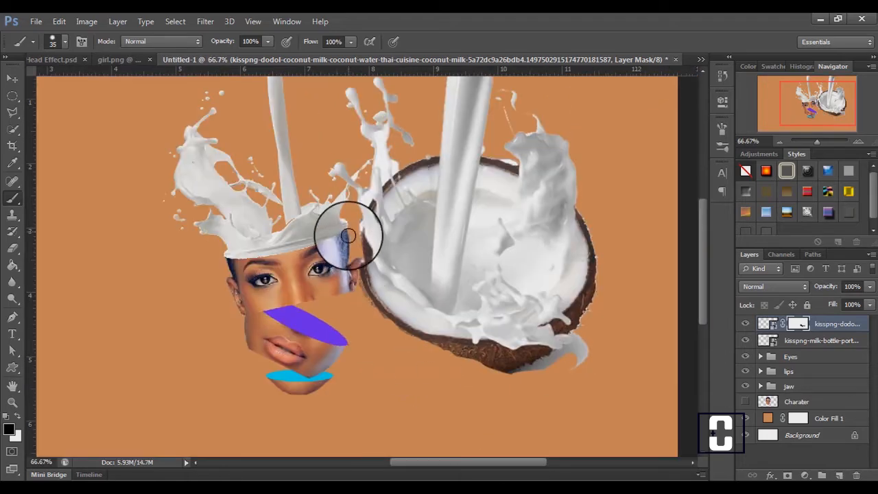
Paint out the brown coconut shell and the remaining shadow on the mask, keeping only the milk bowl and splash.
{"action": "mouse_move", "coordinate": [542, 369]}
{"action": "left_mouse_down"}
{"action": "mouse_move", "coordinate": [512, 378]}
{"action": "mouse_move", "coordinate": [542, 385]}
{"action": "mouse_move", "coordinate": [532, 405]}
{"action": "mouse_move", "coordinate": [502, 418]}
{"action": "mouse_move", "coordinate": [440, 417]}
{"action": "mouse_move", "coordinate": [339, 343]}
{"action": "mouse_move", "coordinate": [329, 299]}
{"action": "mouse_move", "coordinate": [336, 356]}
{"action": "mouse_move", "coordinate": [363, 384]}
{"action": "mouse_move", "coordinate": [496, 415]}
{"action": "mouse_move", "coordinate": [495, 400]}
{"action": "mouse_move", "coordinate": [443, 418]}
{"action": "mouse_move", "coordinate": [459, 396]}
{"action": "mouse_move", "coordinate": [462, 404]}
{"action": "mouse_move", "coordinate": [341, 256]}
{"action": "mouse_move", "coordinate": [374, 220]}
{"action": "mouse_move", "coordinate": [471, 207]}
{"action": "mouse_move", "coordinate": [468, 215]}
{"action": "mouse_move", "coordinate": [479, 220]}
{"action": "mouse_move", "coordinate": [510, 183]}
{"action": "mouse_move", "coordinate": [505, 199]}
{"action": "mouse_move", "coordinate": [529, 196]}
{"action": "left_mouse_up"}
{"action": "key", "text": "ctrl+plus"}
{"action": "key", "text": "x"}
{"action": "key", "text": "x"}
{"action": "key", "text": "v"}
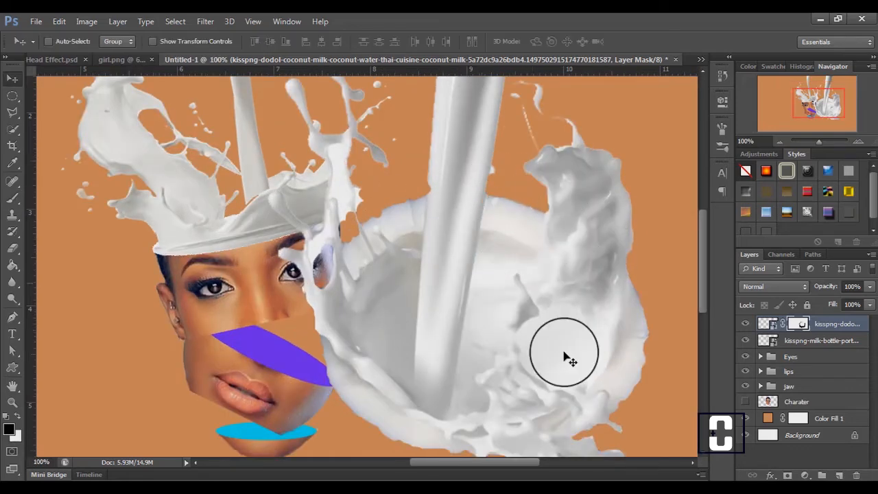
Convert the masked coconut milk layer to a smart object and shift it left over the face.
{"action": "left_click_drag", "start_coordinate": [701, 278], "coordinate": [740, 323]}
{"action": "right_click", "coordinate": [819, 326]}
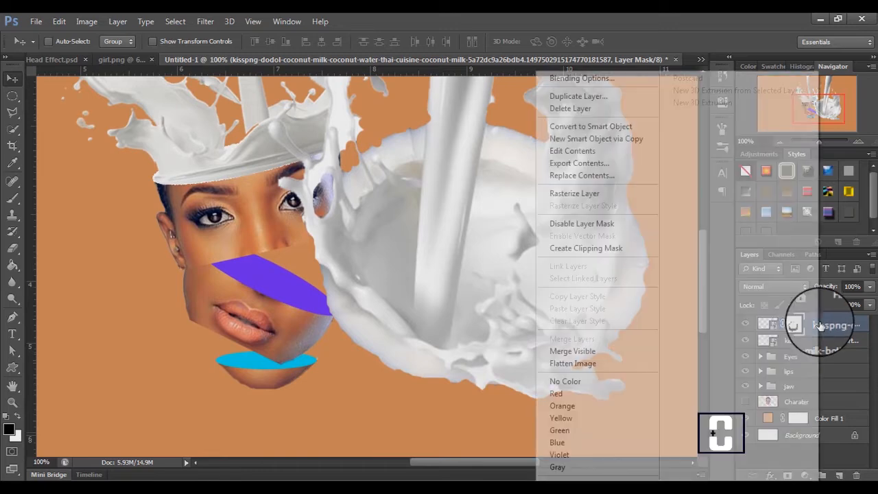
{"action": "left_click", "coordinate": [584, 129]}
{"action": "left_click_drag", "start_coordinate": [568, 240], "coordinate": [536, 269]}
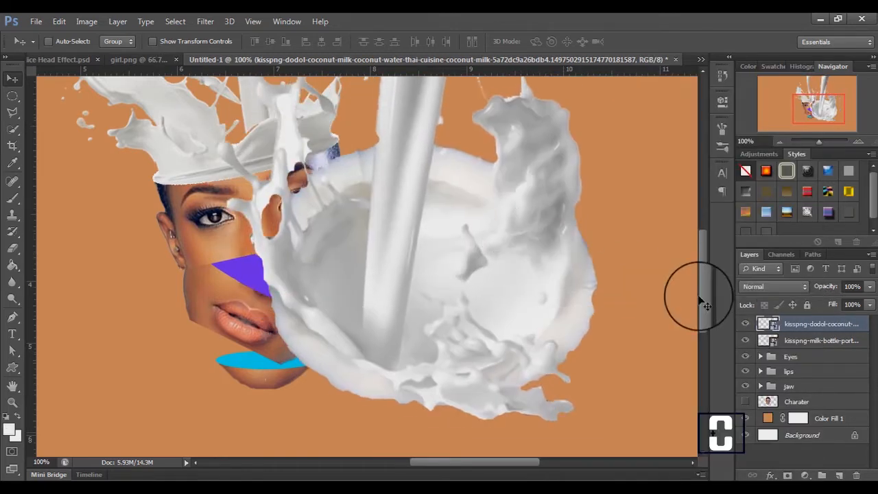
Duplicate the coconut milk layer, name the duplicate "copy" and hide it.
{"action": "key", "text": "ctrl+j"}
{"action": "double_click", "coordinate": [812, 324]}
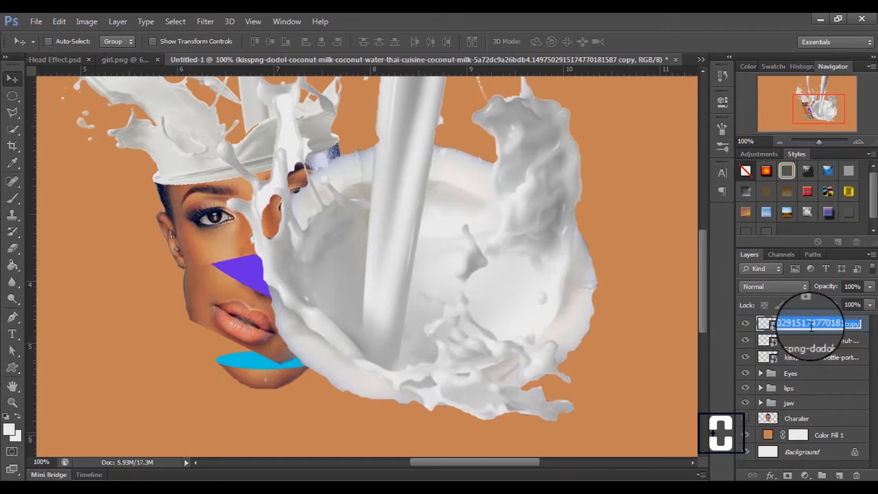
{"action": "type", "text": "cop"}
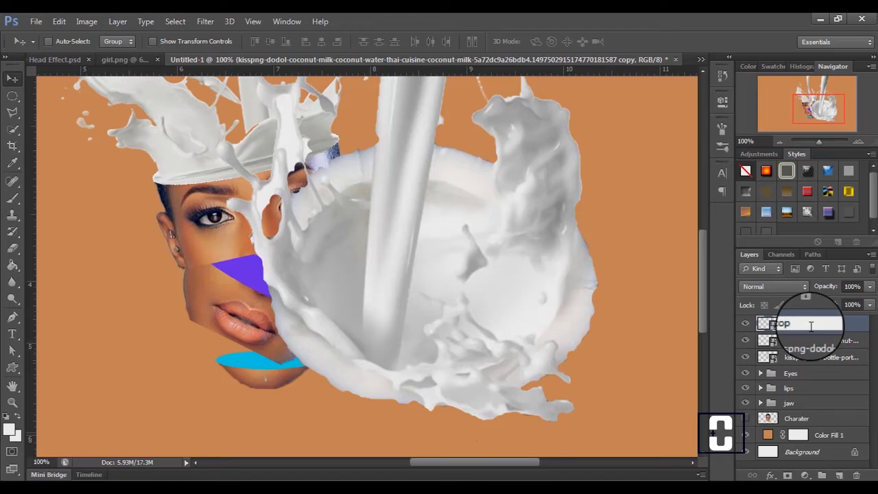
{"action": "type", "text": "y"}
{"action": "key", "text": "Return"}
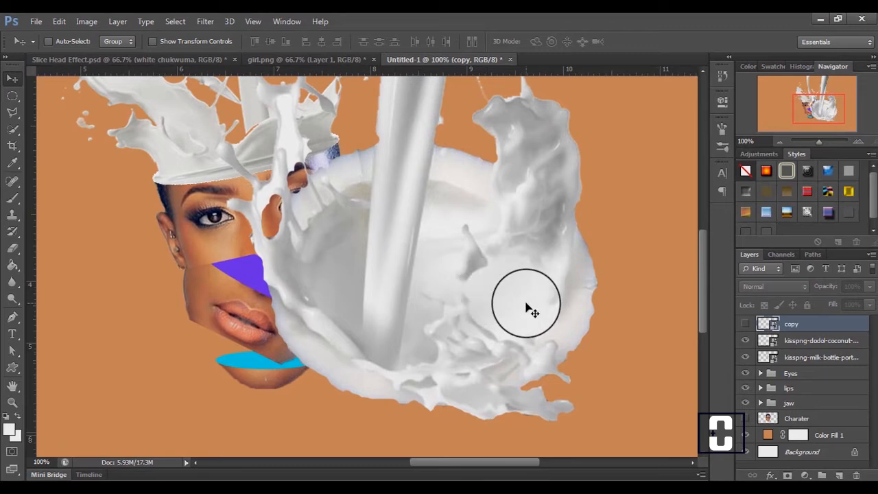
Move the original coconut milk layer over the face and scale it to about 43% width and 39% height.
{"action": "key", "text": "ctrl+minus"}
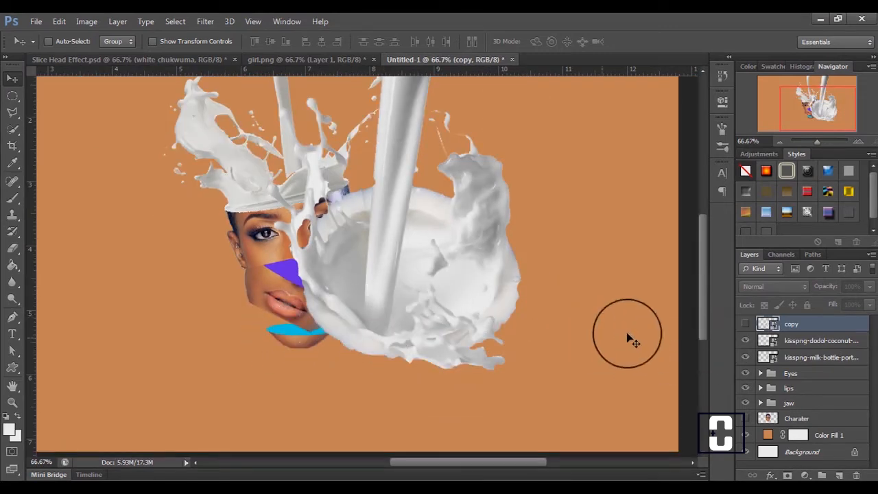
{"action": "left_click", "coordinate": [799, 340]}
{"action": "left_click_drag", "start_coordinate": [595, 351], "coordinate": [369, 341]}
{"action": "key", "text": "ctrl+t"}
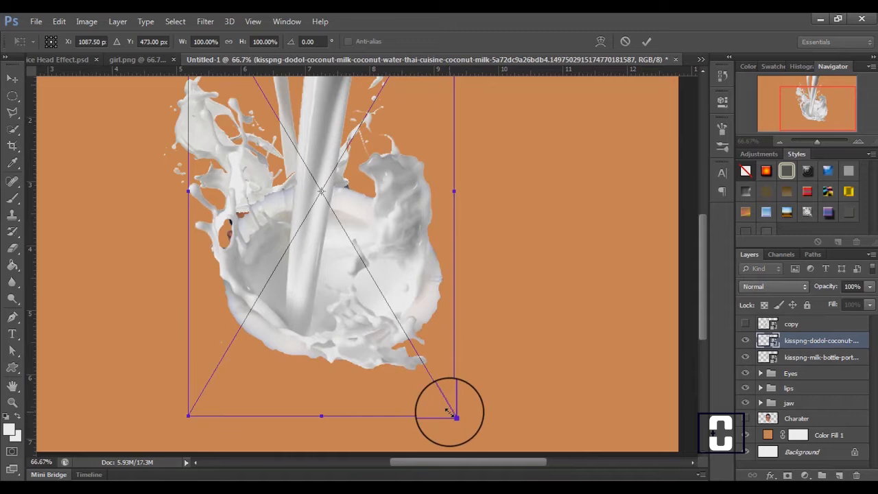
{"action": "left_click_drag", "start_coordinate": [454, 415], "coordinate": [365, 273]}
{"action": "left_click_drag", "start_coordinate": [372, 194], "coordinate": [384, 192]}
{"action": "left_click_drag", "start_coordinate": [352, 220], "coordinate": [335, 263]}
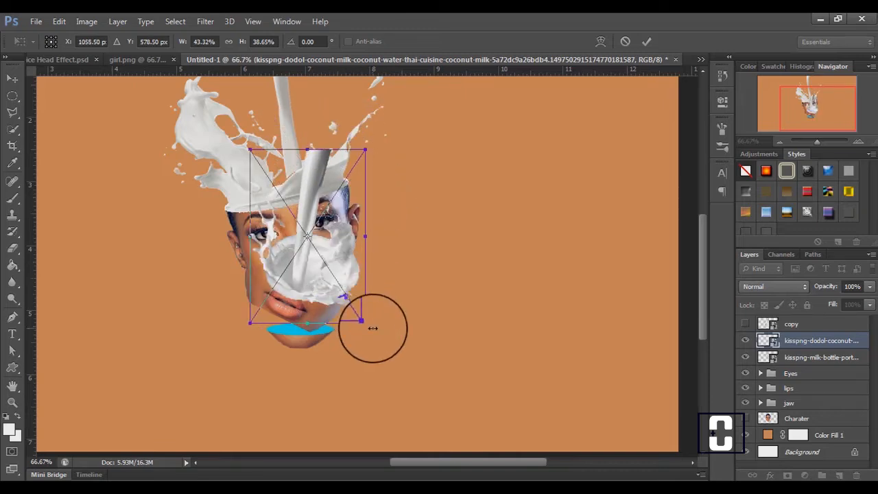
Shrink the milk to about 22% width and 17% height, rotate it about -29° over the purple cut surface and apply the transform.
{"action": "left_click_drag", "start_coordinate": [374, 334], "coordinate": [413, 290]}
{"action": "left_click_drag", "start_coordinate": [314, 284], "coordinate": [323, 295]}
{"action": "left_click_drag", "start_coordinate": [407, 294], "coordinate": [364, 272]}
{"action": "mouse_move", "coordinate": [317, 267]}
{"action": "left_mouse_down"}
{"action": "mouse_move", "coordinate": [331, 290]}
{"action": "mouse_move", "coordinate": [323, 274]}
{"action": "mouse_move", "coordinate": [329, 284]}
{"action": "mouse_move", "coordinate": [308, 274]}
{"action": "left_mouse_up"}
{"action": "left_click_drag", "start_coordinate": [374, 295], "coordinate": [337, 306]}
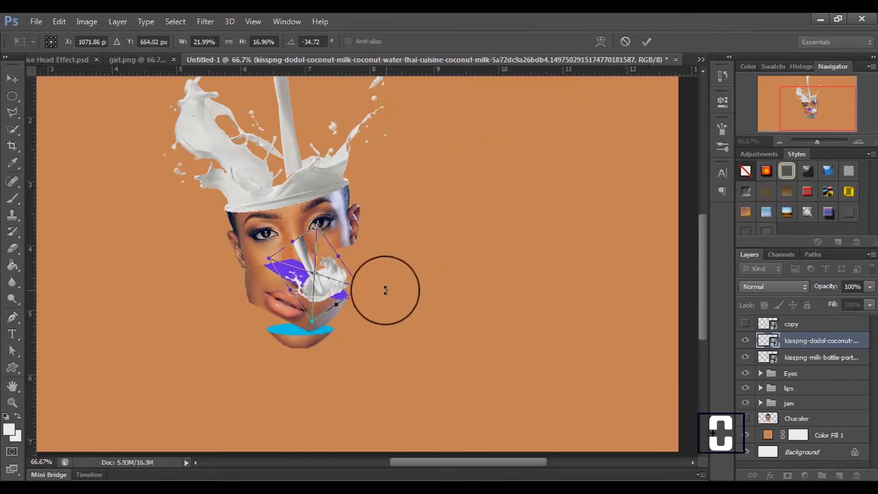
{"action": "left_click_drag", "start_coordinate": [385, 291], "coordinate": [378, 297]}
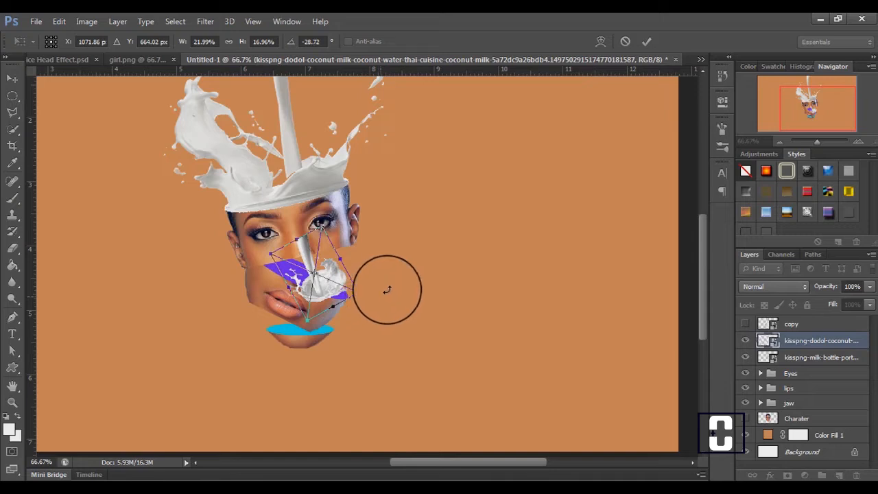
{"action": "left_click", "coordinate": [647, 41]}
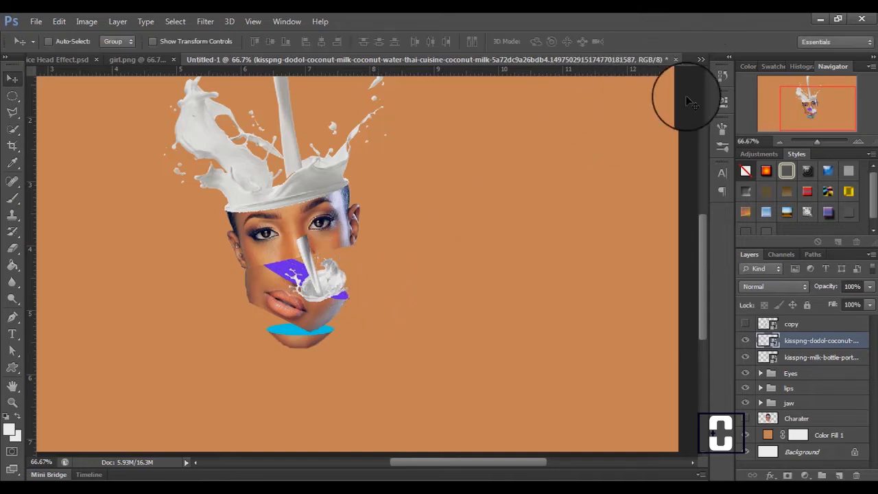
Rasterize the small milk splash layer and warp it to follow the tilted purple ellipse above the lips.
{"action": "right_click", "coordinate": [801, 340]}
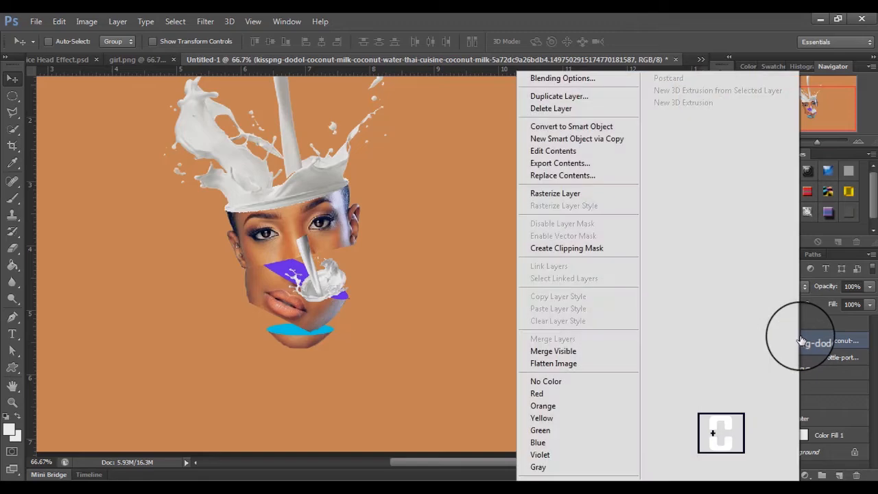
{"action": "left_click", "coordinate": [561, 206]}
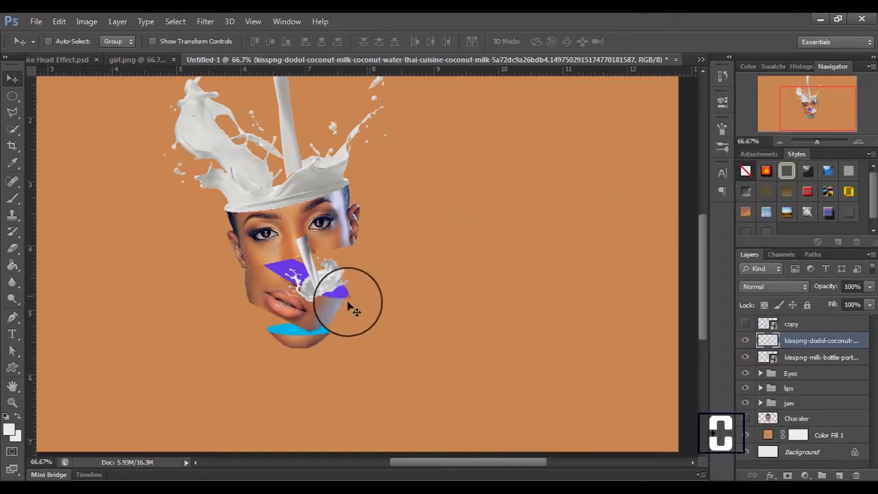
{"action": "key", "text": "ctrl+t"}
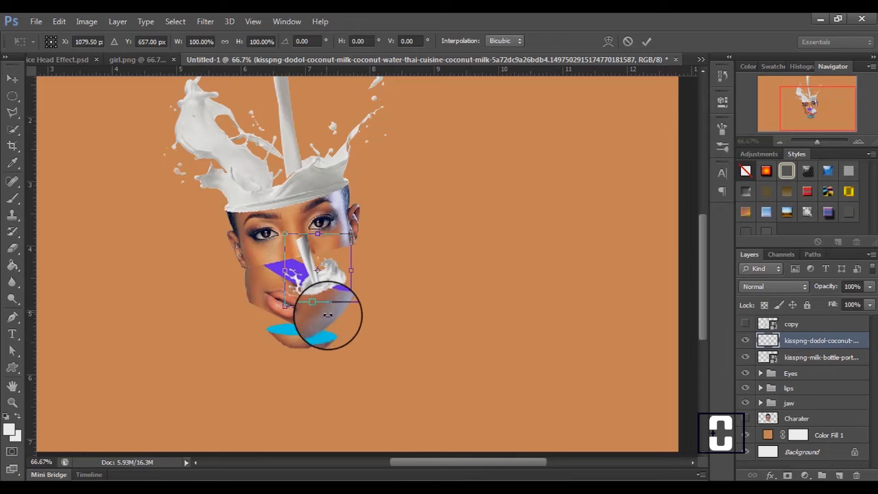
{"action": "right_click", "coordinate": [331, 283]}
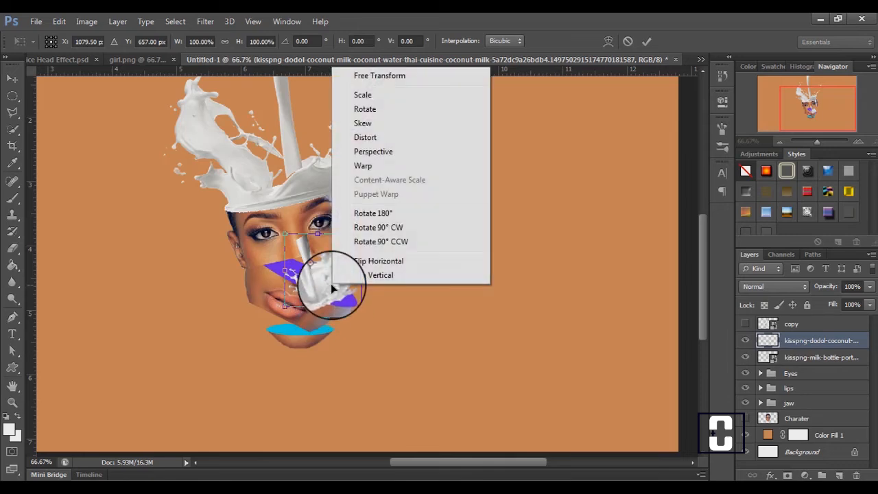
{"action": "left_click", "coordinate": [359, 167]}
{"action": "left_click_drag", "start_coordinate": [308, 306], "coordinate": [277, 266]}
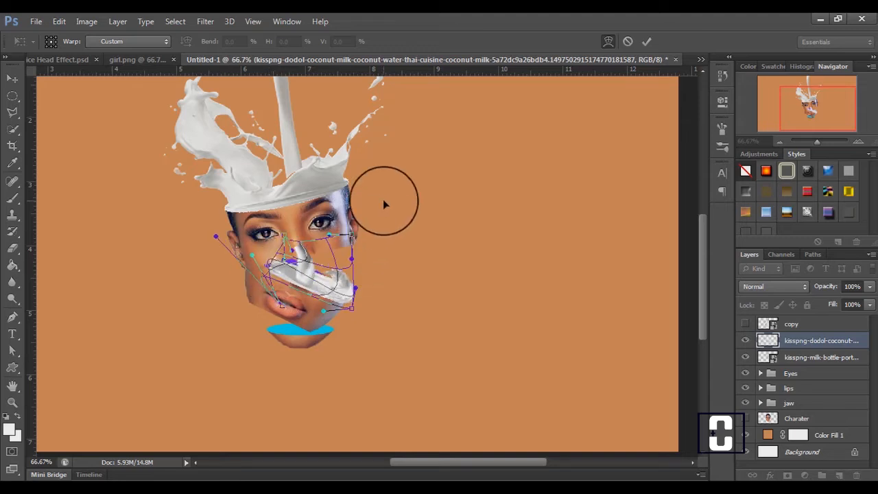
{"action": "left_click", "coordinate": [646, 41]}
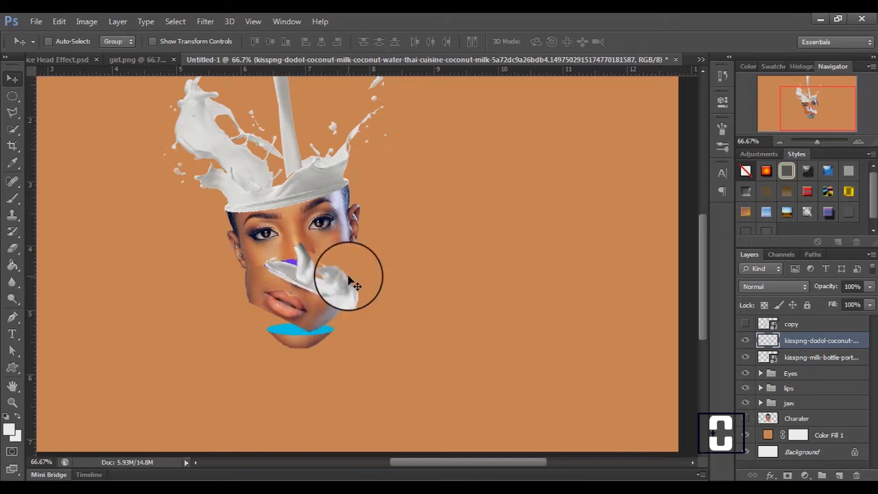
Warp the milk splash a second time to refine its fit over the purple cut surface, and apply it.
{"action": "key", "text": "ctrl+plus"}
{"action": "key", "text": "ctrl+t"}
{"action": "right_click", "coordinate": [297, 295]}
{"action": "left_click", "coordinate": [322, 173]}
{"action": "left_click_drag", "start_coordinate": [296, 274], "coordinate": [330, 249]}
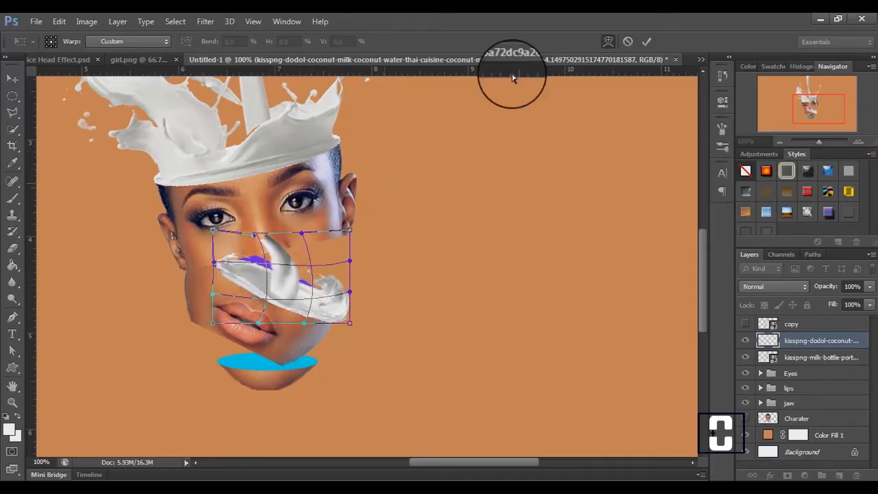
{"action": "left_click", "coordinate": [647, 44]}
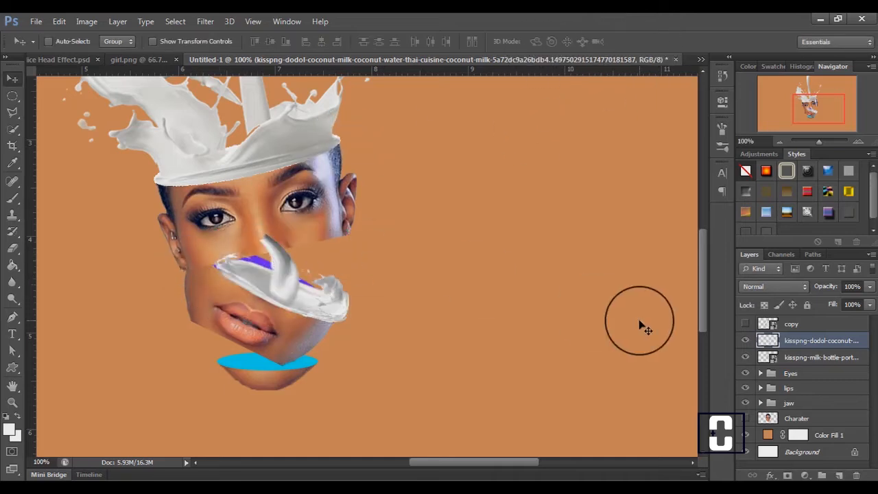
Add a layer mask to the warped milk layer and paint out the pouring tip overlapping the eyes slice with a 15 px black brush.
{"action": "left_click", "coordinate": [788, 474]}
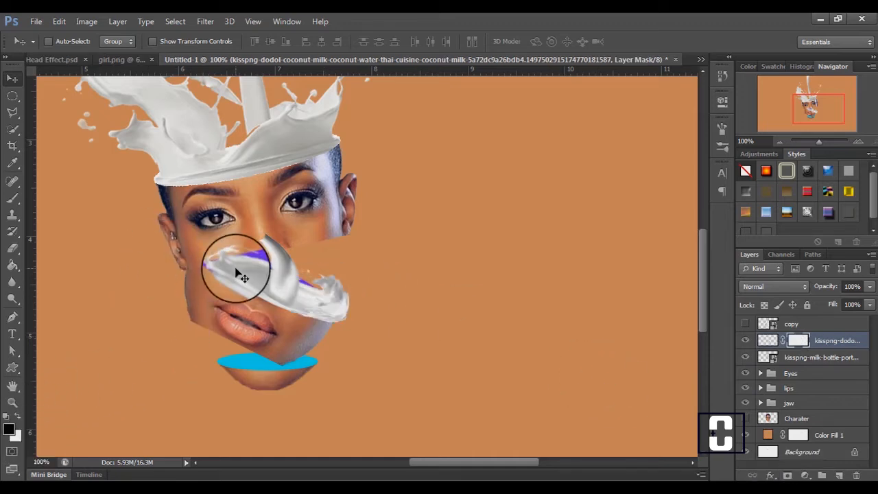
{"action": "key", "text": "b"}
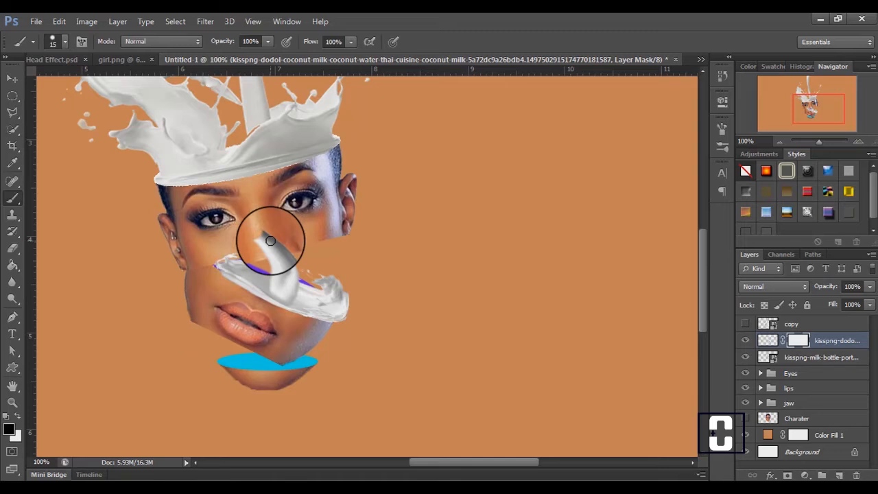
{"action": "key", "text": "ctrl+plus"}
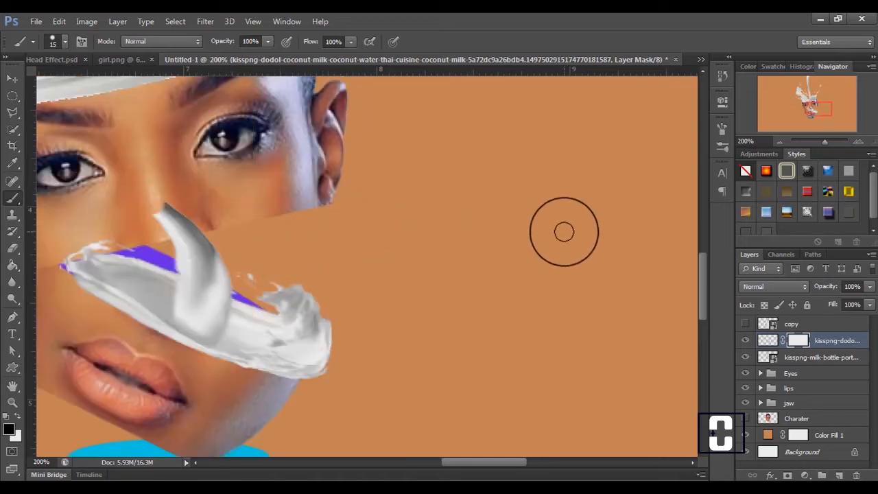
{"action": "left_click_drag", "start_coordinate": [706, 279], "coordinate": [705, 288]}
{"action": "left_click_drag", "start_coordinate": [511, 461], "coordinate": [491, 461]}
{"action": "mouse_move", "coordinate": [330, 188]}
{"action": "left_mouse_down"}
{"action": "mouse_move", "coordinate": [354, 183]}
{"action": "mouse_move", "coordinate": [327, 190]}
{"action": "mouse_move", "coordinate": [352, 183]}
{"action": "mouse_move", "coordinate": [332, 190]}
{"action": "mouse_move", "coordinate": [341, 191]}
{"action": "left_mouse_up"}
{"action": "key", "text": "ctrl+minus"}
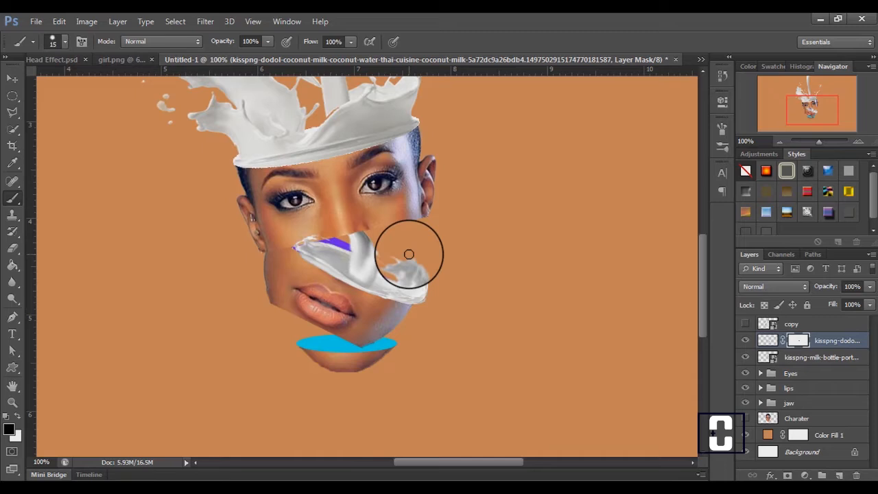
Fill the purple cut surface above the lips with white on the Lips Colour layer, and collapse the lips group.
{"action": "key", "text": "v"}
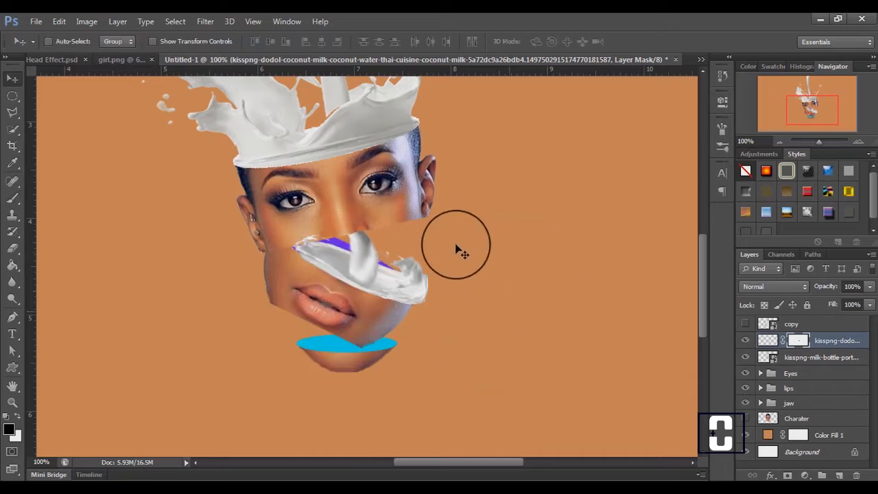
{"action": "left_click_drag", "start_coordinate": [809, 357], "coordinate": [807, 382]}
{"action": "left_click", "coordinate": [808, 391]}
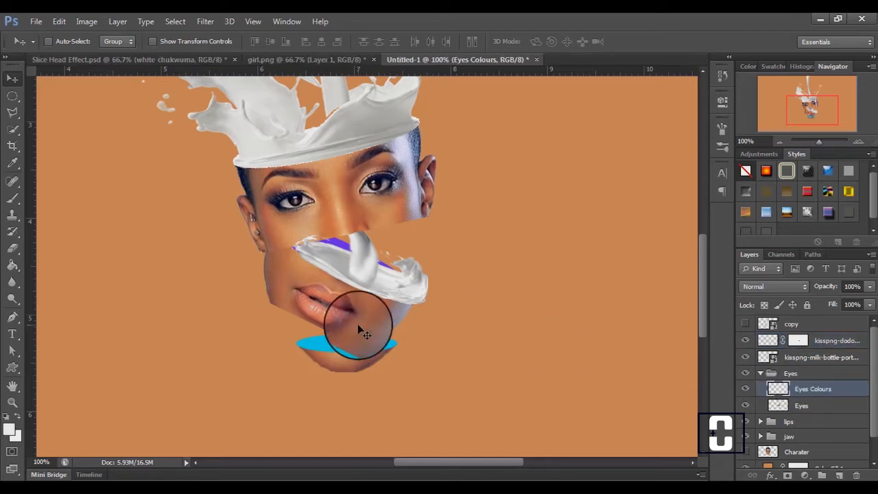
{"action": "left_click", "coordinate": [759, 368]}
{"action": "left_click", "coordinate": [750, 390]}
{"action": "left_click", "coordinate": [746, 389]}
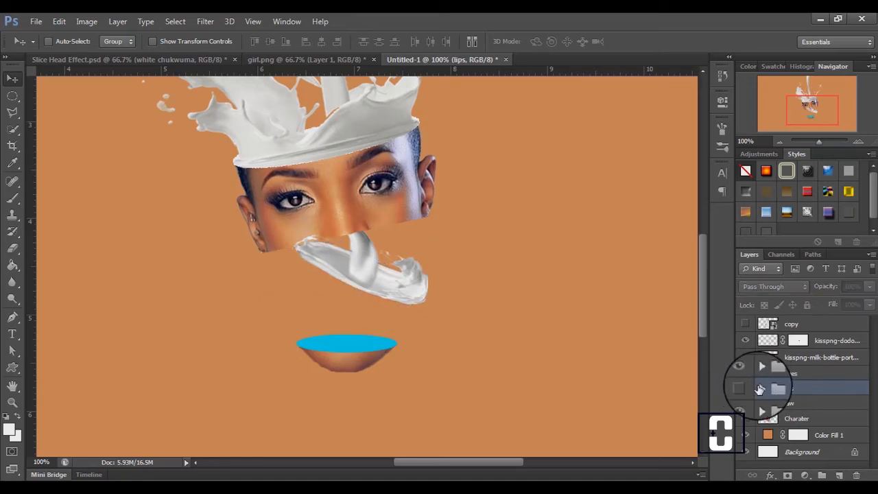
{"action": "left_click", "coordinate": [741, 389]}
{"action": "left_click", "coordinate": [760, 389]}
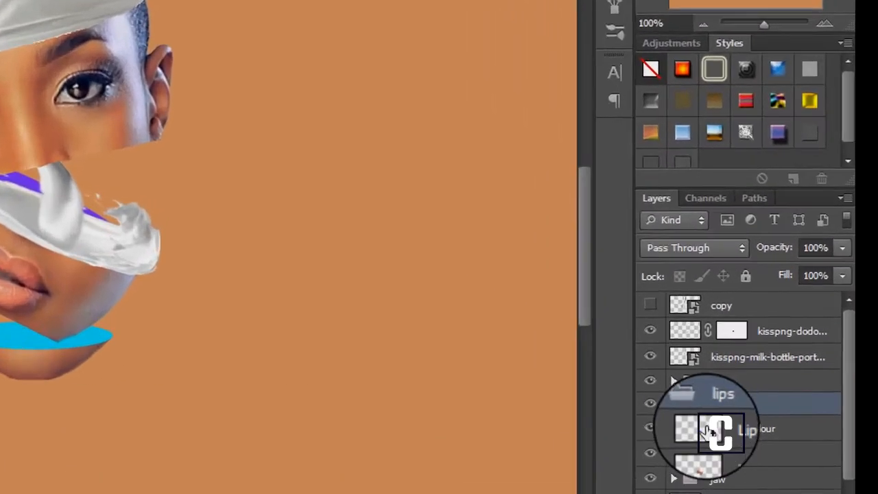
{"action": "left_click", "coordinate": [791, 404]}
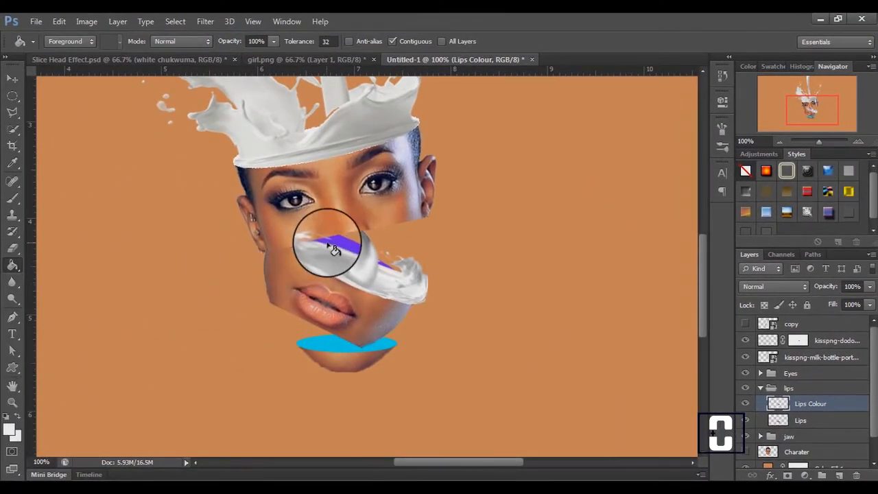
{"action": "key", "text": "ctrl+z"}
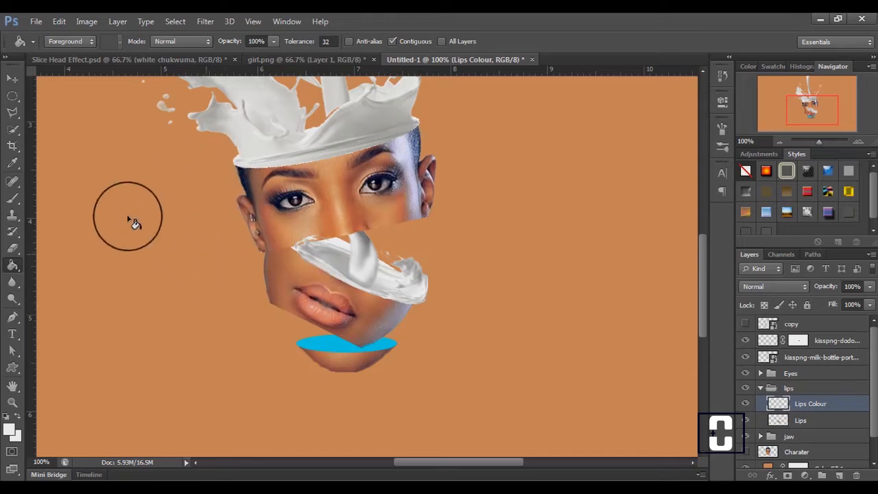
{"action": "left_click", "coordinate": [12, 78]}
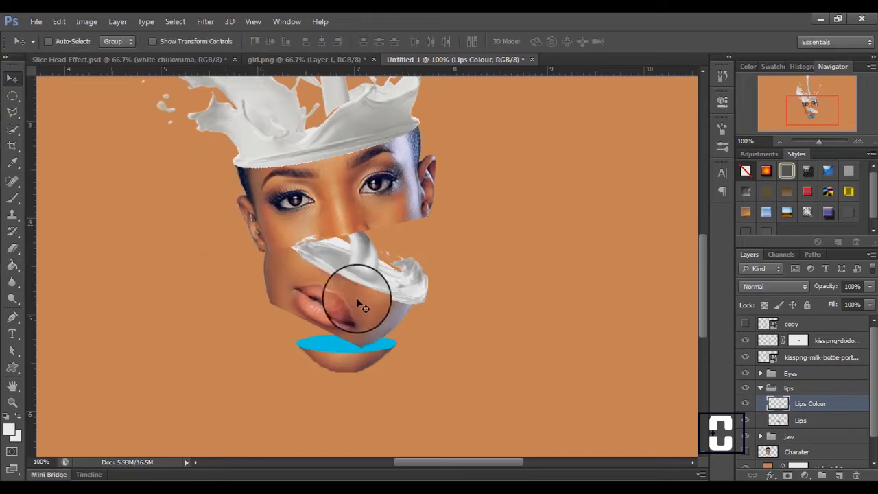
{"action": "left_click", "coordinate": [760, 388]}
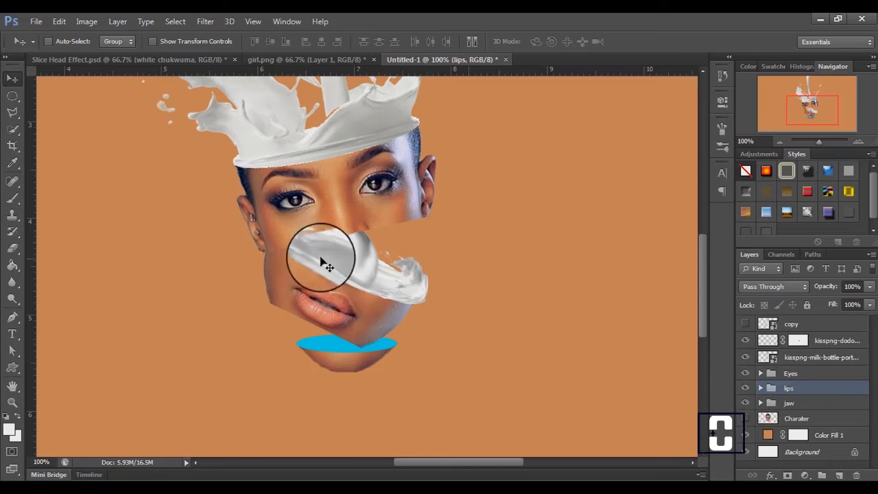
Show the hidden copy milk splash layer, keeping the lips group in its original position.
{"action": "left_click", "coordinate": [745, 324]}
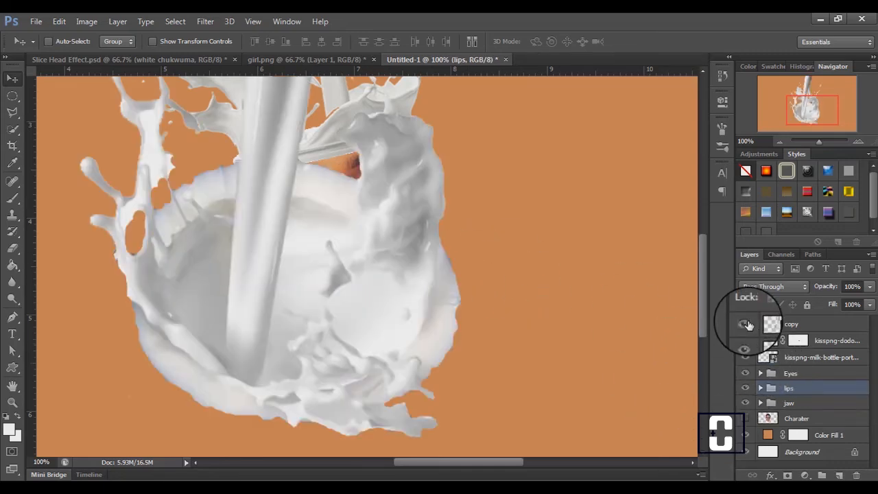
{"action": "left_click", "coordinate": [746, 324]}
{"action": "left_click", "coordinate": [747, 324]}
{"action": "left_click", "coordinate": [747, 325]}
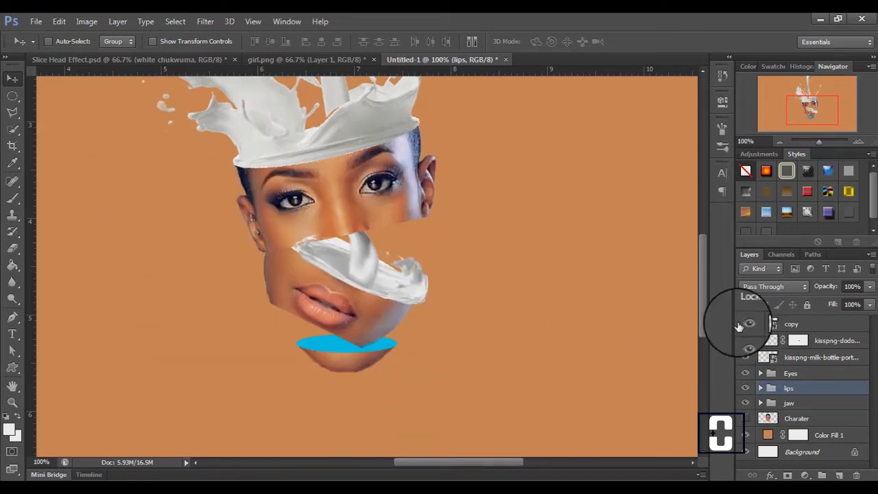
{"action": "left_click", "coordinate": [745, 324]}
{"action": "left_click_drag", "start_coordinate": [416, 304], "coordinate": [425, 322]}
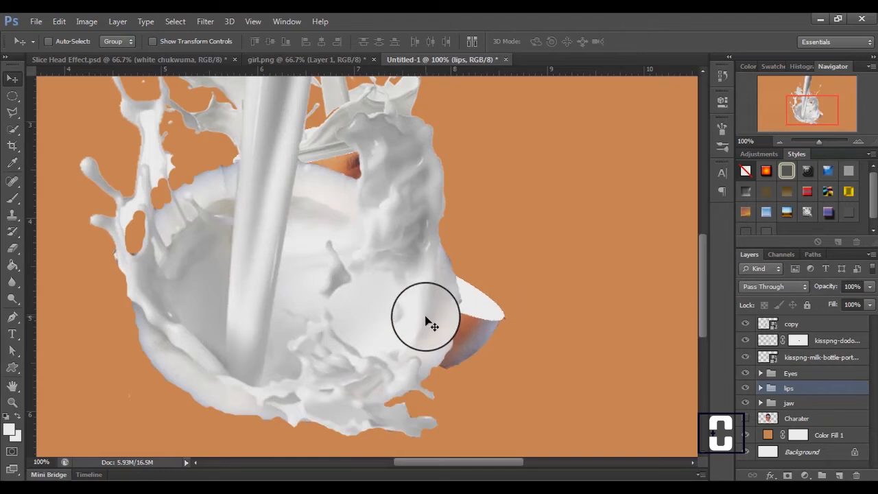
{"action": "key", "text": "ctrl+z"}
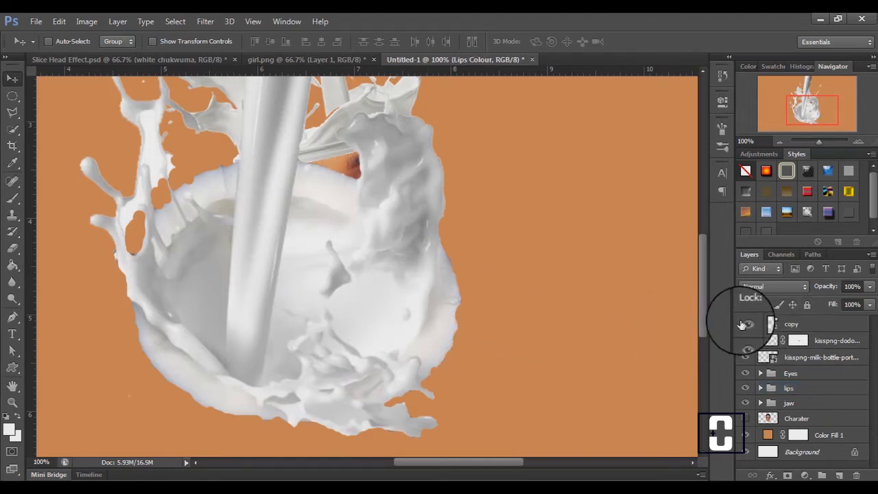
Free-transform the copy milk splash to about 49% size and rotate it about 103° over the lips area.
{"action": "left_click", "coordinate": [789, 322]}
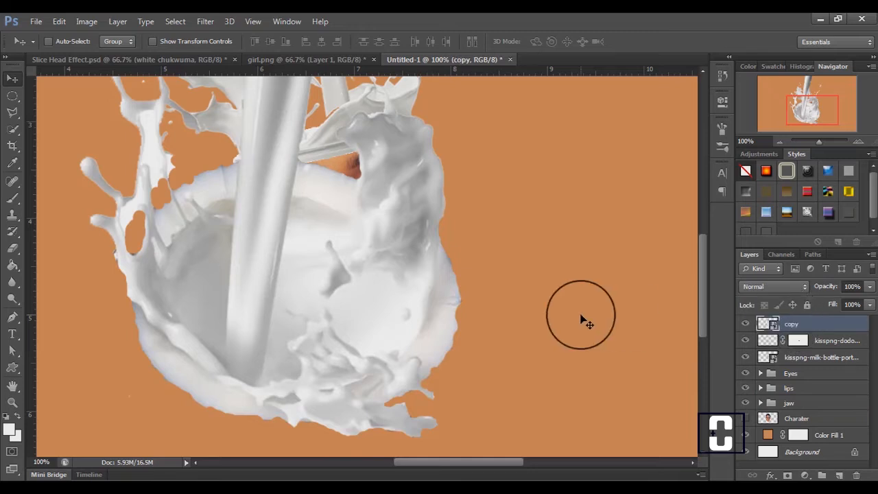
{"action": "key", "text": "ctrl+t"}
{"action": "key", "text": "ctrl+minus"}
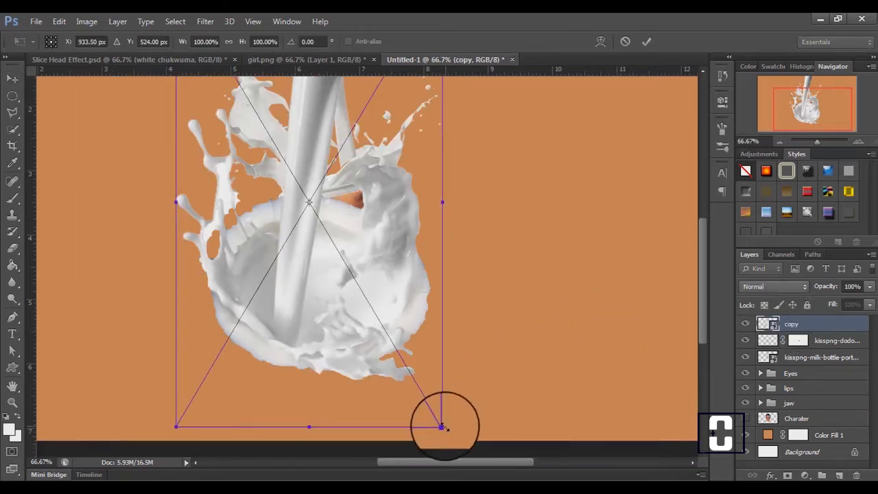
{"action": "left_click_drag", "start_coordinate": [442, 427], "coordinate": [306, 249]}
{"action": "left_click_drag", "start_coordinate": [209, 188], "coordinate": [402, 288]}
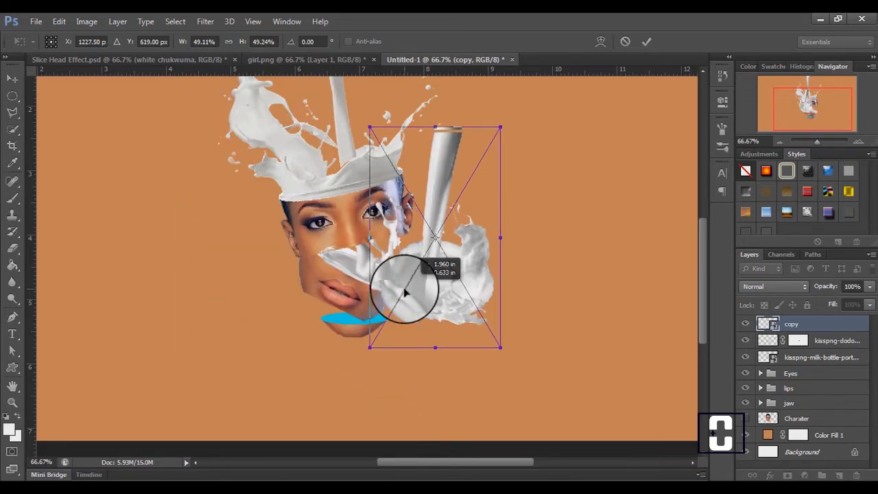
{"action": "left_click_drag", "start_coordinate": [497, 348], "coordinate": [340, 264]}
{"action": "left_click_drag", "start_coordinate": [427, 264], "coordinate": [403, 286]}
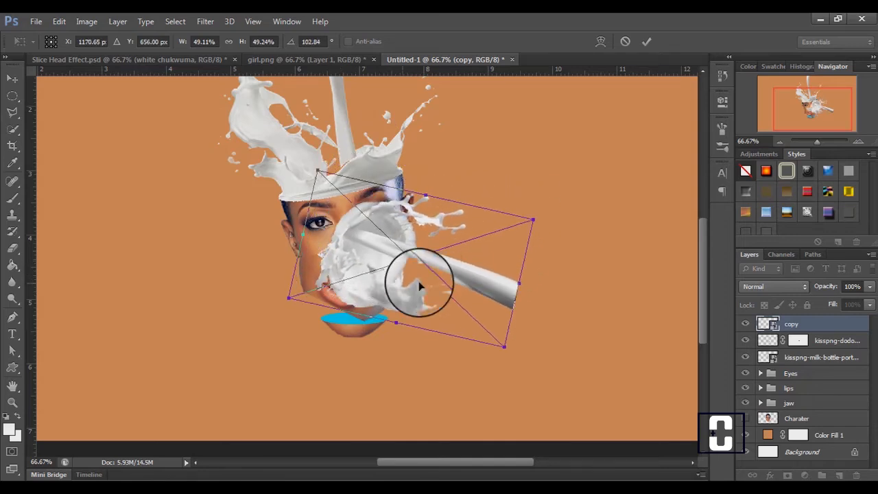
Shrink the rotated splash to about 21% width and 22% height, fit it over the cut surface above the lips, and apply the transform.
{"action": "left_click_drag", "start_coordinate": [505, 347], "coordinate": [471, 317]}
{"action": "left_click_drag", "start_coordinate": [433, 291], "coordinate": [419, 296]}
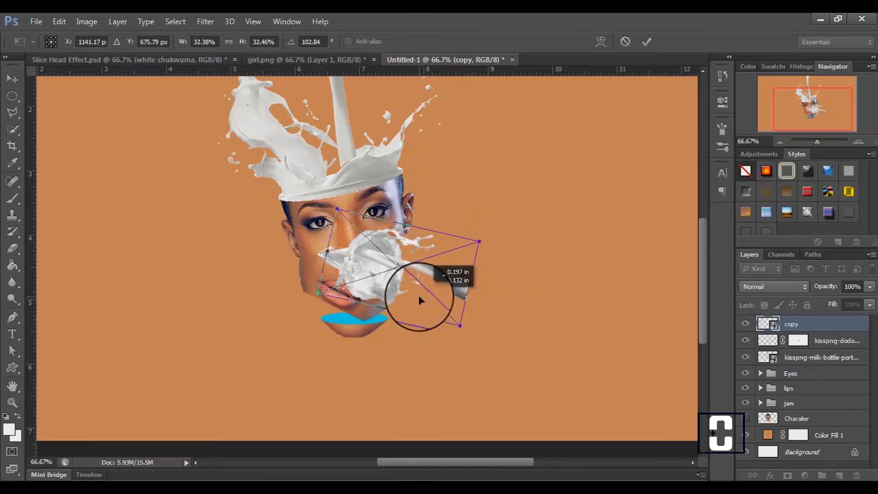
{"action": "left_click_drag", "start_coordinate": [460, 325], "coordinate": [432, 285]}
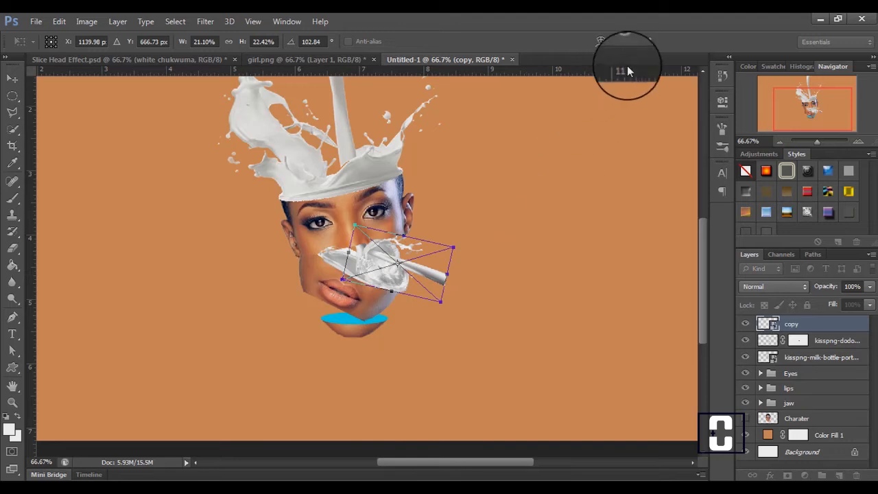
{"action": "left_click", "coordinate": [644, 42]}
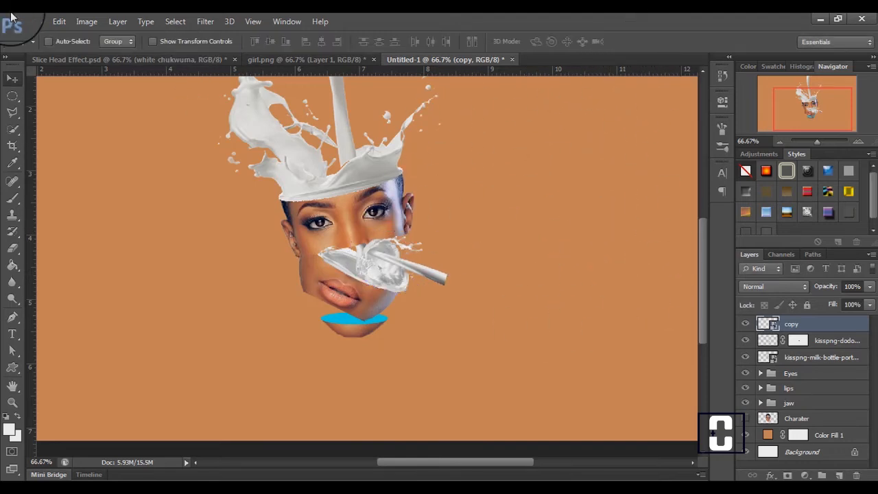
Place the kisspng-milk-bottle PNG of the milk glass from the Rough folder into the document.
{"action": "left_click", "coordinate": [30, 23]}
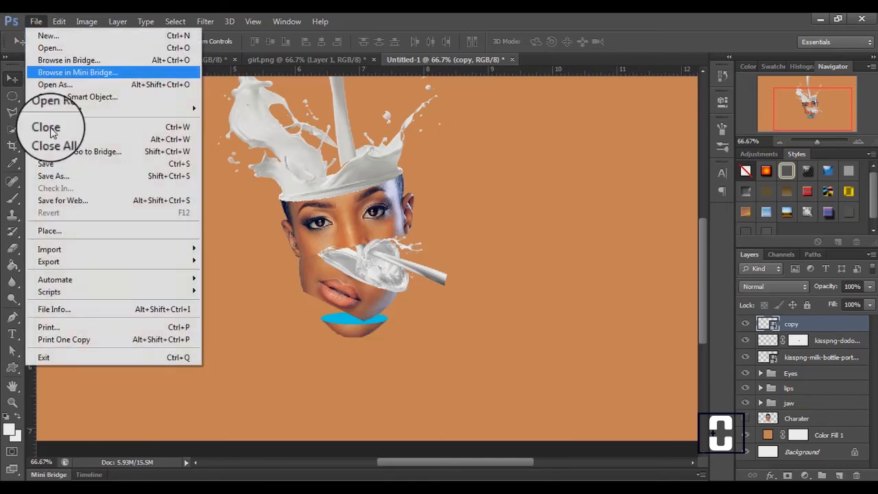
{"action": "left_click", "coordinate": [67, 226]}
{"action": "left_click", "coordinate": [486, 109]}
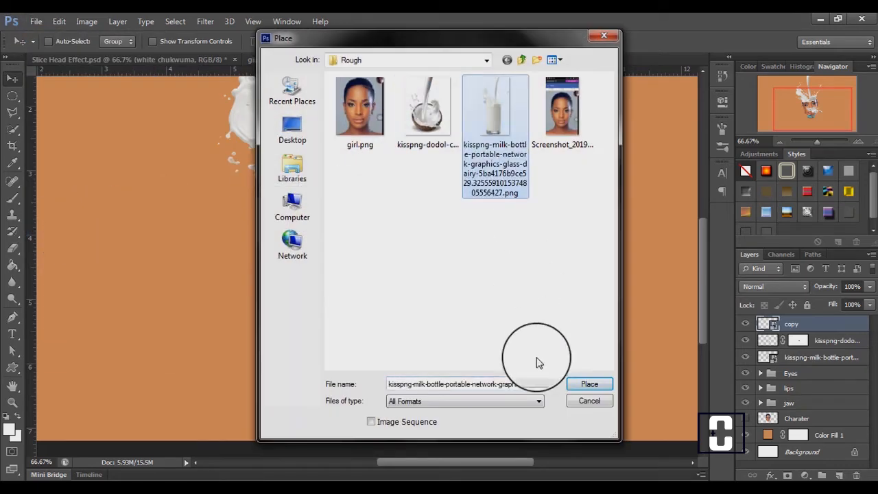
{"action": "left_click", "coordinate": [582, 384]}
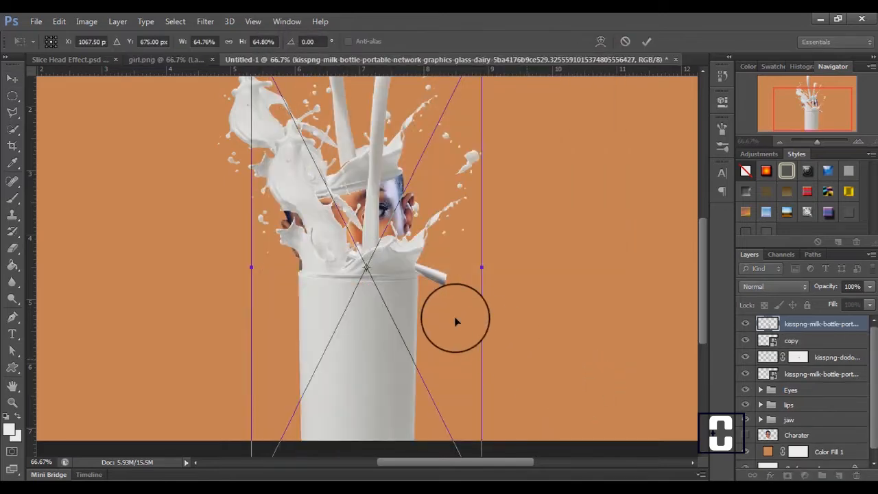
Scale the placed milk glass down to a small glass and position it beside the face, under the end of the milk stream.
{"action": "left_click_drag", "start_coordinate": [454, 315], "coordinate": [512, 249]}
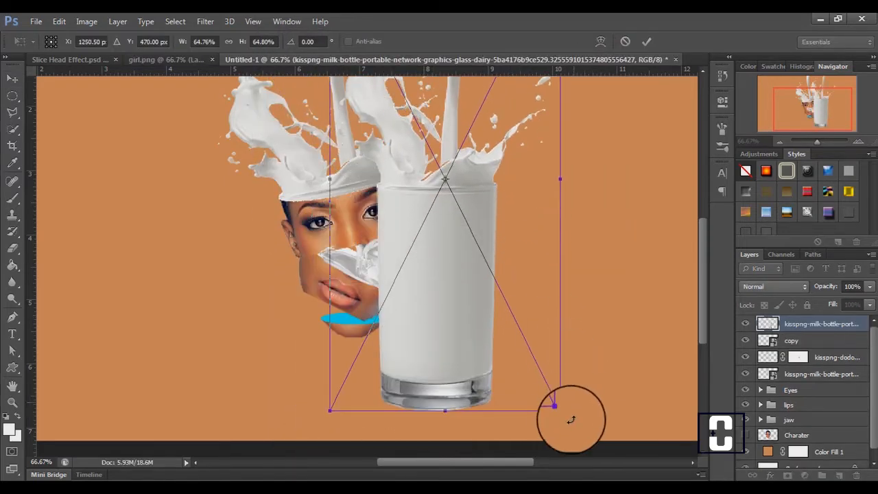
{"action": "left_click_drag", "start_coordinate": [561, 410], "coordinate": [452, 312]}
{"action": "double_click", "coordinate": [461, 319]}
{"action": "key", "text": "ctrl+t"}
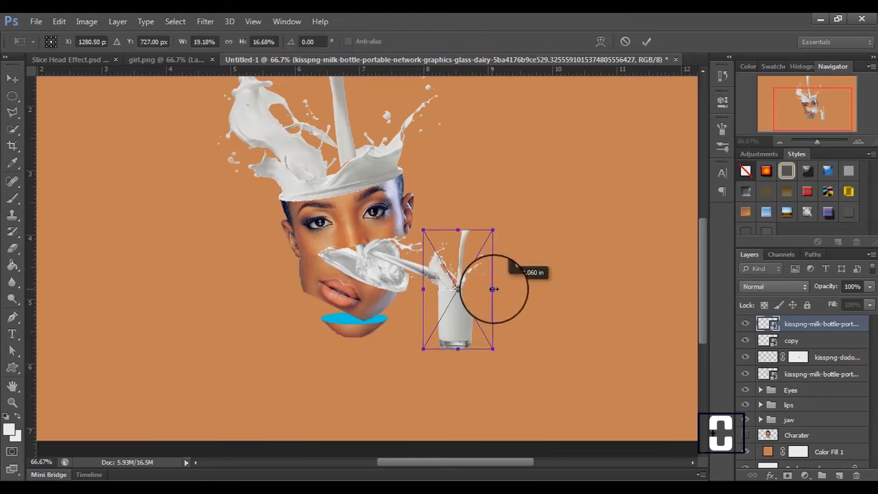
{"action": "left_click_drag", "start_coordinate": [485, 337], "coordinate": [446, 318]}
{"action": "key", "text": "Escape"}
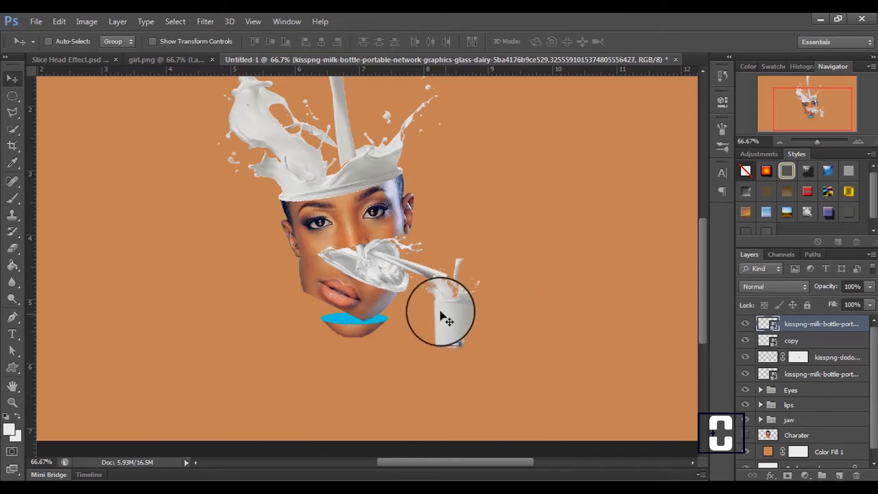
Warp the copy milk splash so its stream bends downward into the small glass, and apply the warp.
{"action": "left_click", "coordinate": [811, 340]}
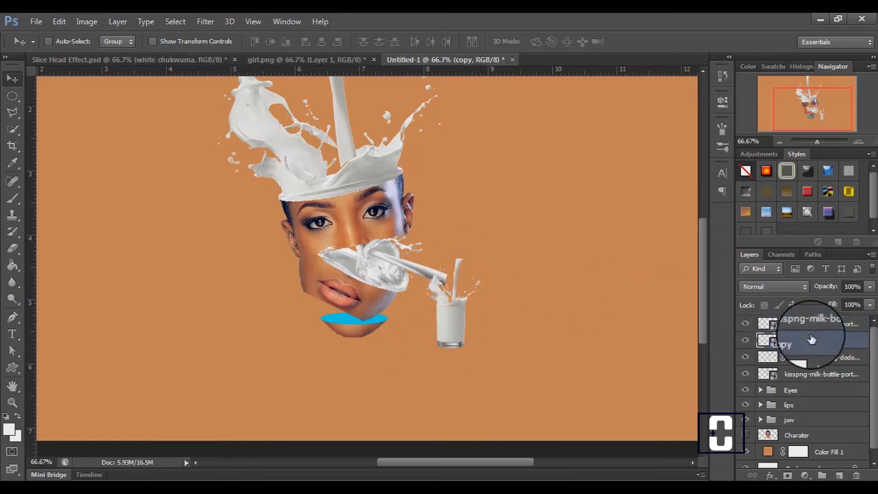
{"action": "key", "text": "ctrl+t"}
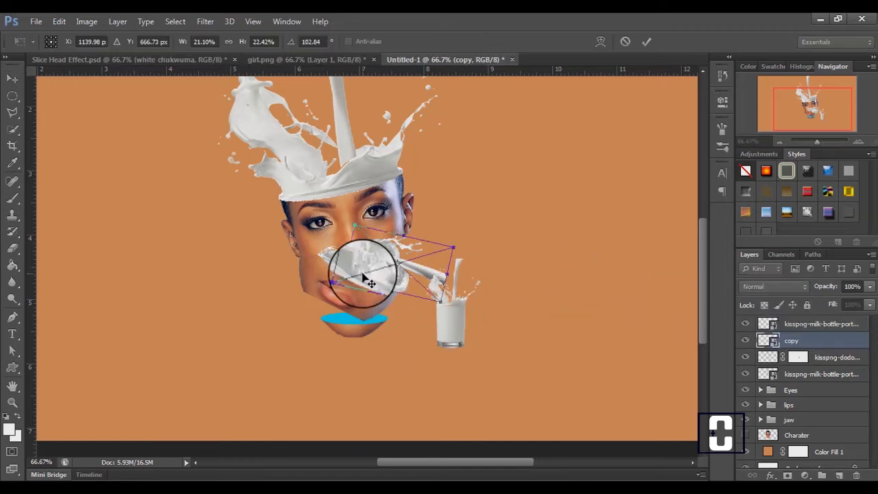
{"action": "right_click", "coordinate": [416, 253]}
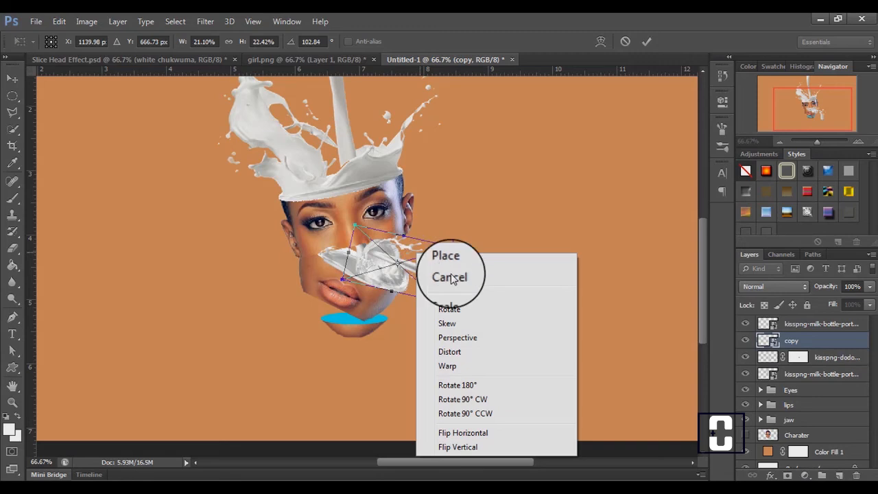
{"action": "left_click", "coordinate": [457, 365]}
{"action": "left_click_drag", "start_coordinate": [412, 264], "coordinate": [489, 226]}
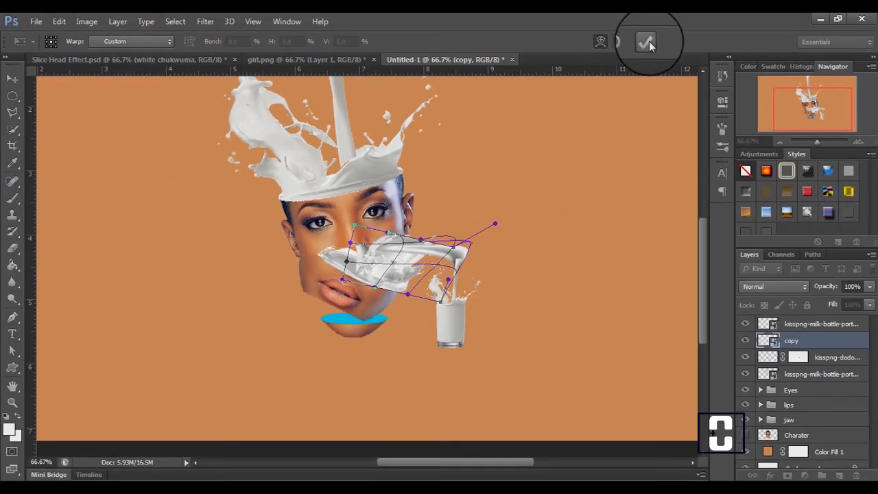
{"action": "left_click", "coordinate": [648, 39]}
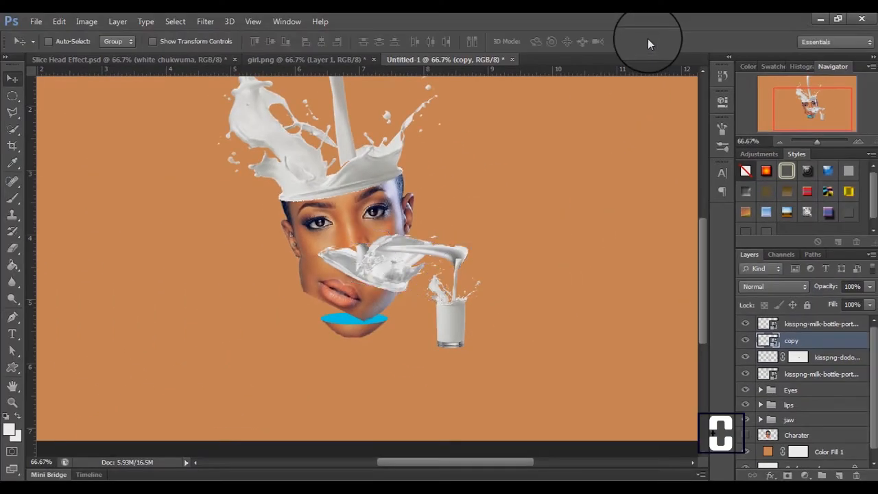
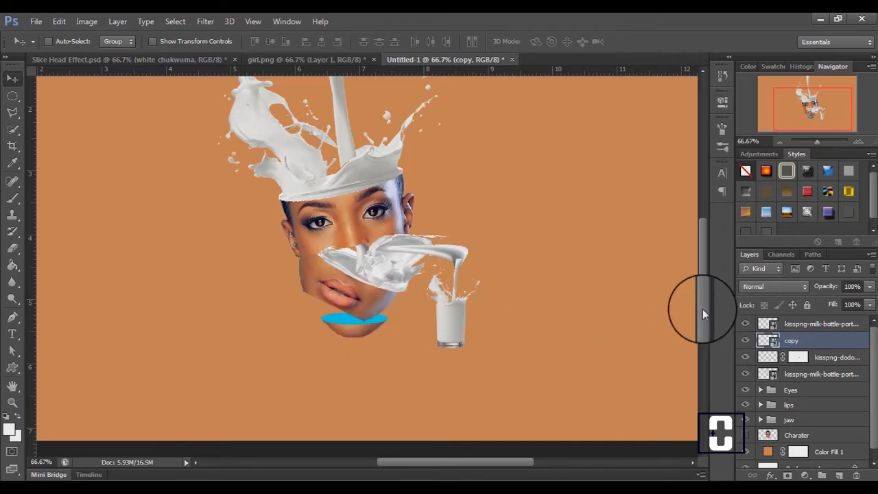
Adjust the copy milk stream again with Free Transform, apply it, and move the small glass slightly up to meet the stream.
{"action": "scroll", "coordinate": [702, 314], "scroll_direction": "up", "scroll_amount": 3}
{"action": "scroll", "coordinate": [700, 288], "scroll_direction": "down", "scroll_amount": 3}
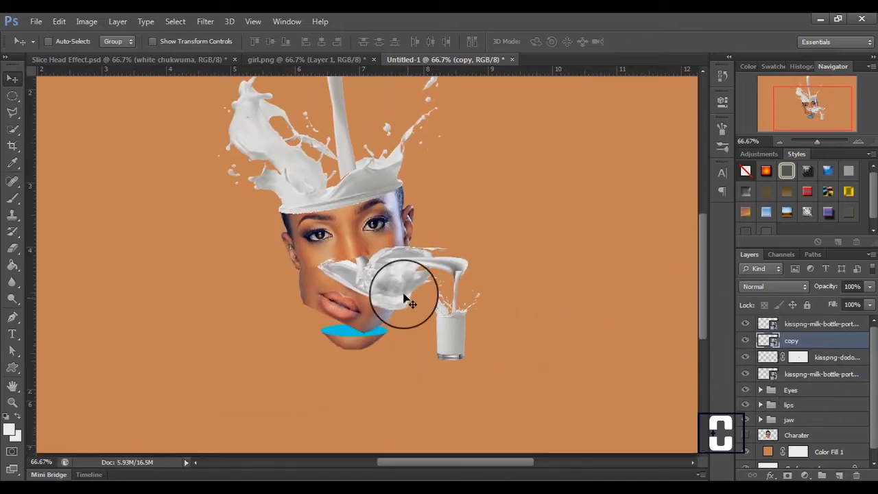
{"action": "key", "text": "ctrl+t"}
{"action": "left_click_drag", "start_coordinate": [489, 208], "coordinate": [462, 201]}
{"action": "left_click", "coordinate": [646, 41]}
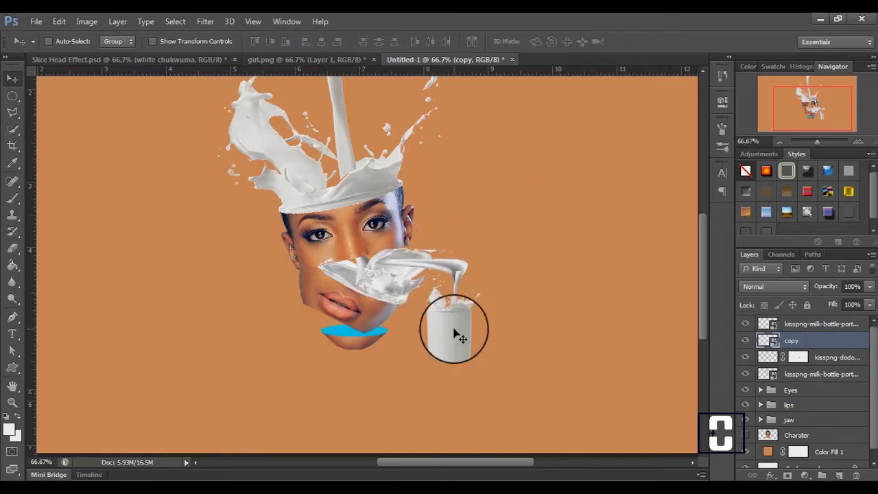
{"action": "left_click", "coordinate": [785, 323]}
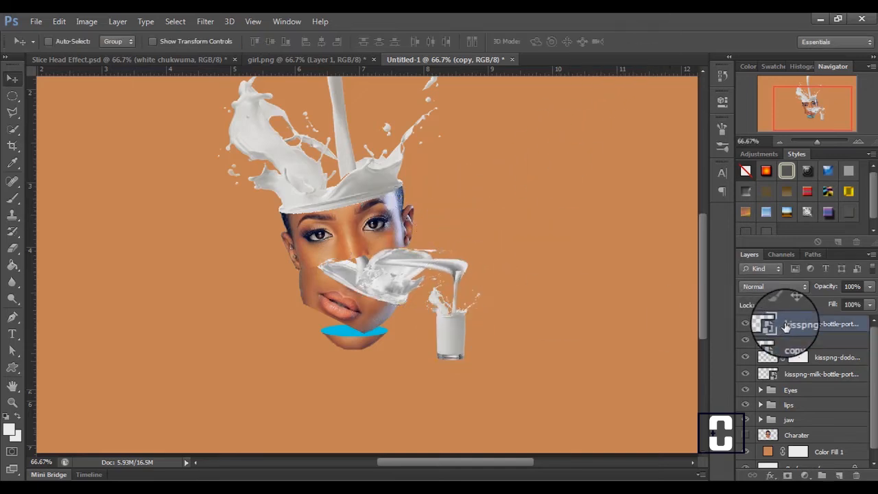
Add a new layer directly above the hidden Charater layer.
{"action": "left_click", "coordinate": [823, 420]}
{"action": "left_click", "coordinate": [823, 435]}
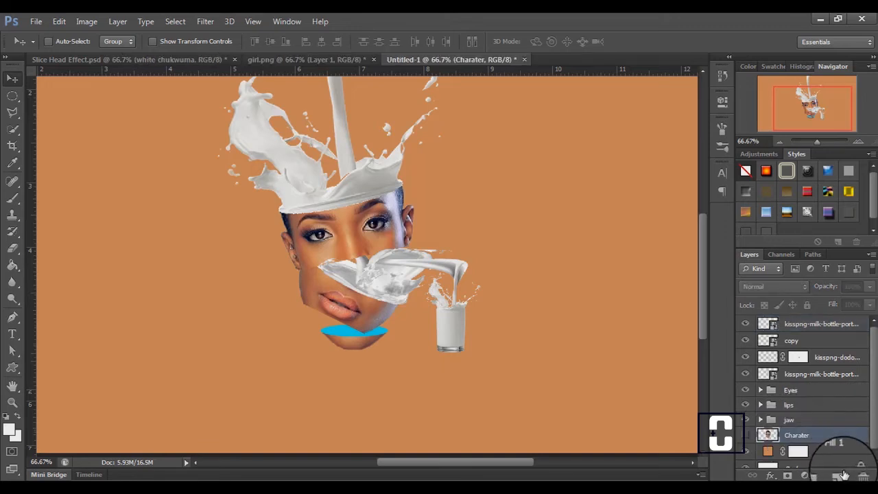
{"action": "left_click", "coordinate": [839, 474]}
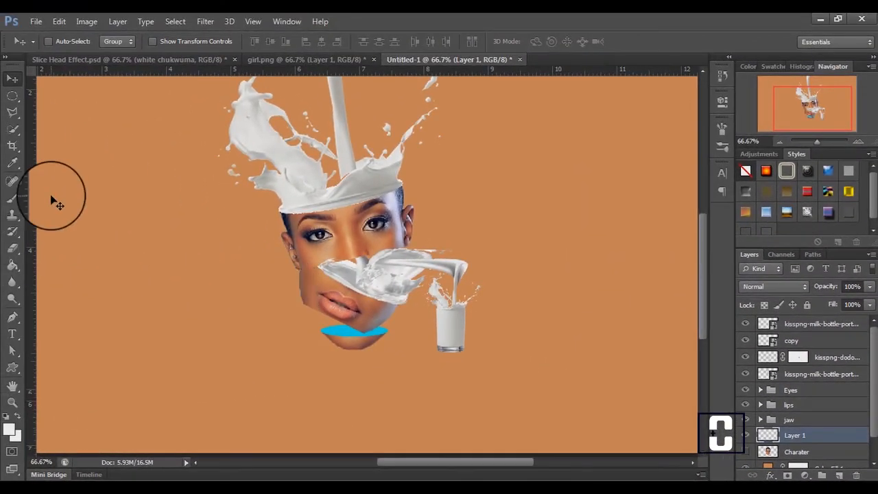
Paint a single soft black dab beside the jaw with a 45 px brush at 10% hardness.
{"action": "left_click", "coordinate": [11, 198]}
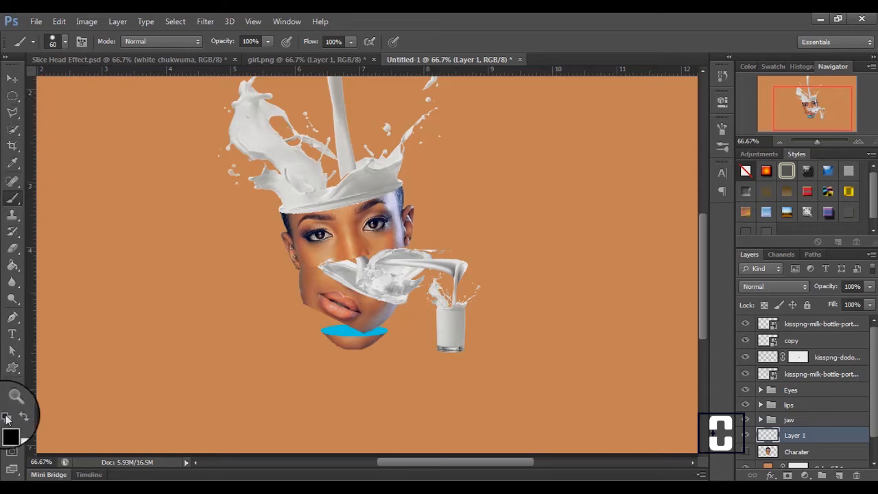
{"action": "left_click", "coordinate": [65, 43]}
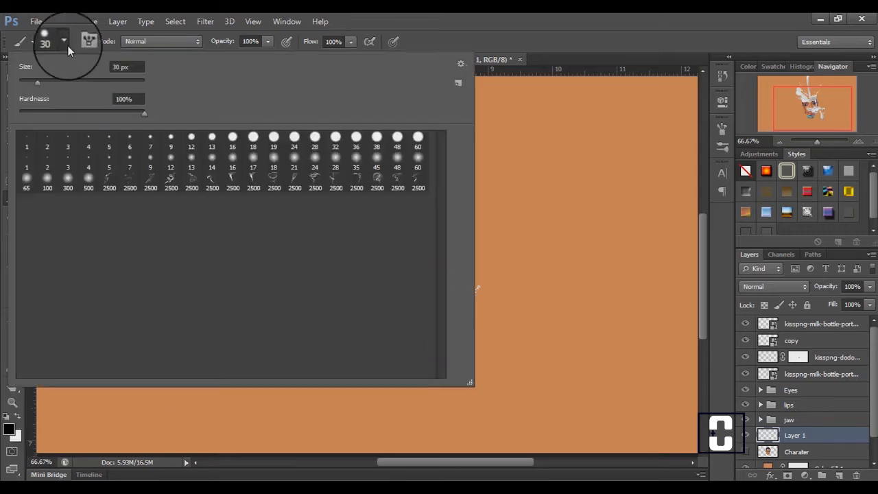
{"action": "left_click_drag", "start_coordinate": [145, 113], "coordinate": [42, 110]}
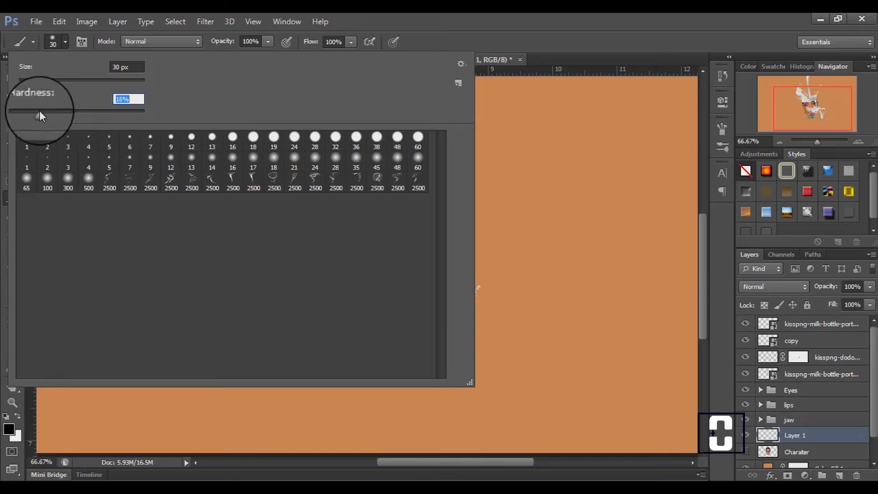
{"action": "left_click_drag", "start_coordinate": [34, 110], "coordinate": [32, 114]}
{"action": "left_click", "coordinate": [57, 41]}
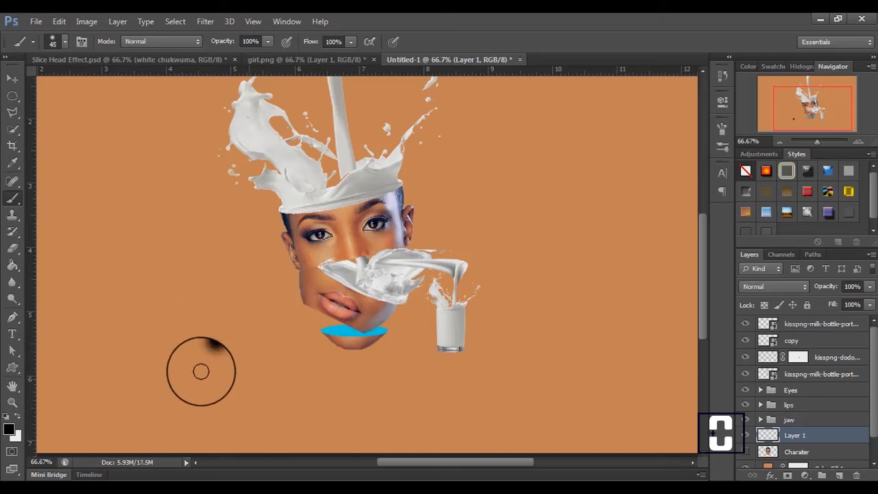
Move the black dab onto the edge of the blue jaw cut surface and put its layer inside the lips group.
{"action": "left_click", "coordinate": [12, 79]}
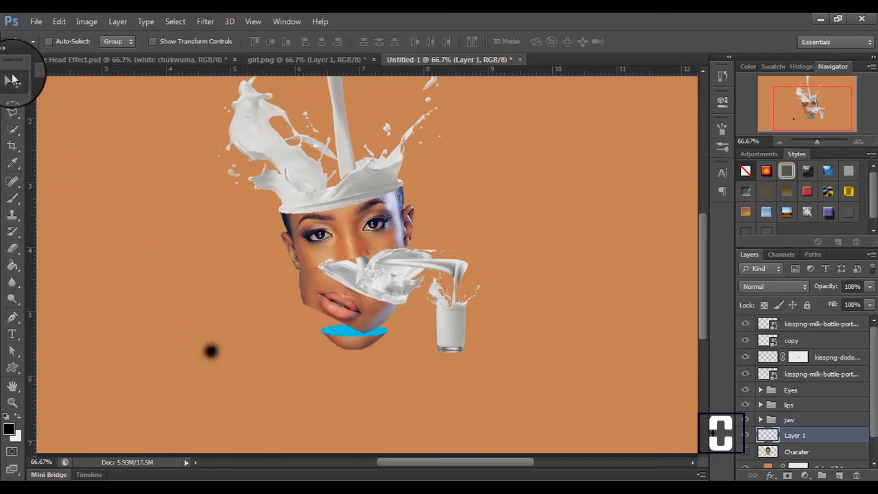
{"action": "left_click_drag", "start_coordinate": [206, 356], "coordinate": [317, 337]}
{"action": "left_click_drag", "start_coordinate": [792, 436], "coordinate": [784, 403]}
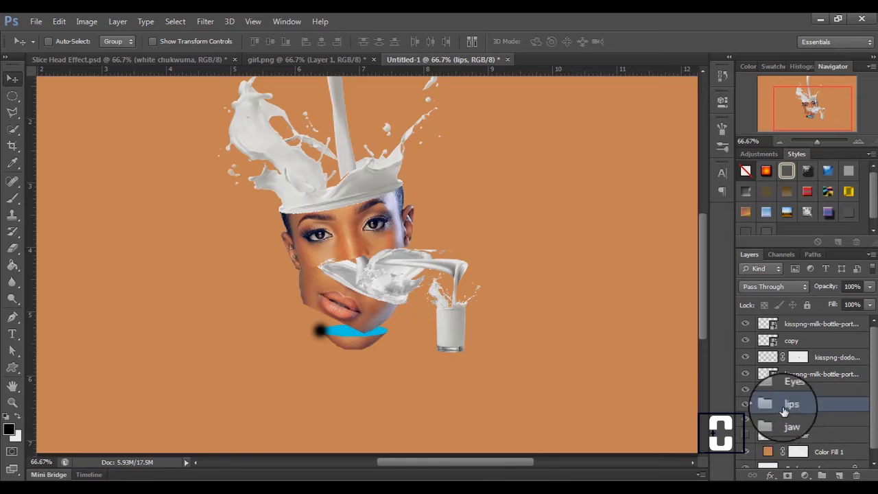
{"action": "left_click_drag", "start_coordinate": [347, 335], "coordinate": [356, 336]}
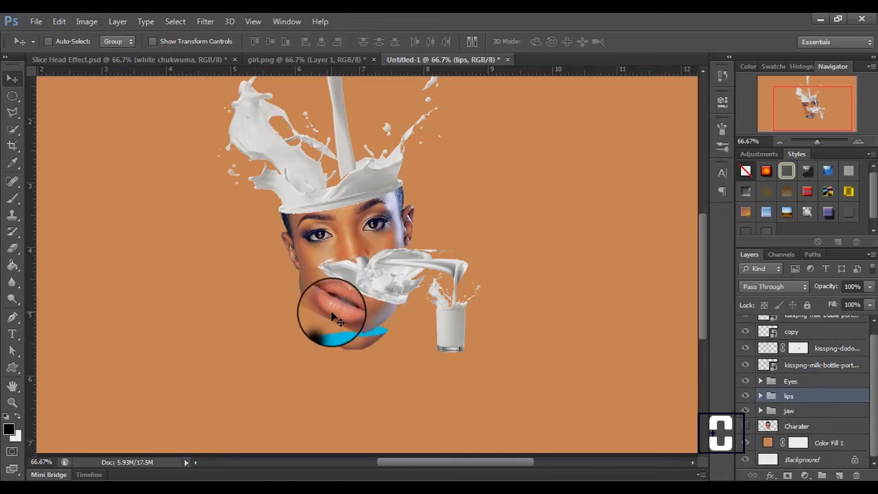
{"action": "mouse_move", "coordinate": [335, 317]}
{"action": "left_mouse_down"}
{"action": "mouse_move", "coordinate": [333, 309]}
{"action": "mouse_move", "coordinate": [328, 327]}
{"action": "mouse_move", "coordinate": [375, 319]}
{"action": "mouse_move", "coordinate": [368, 324]}
{"action": "left_mouse_up"}
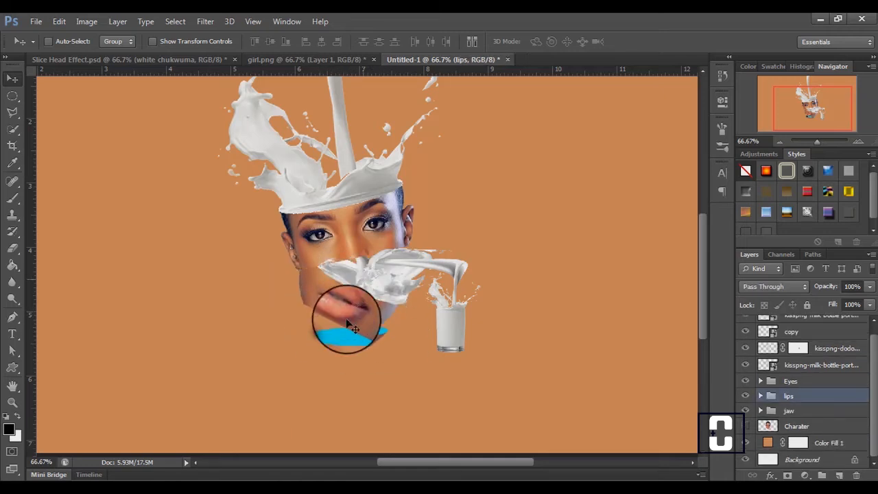
Stretch the dab on Layer 1 in the lips group with Free Transform to about 325% width and 38% height, centred on the blue cut surface.
{"action": "left_click", "coordinate": [759, 394]}
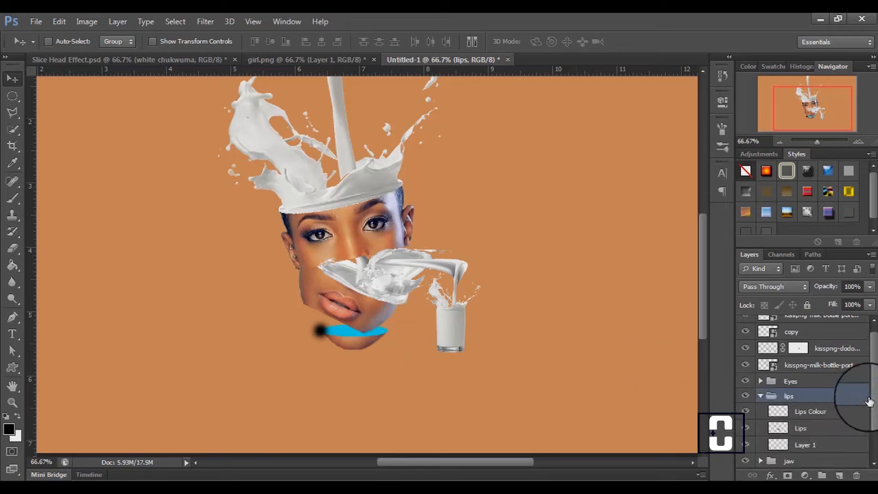
{"action": "scroll", "coordinate": [868, 401], "scroll_direction": "down", "scroll_amount": 2}
{"action": "left_click", "coordinate": [819, 419]}
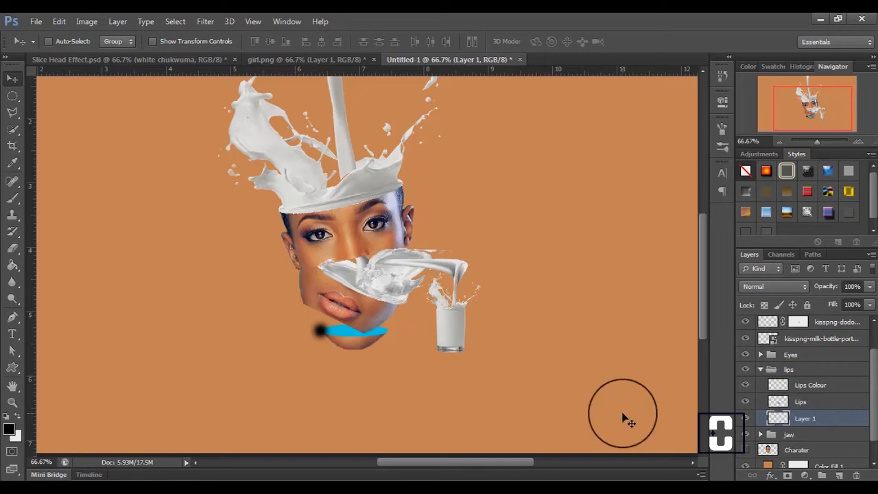
{"action": "key", "text": "ctrl+t"}
{"action": "left_click_drag", "start_coordinate": [336, 332], "coordinate": [372, 334]}
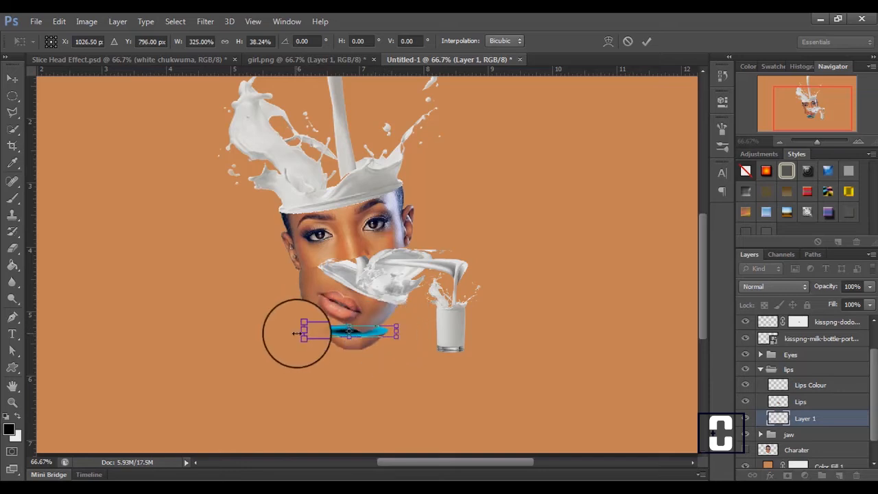
{"action": "key", "text": "Return"}
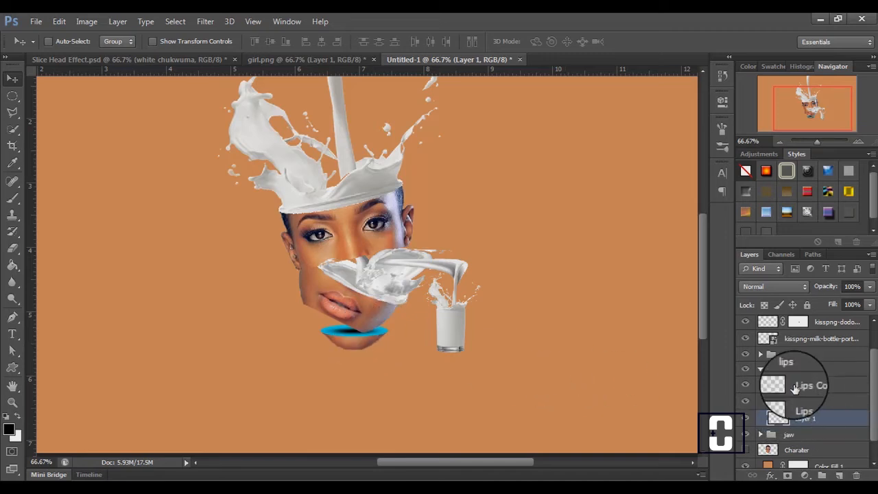
Recolour the blue cut surface on the jaw group's Jaw Colour layer to off-white with the Paint Bucket.
{"action": "left_click", "coordinate": [761, 371]}
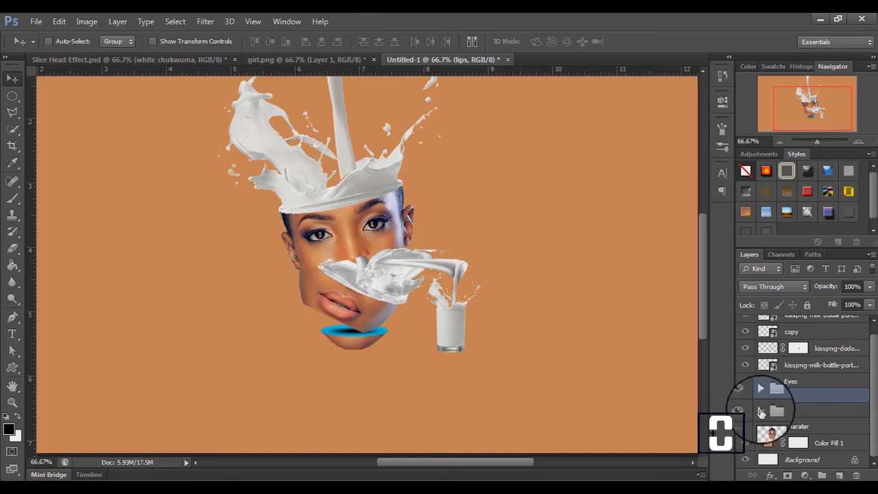
{"action": "left_click", "coordinate": [760, 409]}
{"action": "left_click", "coordinate": [803, 423]}
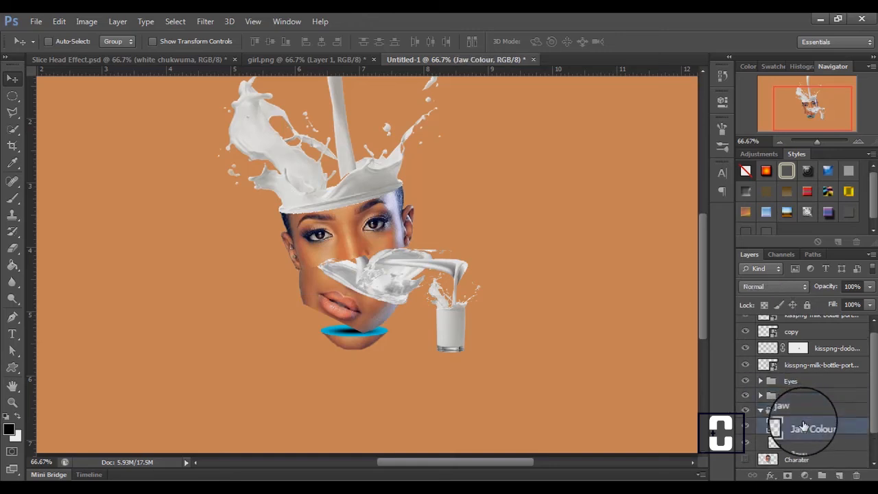
{"action": "left_click", "coordinate": [14, 266]}
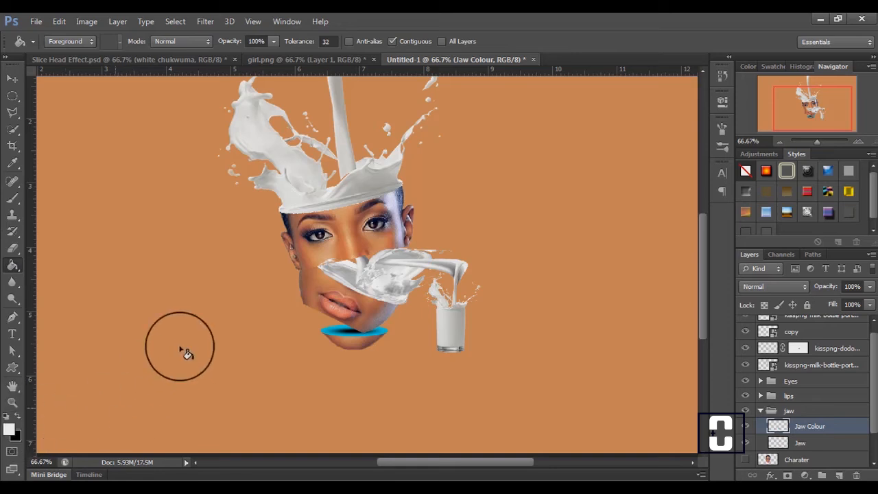
{"action": "left_click", "coordinate": [352, 337]}
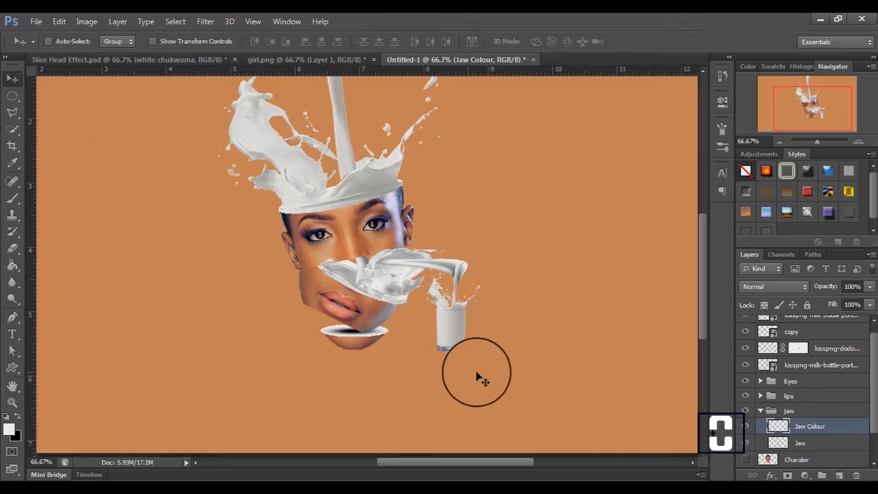
{"action": "left_click", "coordinate": [761, 410]}
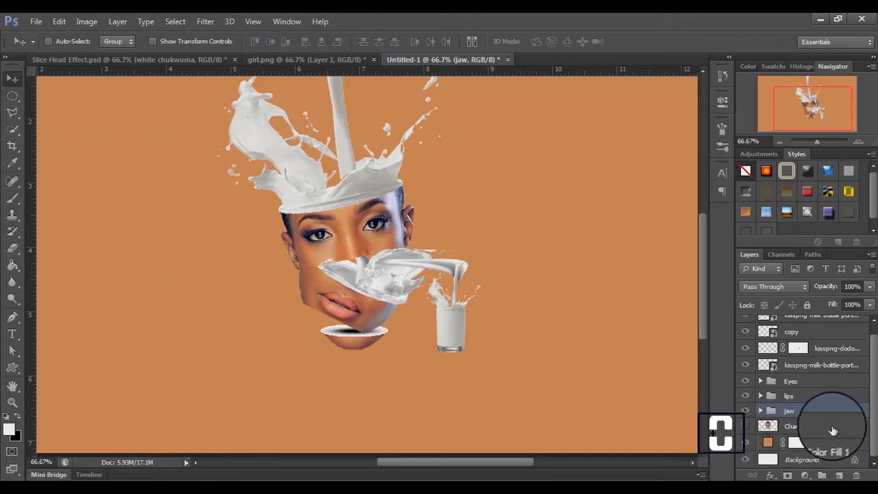
Add a new layer above the Charater layer and paint one soft black 54 px dab on it, below and beside the face.
{"action": "left_click", "coordinate": [830, 426]}
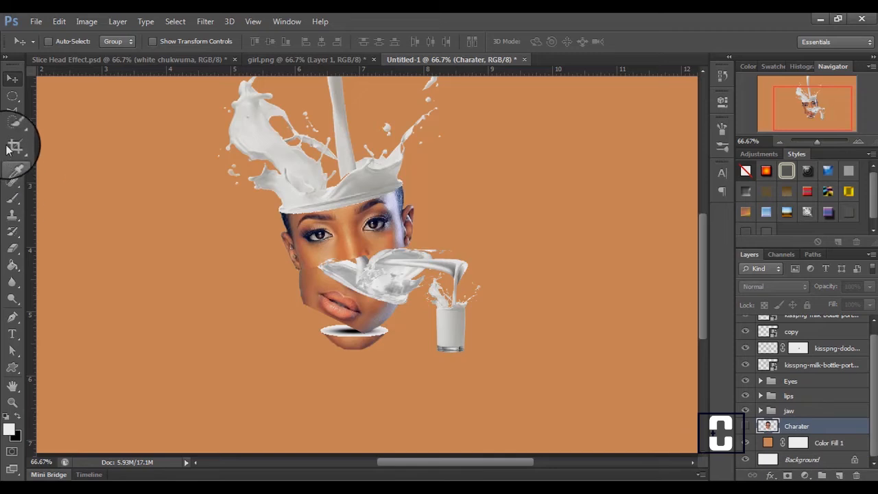
{"action": "left_click", "coordinate": [12, 202]}
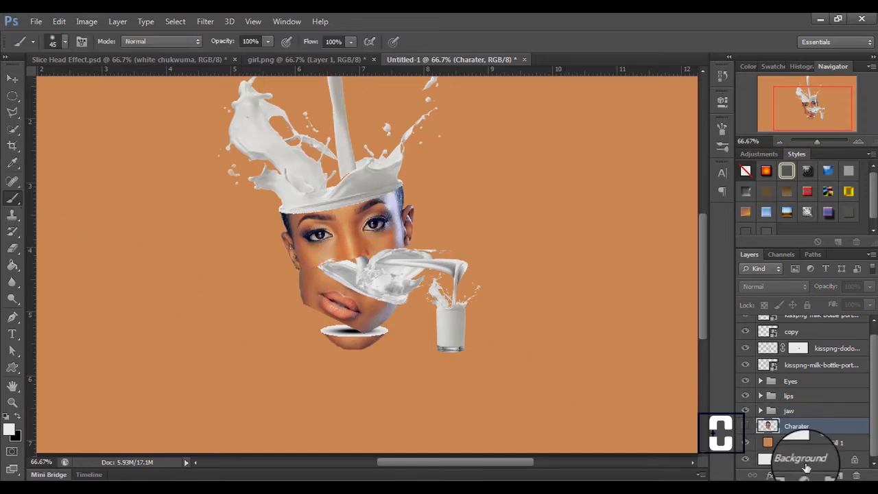
{"action": "left_click", "coordinate": [842, 477]}
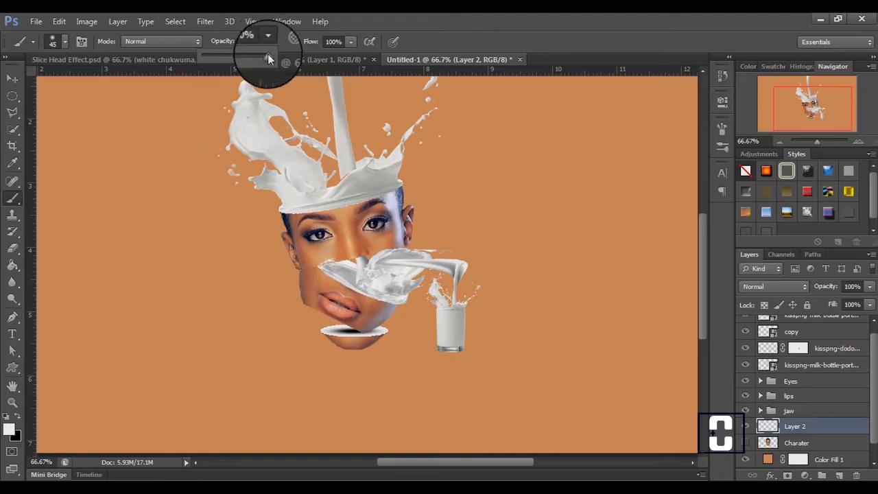
{"action": "left_click", "coordinate": [66, 47]}
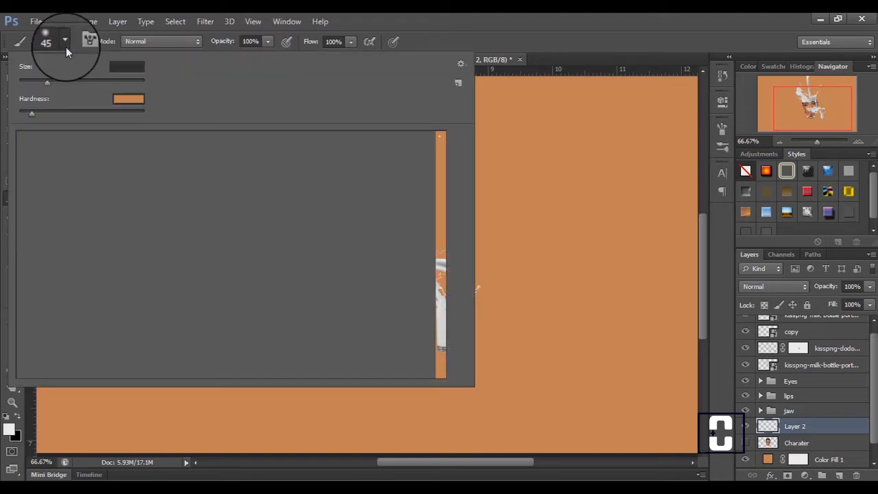
{"action": "left_click_drag", "start_coordinate": [44, 83], "coordinate": [52, 71]}
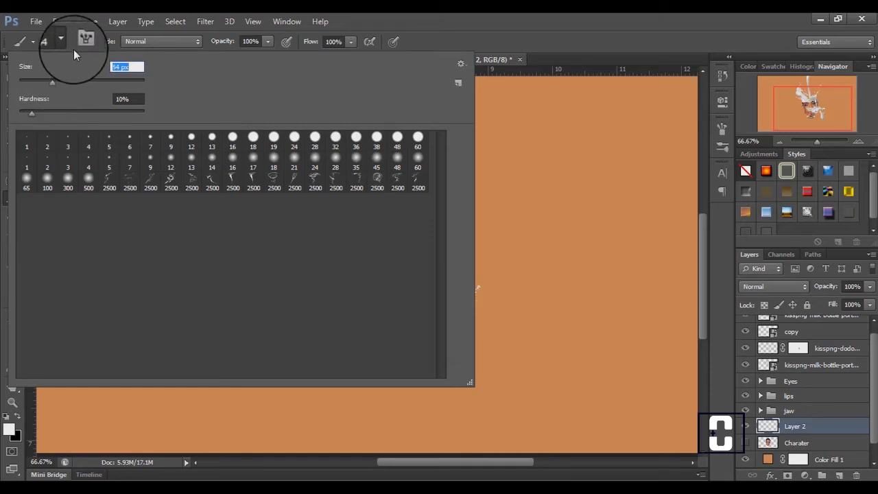
{"action": "left_click", "coordinate": [67, 42]}
{"action": "left_click", "coordinate": [213, 398]}
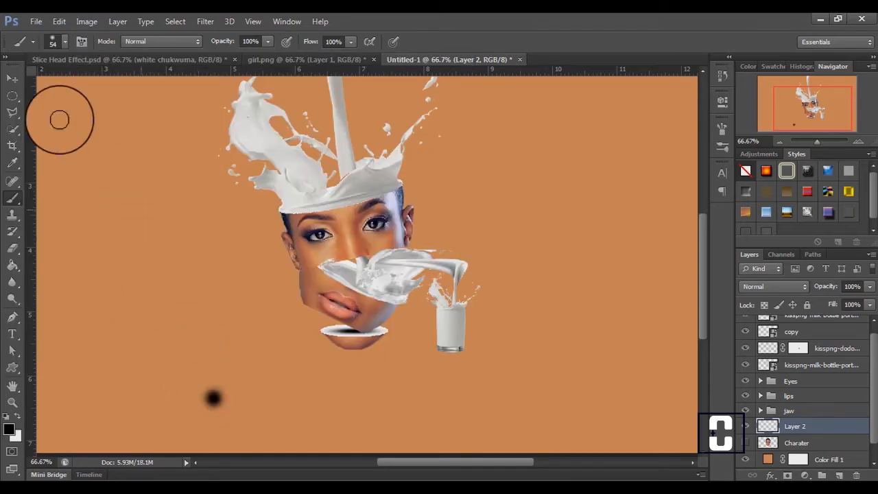
Flatten the dab into a shadow under the jaw with Free Transform at 236.14% width and 26.51% height, and name its layer Lower Shadow.
{"action": "left_click", "coordinate": [12, 77]}
{"action": "mouse_move", "coordinate": [212, 402]}
{"action": "left_mouse_down"}
{"action": "mouse_move", "coordinate": [343, 381]}
{"action": "mouse_move", "coordinate": [354, 364]}
{"action": "left_mouse_up"}
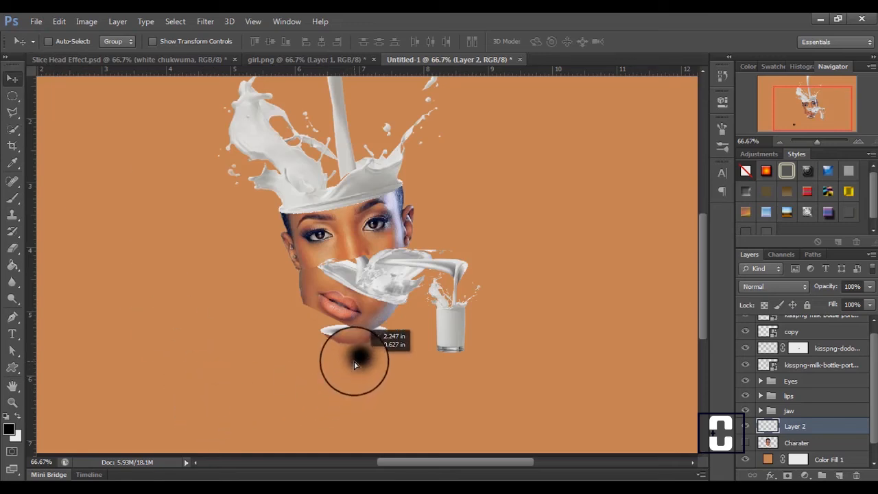
{"action": "key", "text": "ctrl+t"}
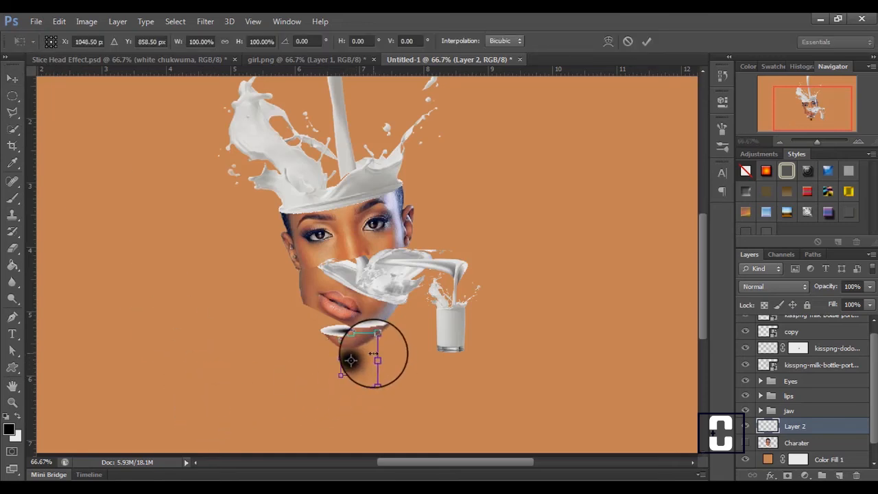
{"action": "left_click_drag", "start_coordinate": [377, 358], "coordinate": [468, 358]}
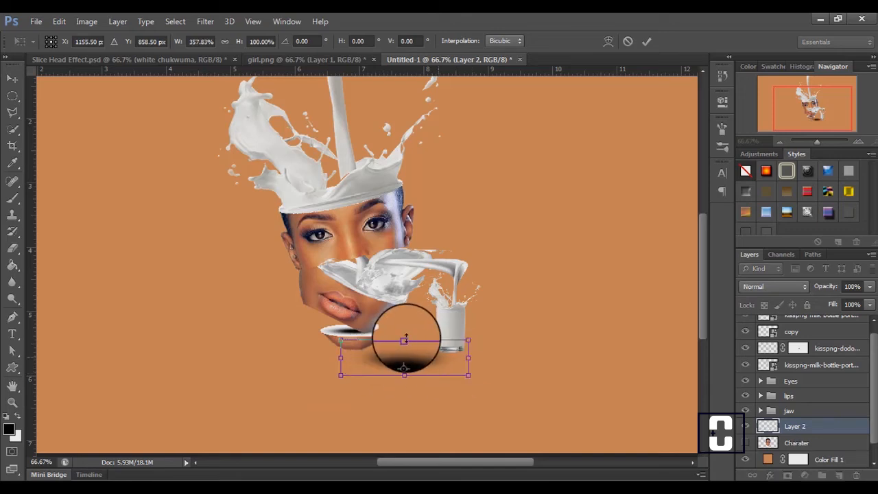
{"action": "left_click_drag", "start_coordinate": [404, 339], "coordinate": [405, 367]}
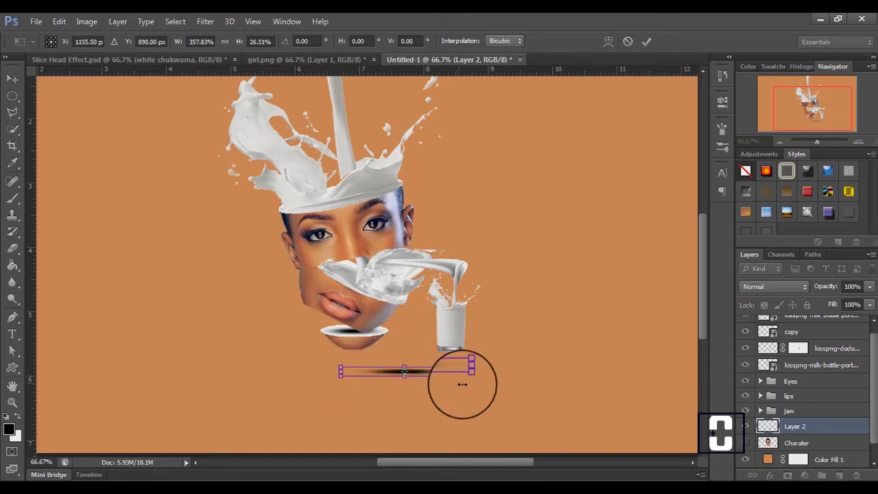
{"action": "left_click_drag", "start_coordinate": [464, 371], "coordinate": [371, 346]}
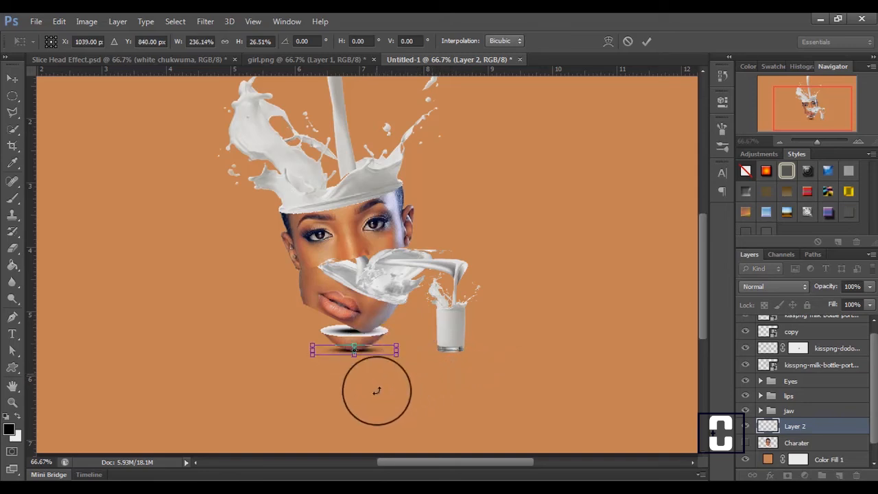
{"action": "key", "text": "Return"}
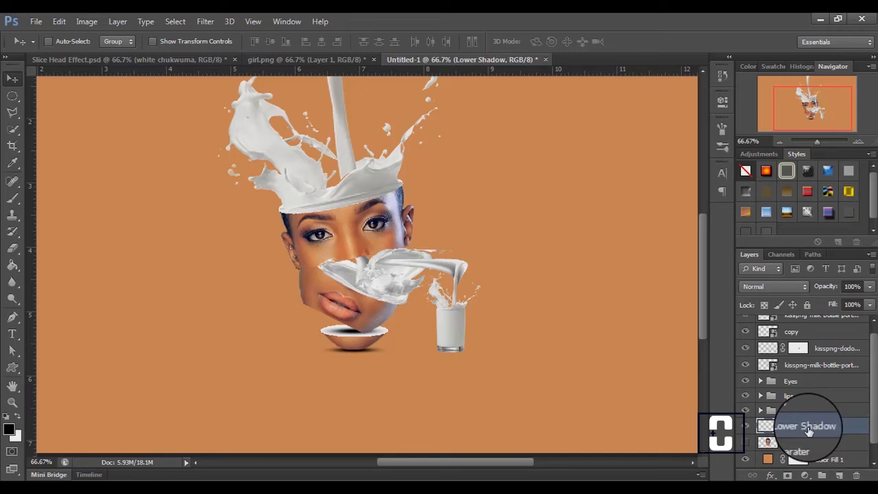
Duplicate the Lower Shadow layer as Cup Shadow and move the copy beneath the milk glass.
{"action": "key", "text": "ctrl+j"}
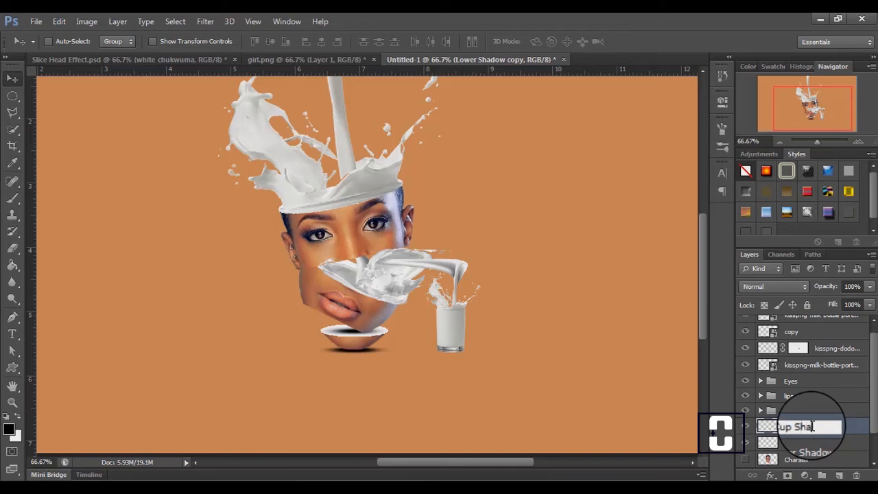
{"action": "key", "text": "Return"}
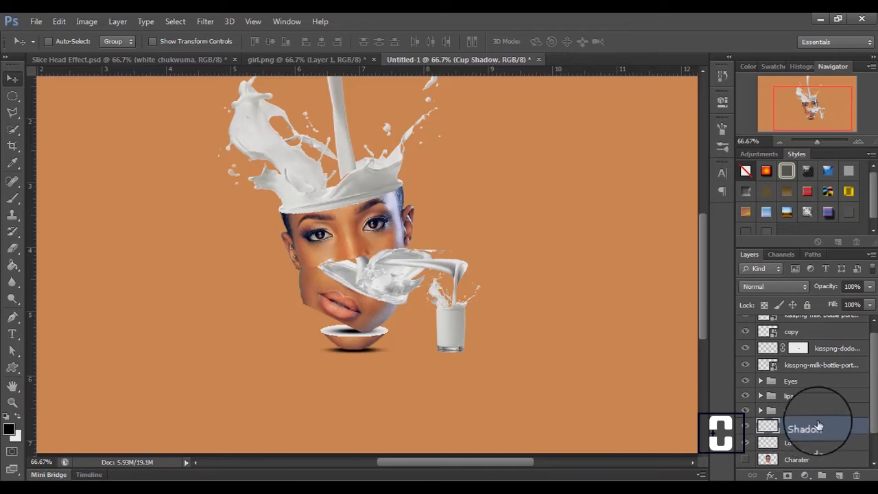
{"action": "left_click_drag", "start_coordinate": [354, 353], "coordinate": [450, 353]}
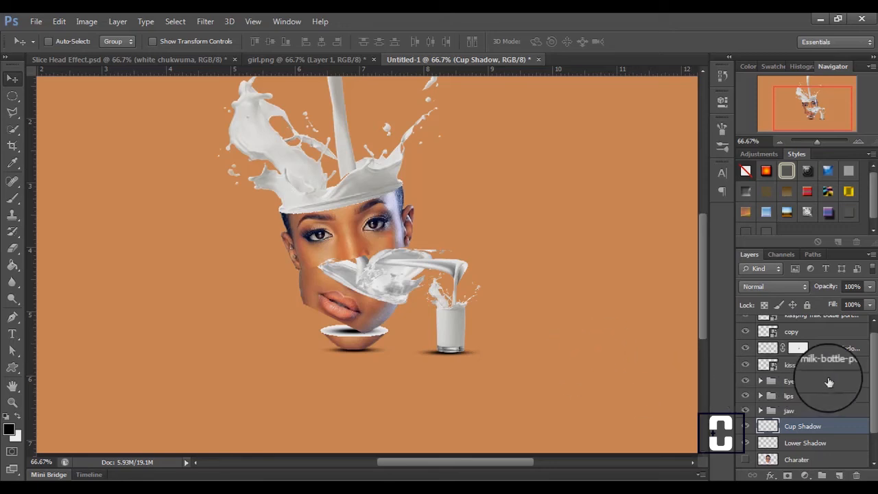
{"action": "left_click_drag", "start_coordinate": [877, 401], "coordinate": [876, 370]}
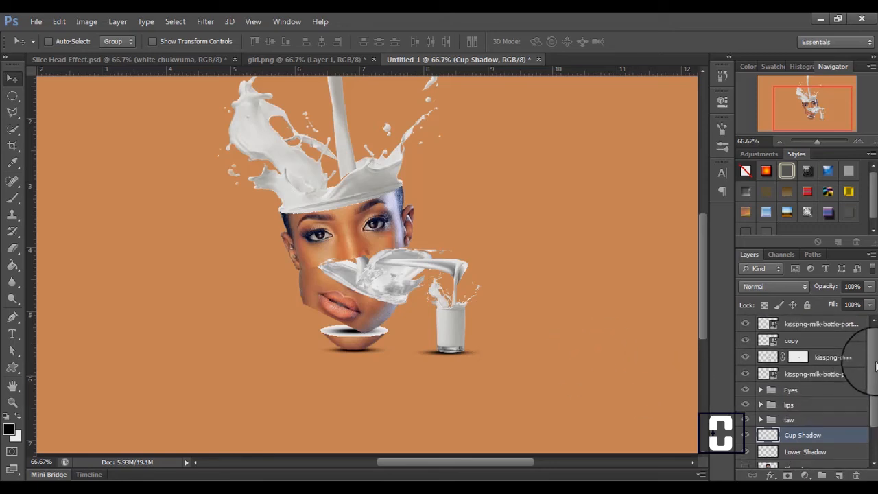
Scale the copy layer's milk splash to 21.26% width and 21.87% height and warp its pouring end outward above the glass.
{"action": "left_click", "coordinate": [789, 340]}
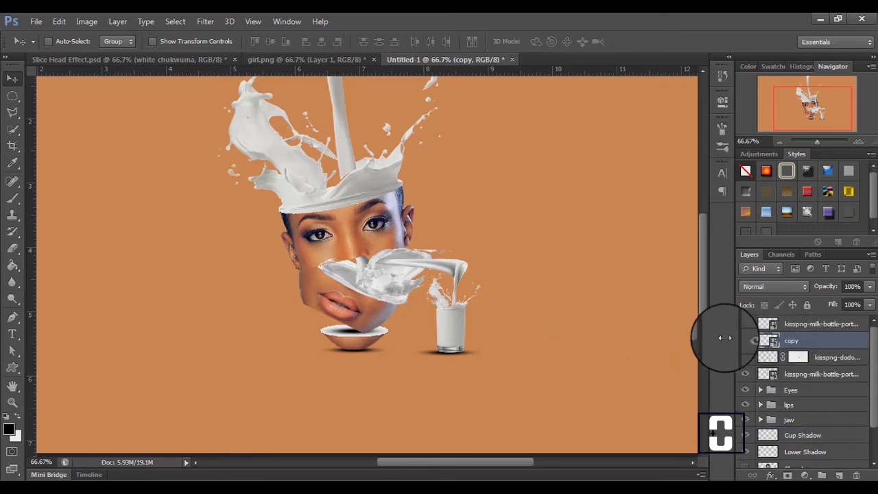
{"action": "key", "text": "ctrl+t"}
{"action": "left_click_drag", "start_coordinate": [467, 184], "coordinate": [460, 199]}
{"action": "left_click_drag", "start_coordinate": [547, 272], "coordinate": [539, 275]}
{"action": "right_click", "coordinate": [455, 275]}
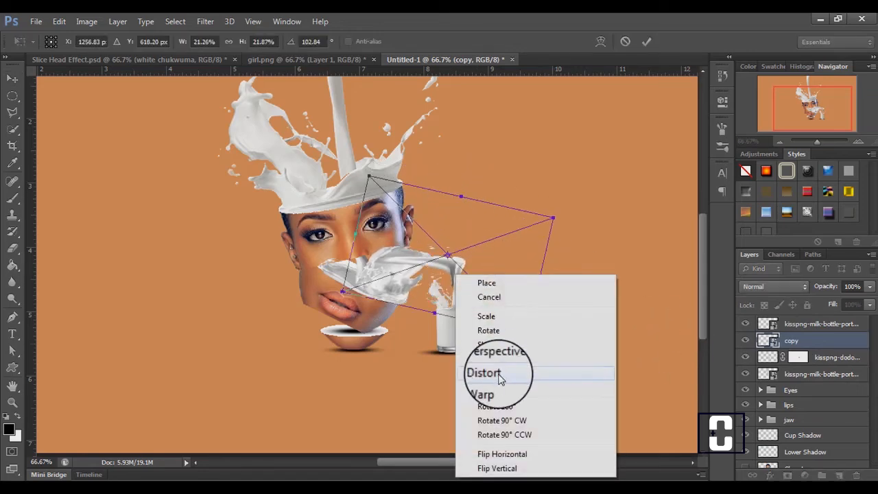
{"action": "left_click", "coordinate": [501, 388]}
{"action": "mouse_move", "coordinate": [471, 254]}
{"action": "left_mouse_down"}
{"action": "mouse_move", "coordinate": [465, 245]}
{"action": "mouse_move", "coordinate": [483, 264]}
{"action": "mouse_move", "coordinate": [479, 257]}
{"action": "left_mouse_up"}
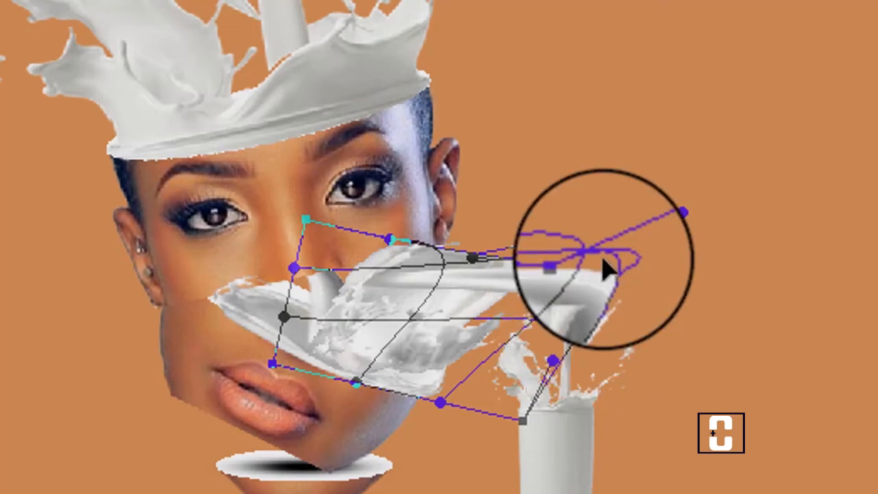
{"action": "left_click_drag", "start_coordinate": [607, 271], "coordinate": [709, 204]}
Warp the copy layer's splash so its upper edge lifts and its spout arcs down over the glass, and apply the transform.
{"action": "right_click", "coordinate": [487, 278]}
{"action": "left_click", "coordinate": [533, 389]}
{"action": "left_click_drag", "start_coordinate": [427, 245], "coordinate": [462, 197]}
{"action": "left_click_drag", "start_coordinate": [419, 265], "coordinate": [421, 273]}
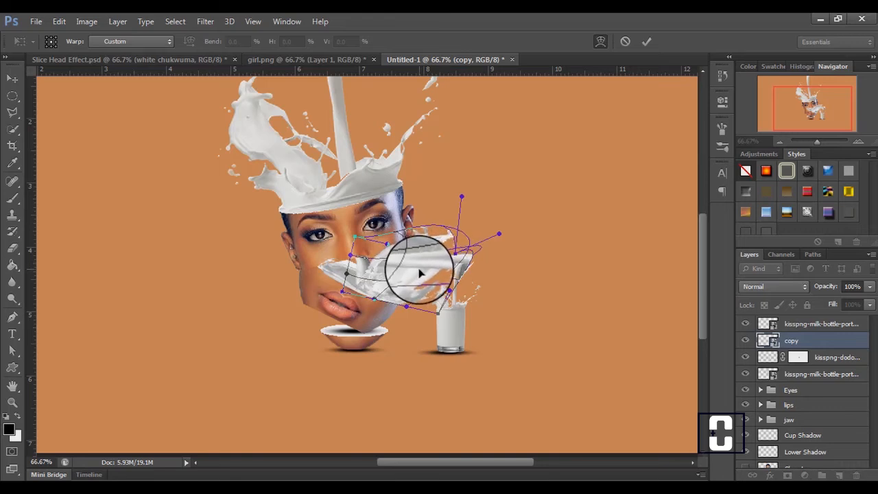
{"action": "left_click_drag", "start_coordinate": [420, 273], "coordinate": [436, 231]}
{"action": "left_click_drag", "start_coordinate": [464, 189], "coordinate": [477, 187]}
{"action": "left_click_drag", "start_coordinate": [450, 294], "coordinate": [471, 253]}
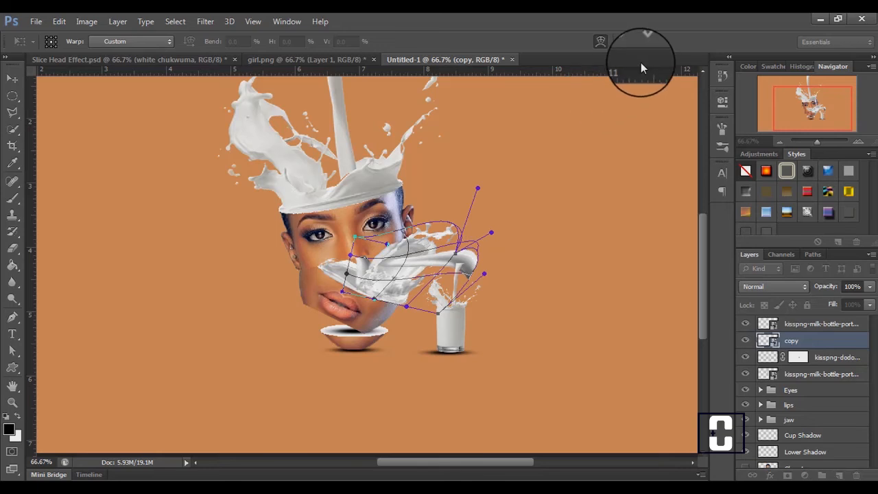
{"action": "left_click", "coordinate": [648, 42]}
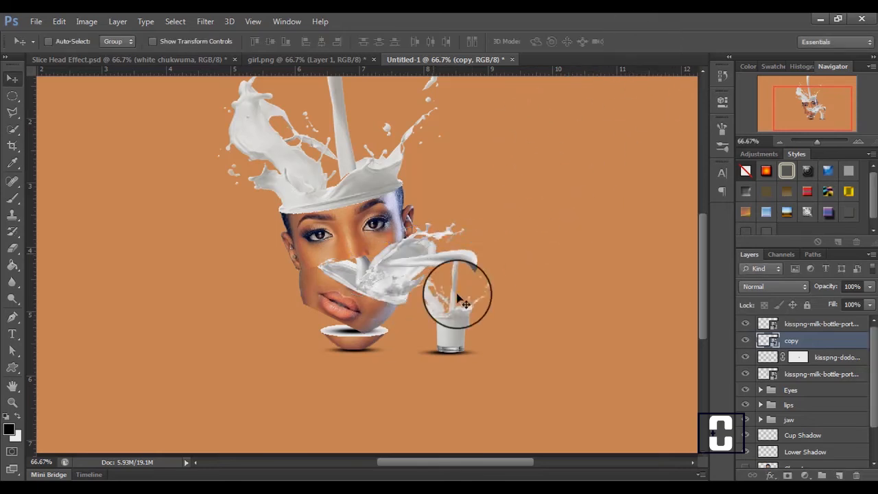
Shift the milk glass and its Cup Shadow layer slightly right, beneath the curved spout.
{"action": "left_click_drag", "start_coordinate": [443, 327], "coordinate": [474, 322]}
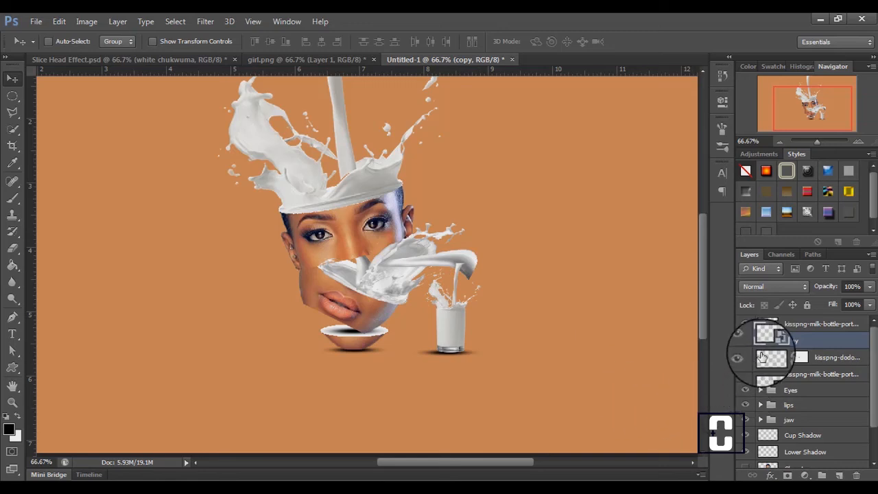
{"action": "left_click", "coordinate": [796, 324]}
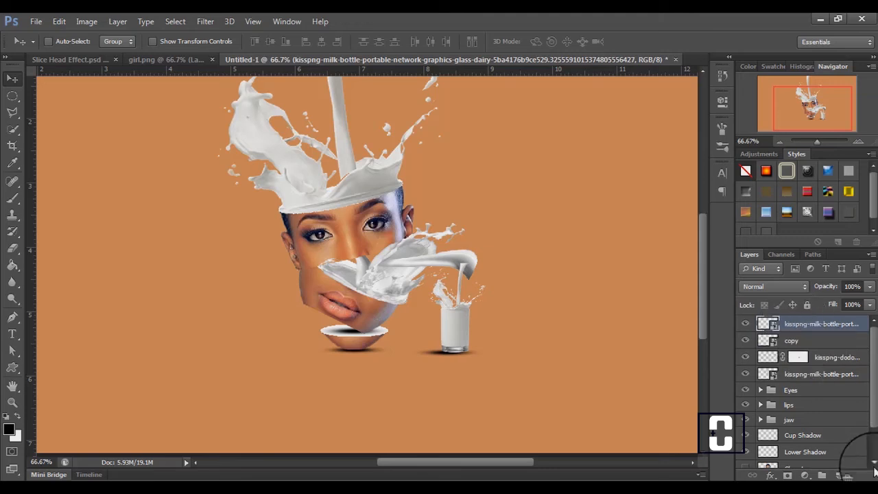
{"action": "left_click", "coordinate": [816, 433]}
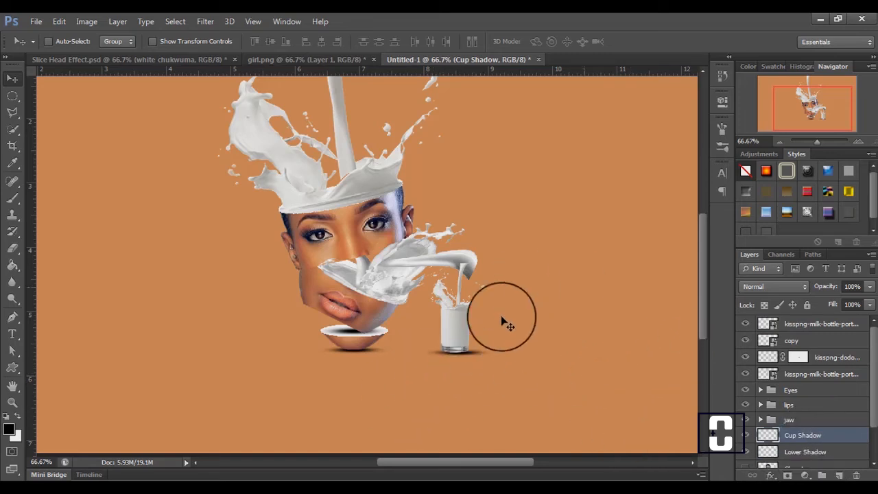
Rasterize the topmost milk glass layer and open it in the Liquify filter.
{"action": "left_click", "coordinate": [794, 326]}
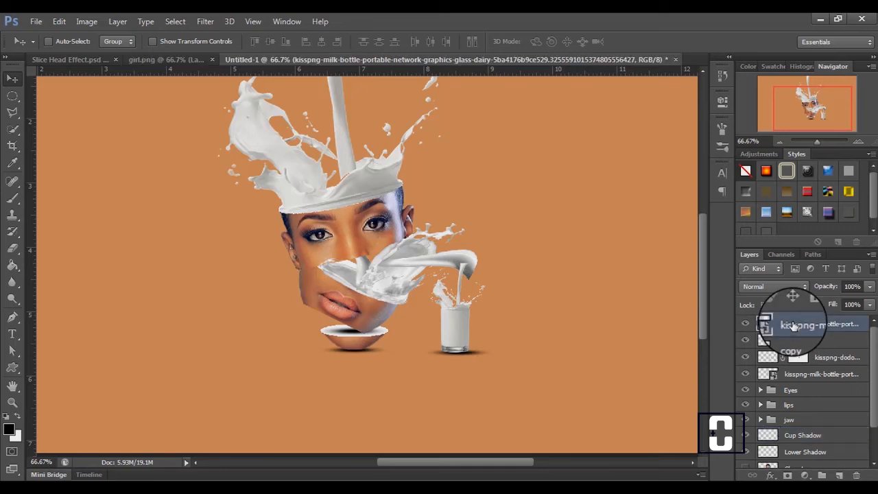
{"action": "right_click", "coordinate": [794, 326]}
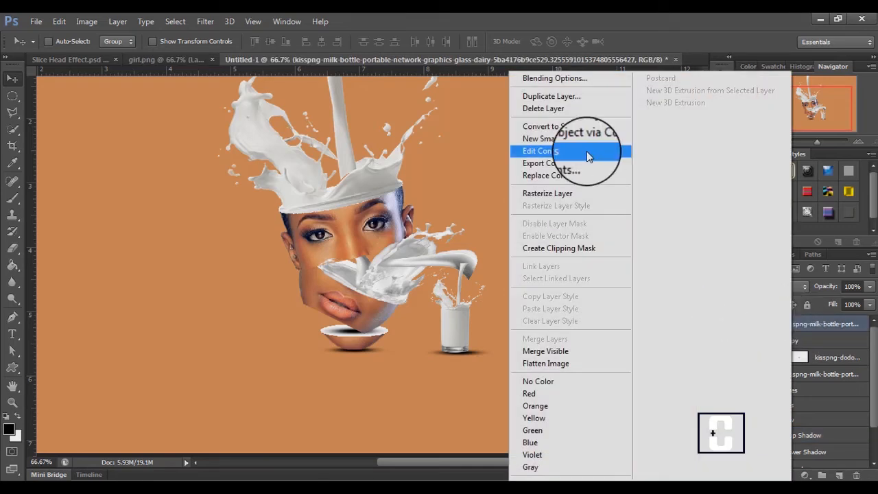
{"action": "left_click", "coordinate": [573, 192]}
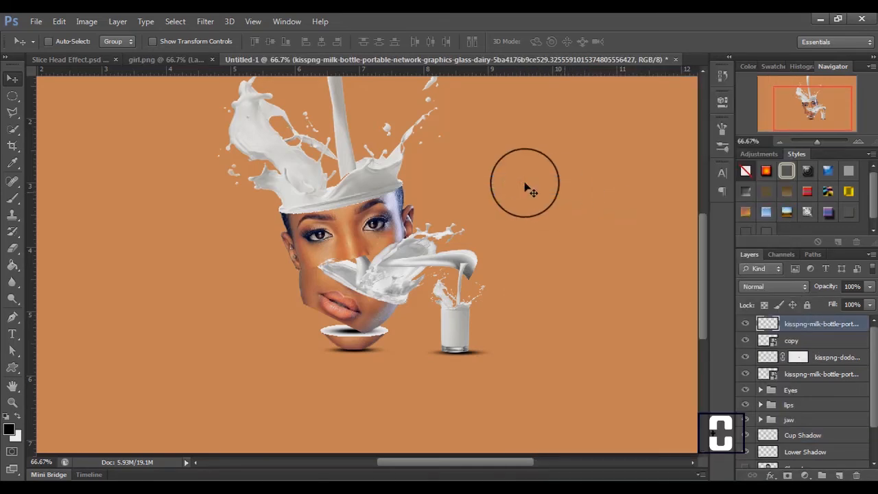
{"action": "left_click", "coordinate": [205, 21]}
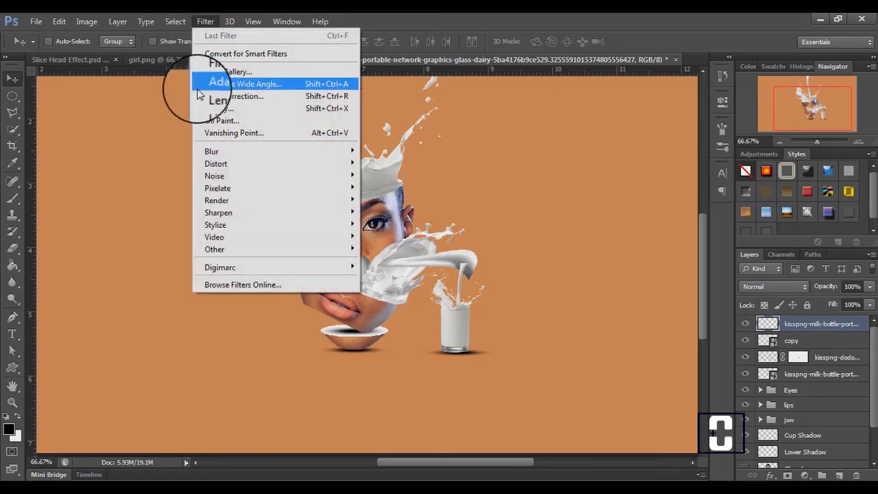
{"action": "left_click", "coordinate": [218, 109]}
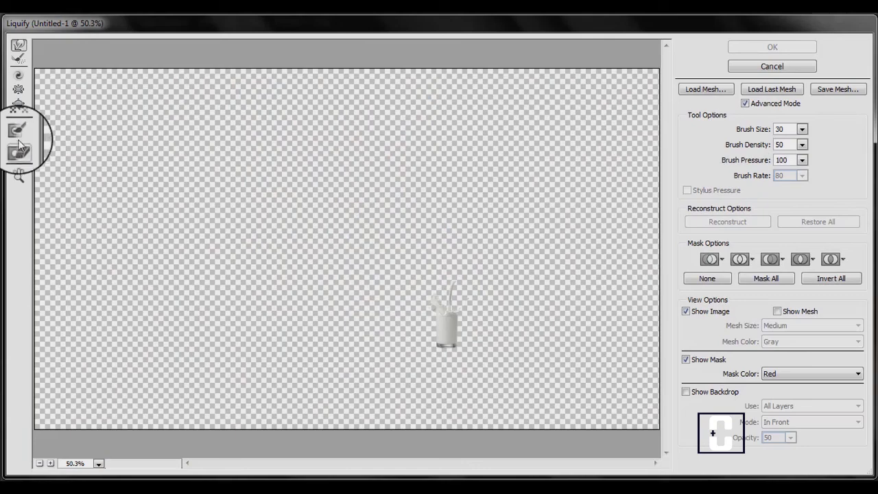
Paint a size 30 freeze mask over the glass and its splashes, leaving only the pouring milk stream unmasked.
{"action": "left_click", "coordinate": [51, 463]}
{"action": "left_click", "coordinate": [51, 463]}
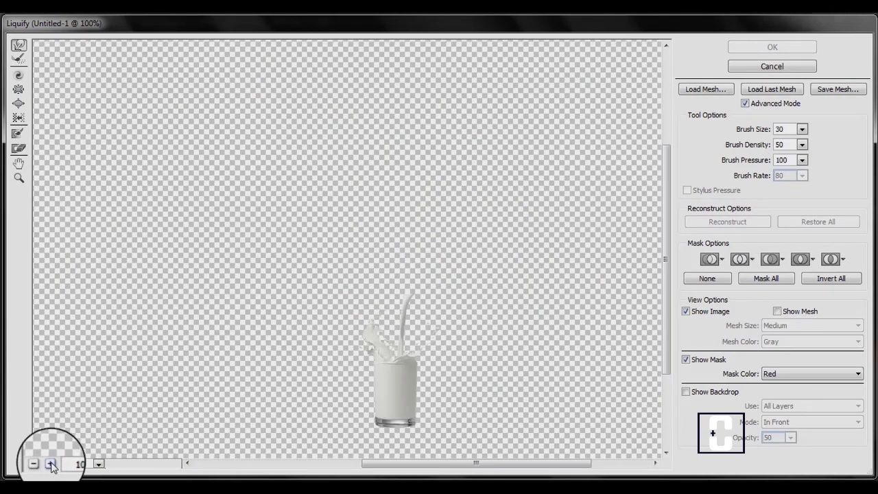
{"action": "left_click", "coordinate": [51, 464]}
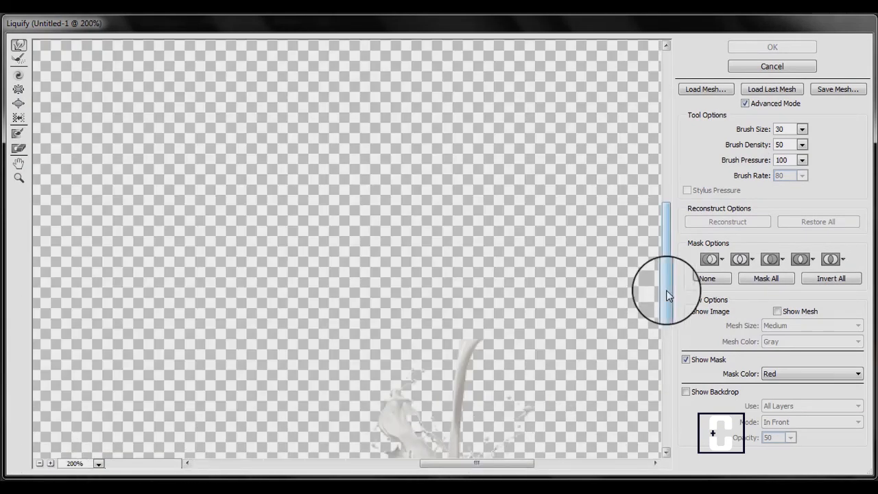
{"action": "left_click_drag", "start_coordinate": [666, 293], "coordinate": [676, 356]}
{"action": "left_click", "coordinate": [23, 139]}
{"action": "mouse_move", "coordinate": [378, 270]}
{"action": "left_mouse_down"}
{"action": "mouse_move", "coordinate": [398, 196]}
{"action": "mouse_move", "coordinate": [418, 205]}
{"action": "mouse_move", "coordinate": [384, 245]}
{"action": "mouse_move", "coordinate": [498, 392]}
{"action": "mouse_move", "coordinate": [443, 296]}
{"action": "mouse_move", "coordinate": [453, 246]}
{"action": "mouse_move", "coordinate": [501, 233]}
{"action": "mouse_move", "coordinate": [476, 384]}
{"action": "left_mouse_up"}
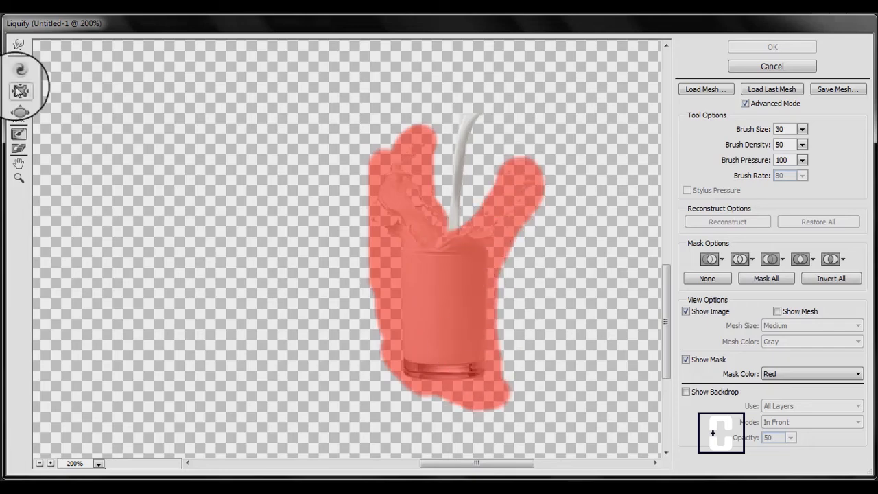
Push the top of the milk stream upward and wider with Forward Warp at brush sizes 15 and 10, and apply Liquify.
{"action": "left_click", "coordinate": [18, 45]}
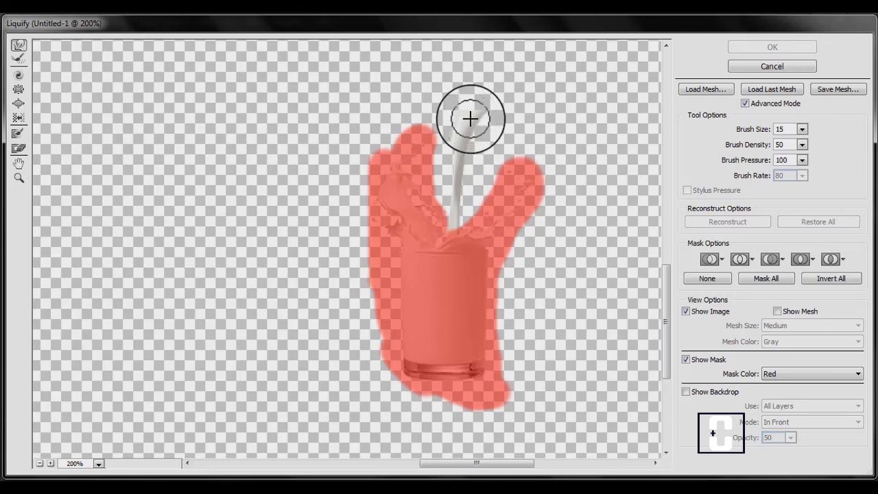
{"action": "left_click_drag", "start_coordinate": [469, 114], "coordinate": [475, 118]}
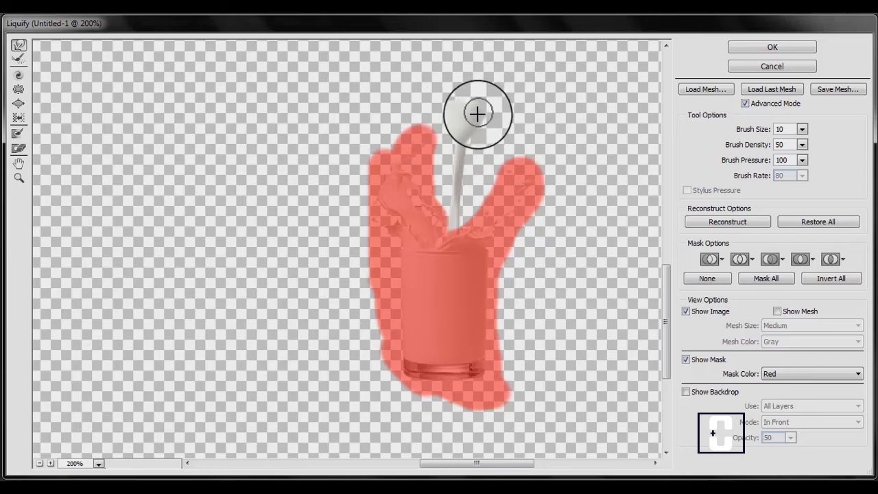
{"action": "mouse_move", "coordinate": [461, 113]}
{"action": "left_mouse_down"}
{"action": "mouse_move", "coordinate": [460, 98]}
{"action": "mouse_move", "coordinate": [467, 102]}
{"action": "left_mouse_up"}
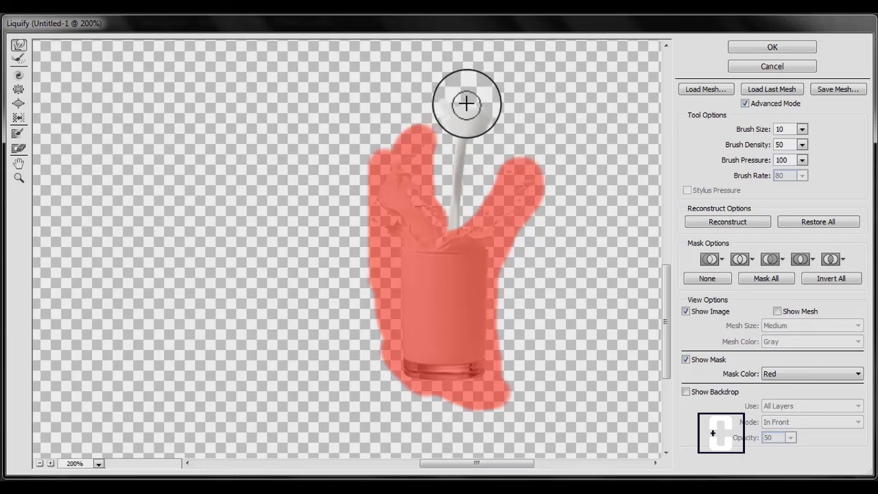
{"action": "left_click", "coordinate": [743, 44]}
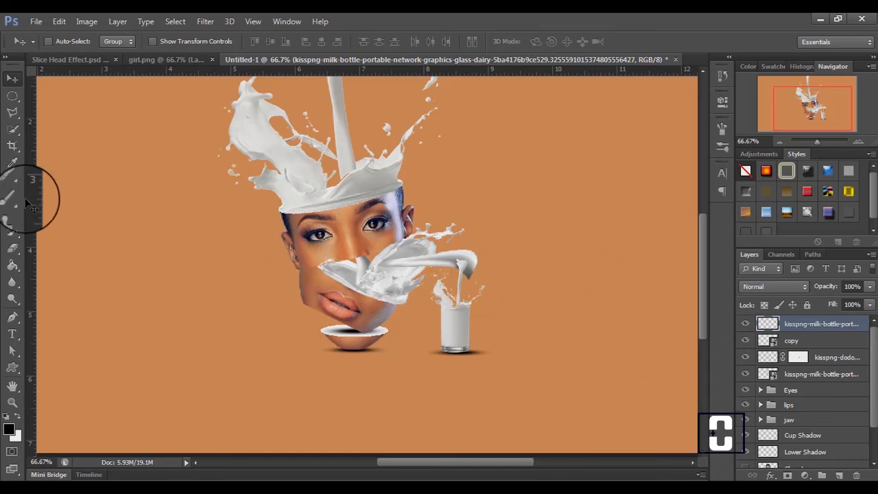
Blend the top of the glass's milk stream into the curved spout using a smaller brush.
{"action": "left_click", "coordinate": [12, 284]}
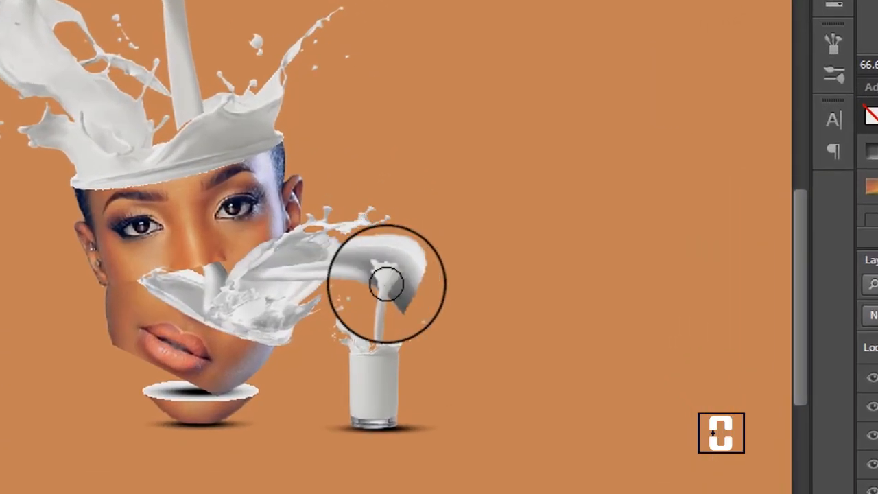
{"action": "key", "text": "bracketleft"}
{"action": "key", "text": "bracketleft"}
{"action": "mouse_move", "coordinate": [387, 279]}
{"action": "left_mouse_down"}
{"action": "mouse_move", "coordinate": [386, 269]}
{"action": "mouse_move", "coordinate": [373, 277]}
{"action": "mouse_move", "coordinate": [385, 275]}
{"action": "mouse_move", "coordinate": [390, 284]}
{"action": "mouse_move", "coordinate": [382, 284]}
{"action": "left_mouse_up"}
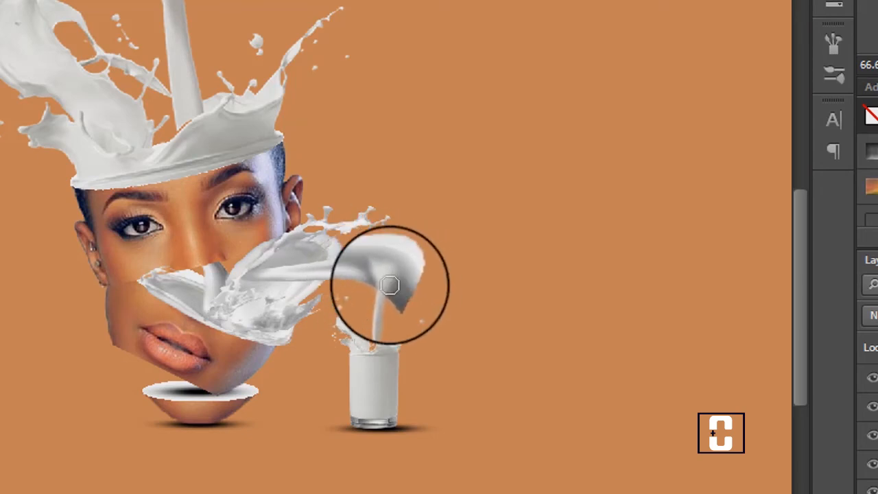
{"action": "left_click_drag", "start_coordinate": [441, 317], "coordinate": [406, 295]}
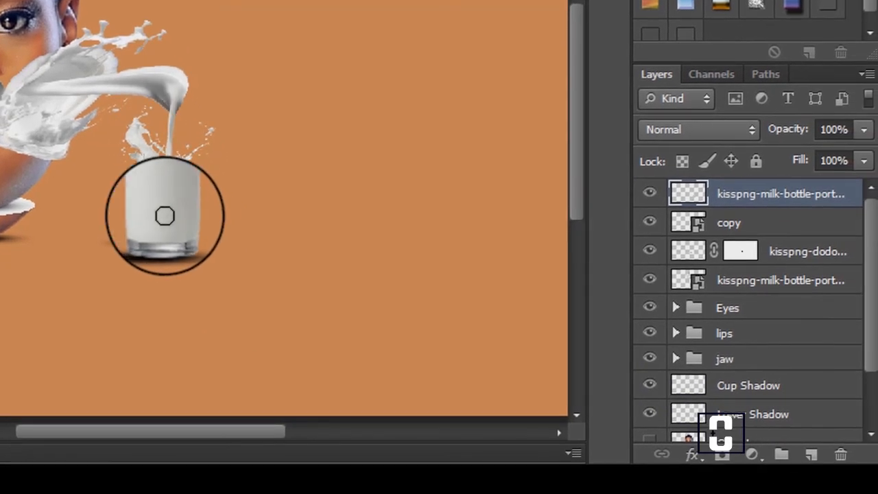
Nudge the milk glass slightly down and realign the Cup Shadow layer under its base.
{"action": "left_click_drag", "start_coordinate": [165, 216], "coordinate": [165, 217]}
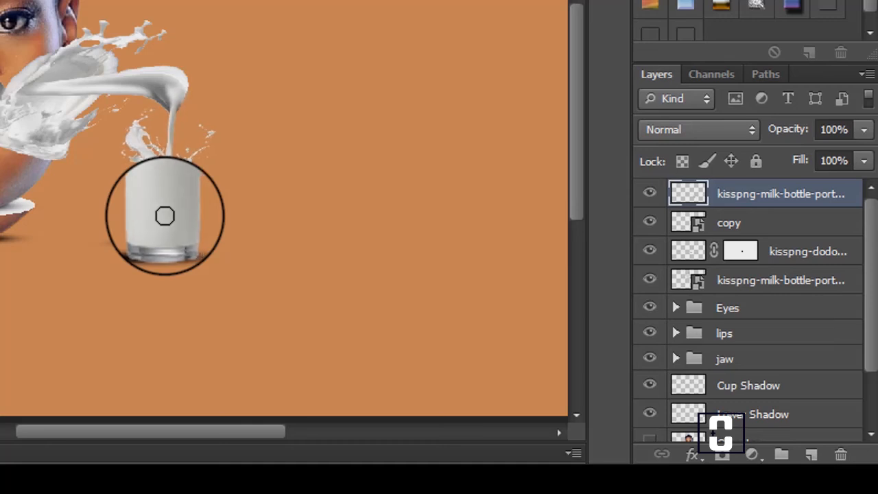
{"action": "key", "text": "ctrl+z"}
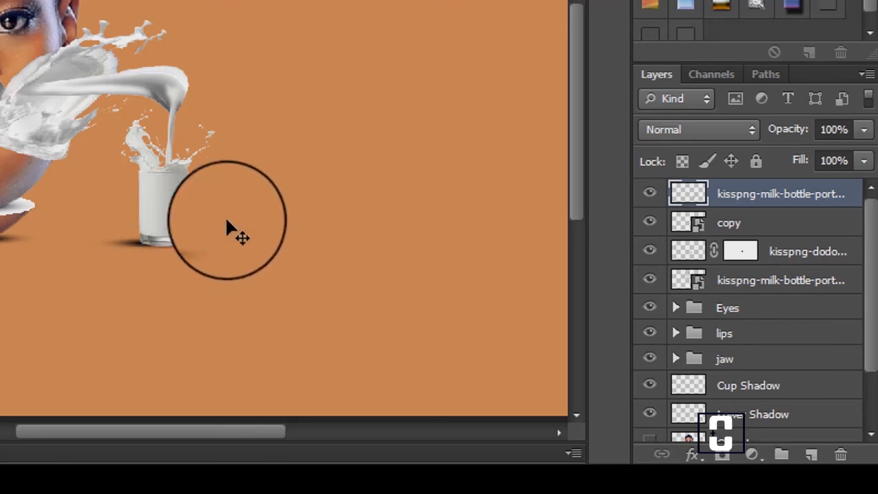
{"action": "key", "text": "ctrl+z"}
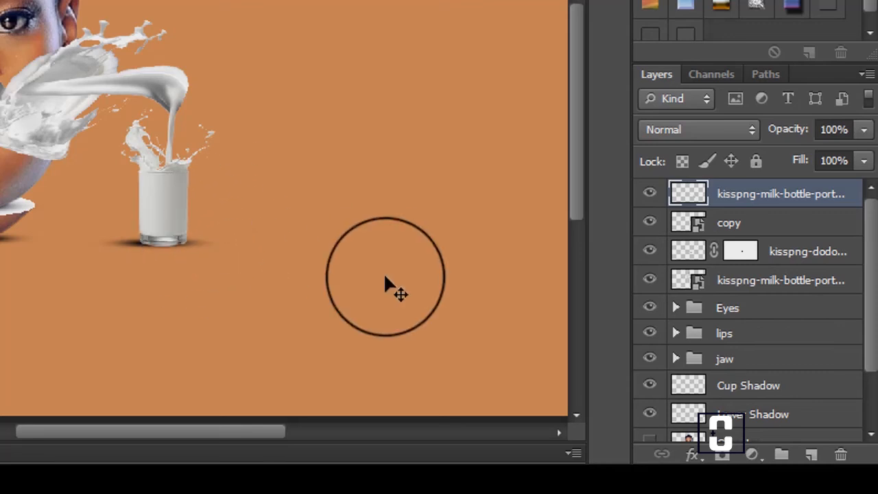
{"action": "left_click", "coordinate": [784, 388]}
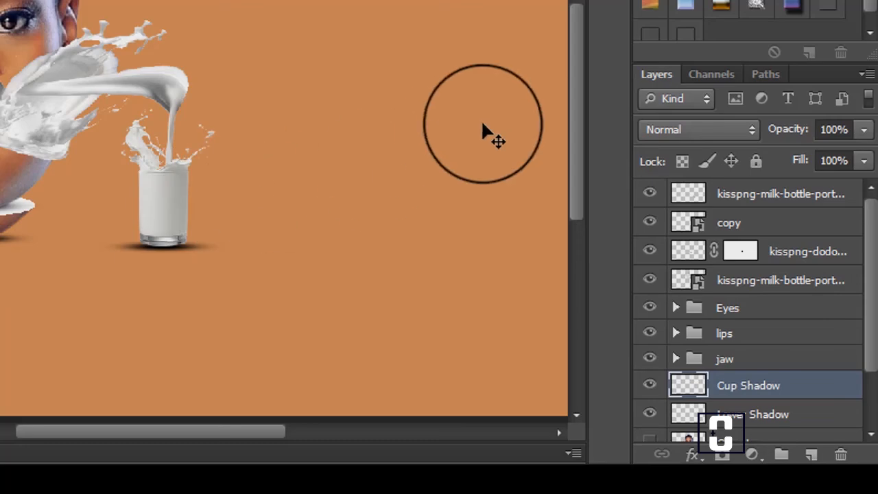
Add a Photo Filter adjustment layer above the topmost milk glass layer and set it to Cooling Filter (80).
{"action": "left_click_drag", "start_coordinate": [572, 133], "coordinate": [576, 107]}
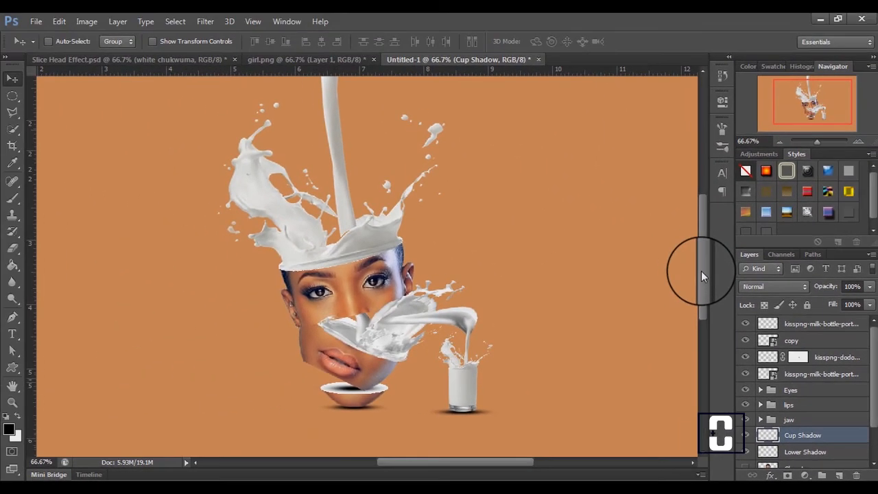
{"action": "key", "text": "ctrl+minus"}
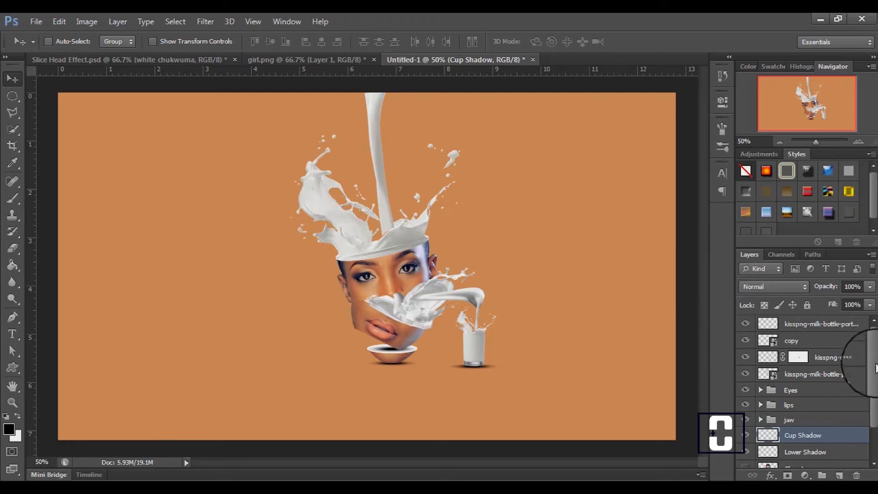
{"action": "mouse_move", "coordinate": [868, 338]}
{"action": "left_mouse_down"}
{"action": "mouse_move", "coordinate": [868, 404]}
{"action": "mouse_move", "coordinate": [859, 337]}
{"action": "mouse_move", "coordinate": [870, 404]}
{"action": "mouse_move", "coordinate": [873, 337]}
{"action": "left_mouse_up"}
{"action": "left_click", "coordinate": [830, 323]}
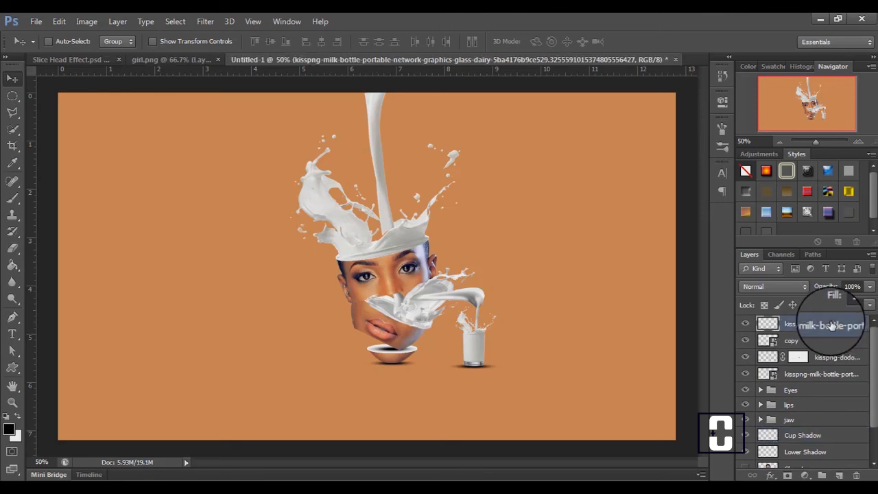
{"action": "left_click", "coordinate": [805, 475]}
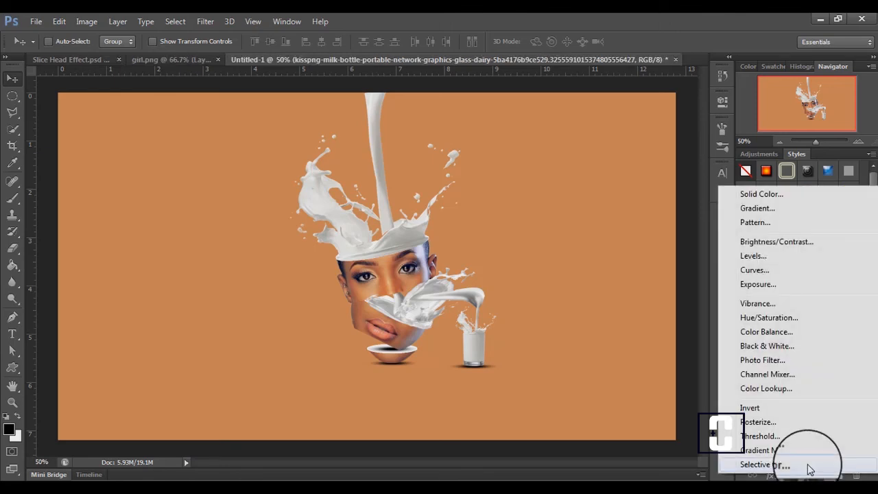
{"action": "left_click", "coordinate": [762, 360]}
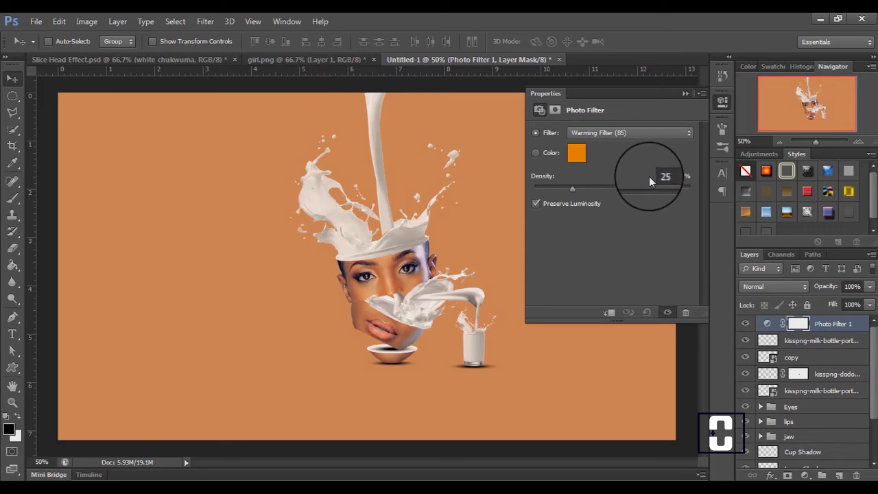
{"action": "left_click", "coordinate": [624, 134]}
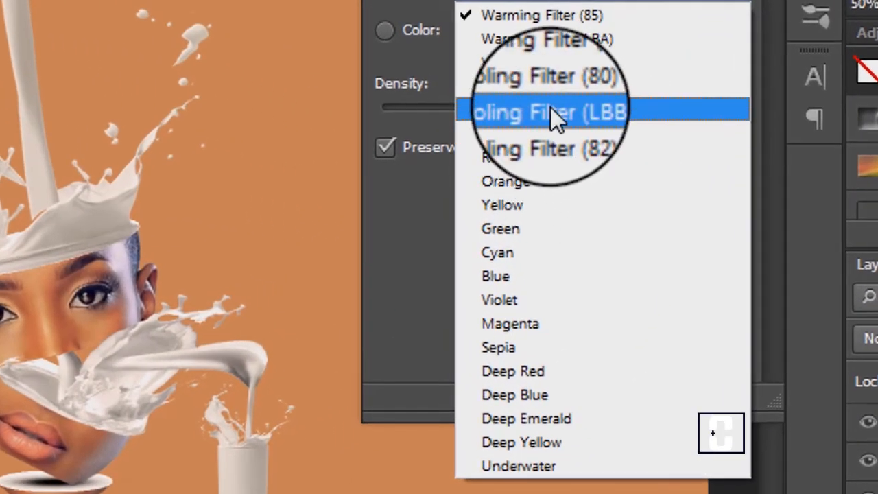
{"action": "left_click", "coordinate": [541, 86]}
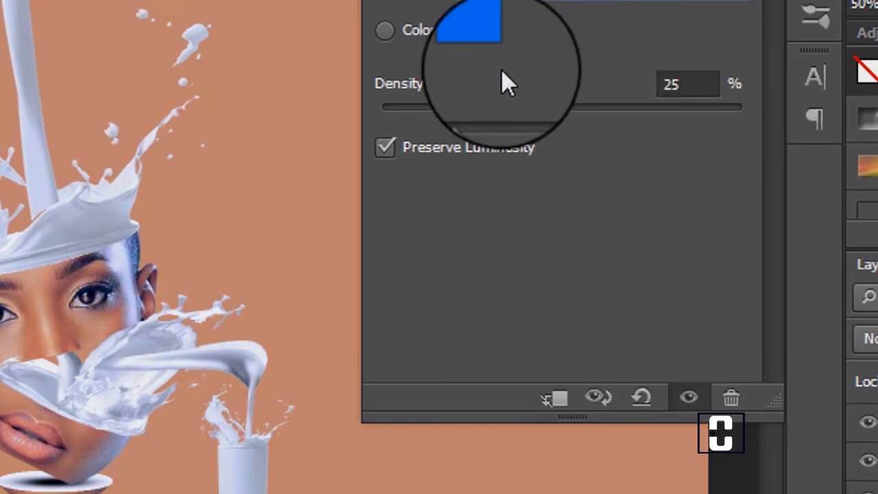
Increase the Photo Filter's density and add a Color Lookup adjustment layer above it with the 3Strip.look 3DLUT file.
{"action": "left_click", "coordinate": [698, 85]}
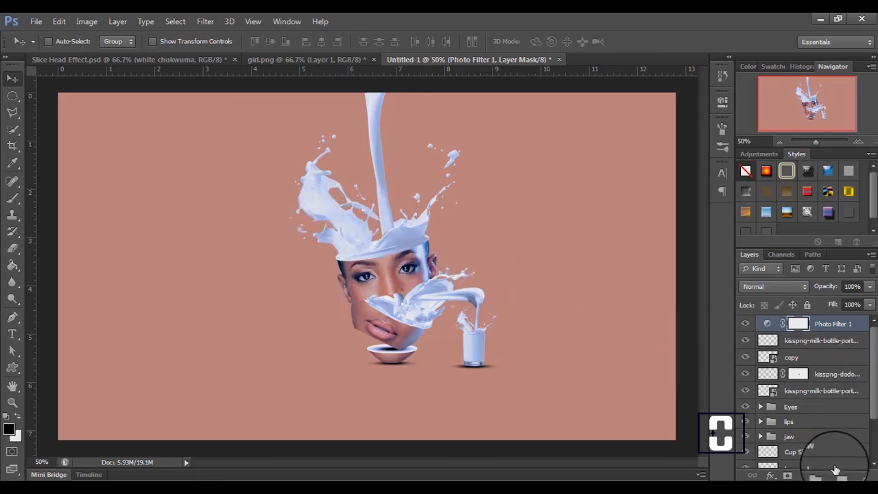
{"action": "left_click", "coordinate": [803, 475]}
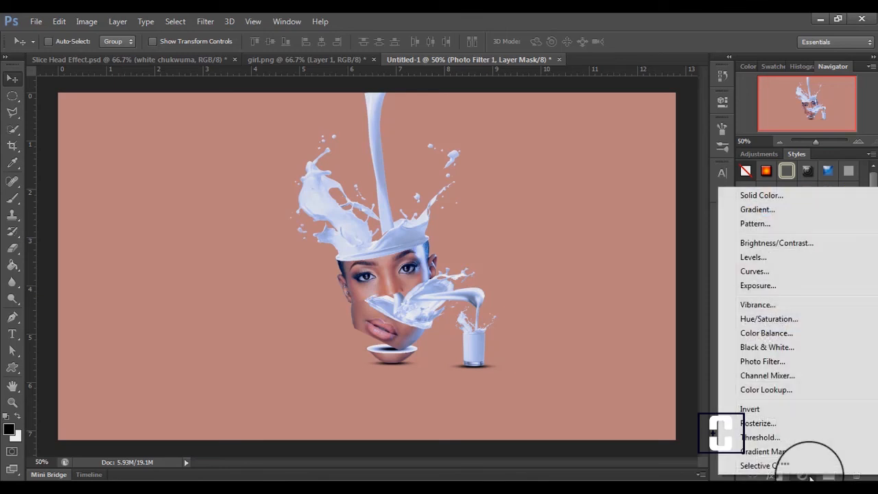
{"action": "left_click", "coordinate": [761, 390]}
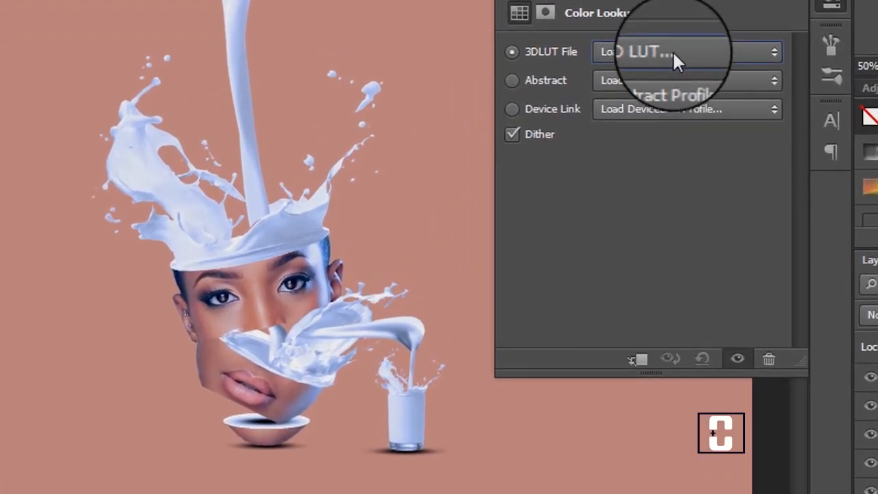
{"action": "left_click", "coordinate": [672, 52]}
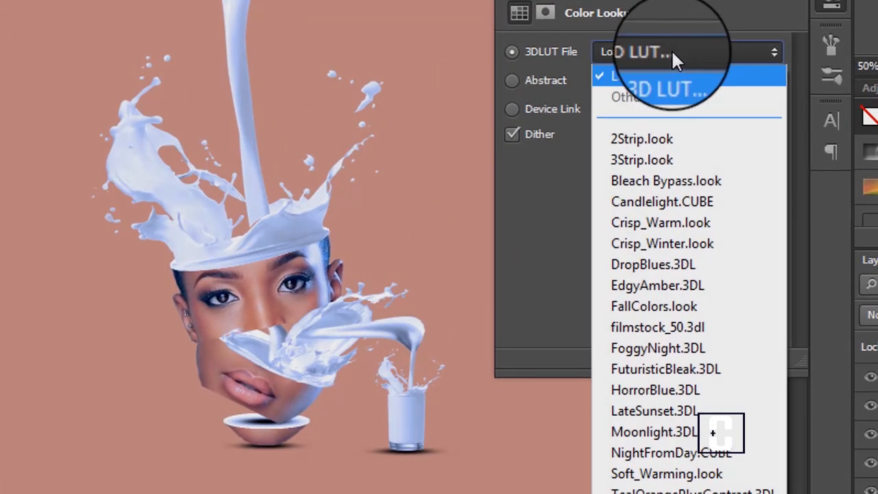
{"action": "left_click", "coordinate": [625, 164]}
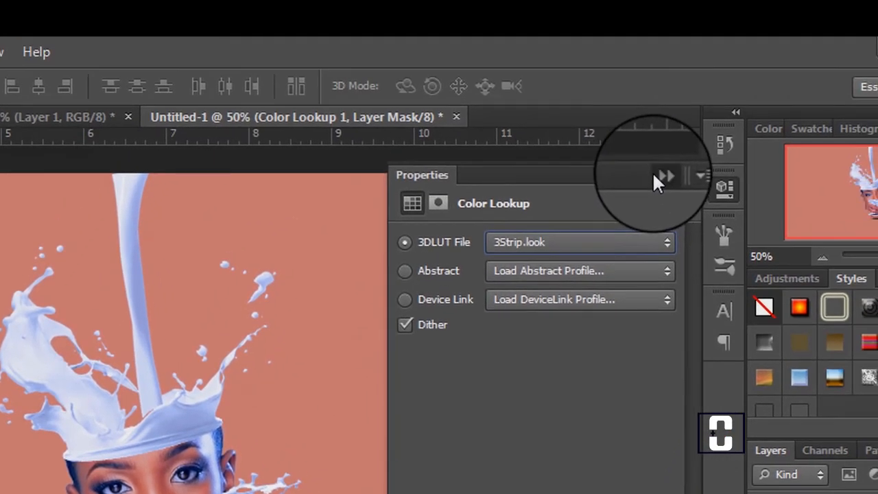
{"action": "left_click", "coordinate": [662, 177]}
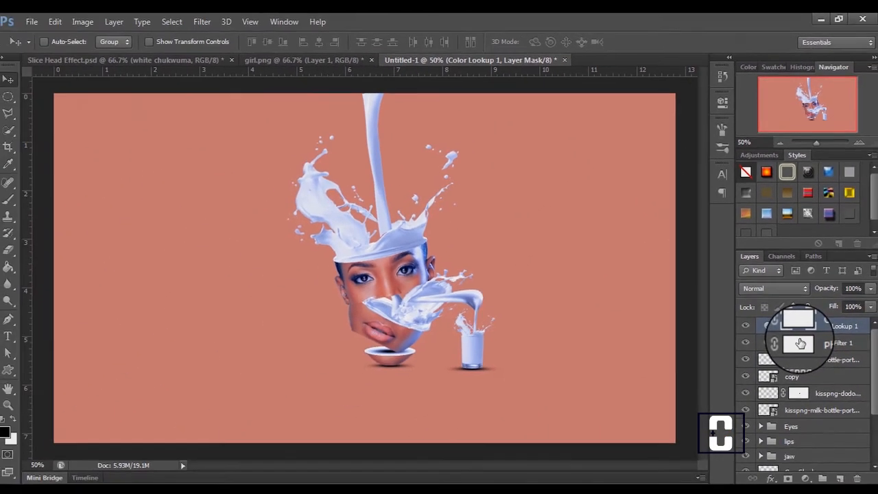
Add a Curves adjustment layer above the Color Lookup layer and pull the RGB curve well below the diagonal to deepen the colours.
{"action": "left_click", "coordinate": [802, 472]}
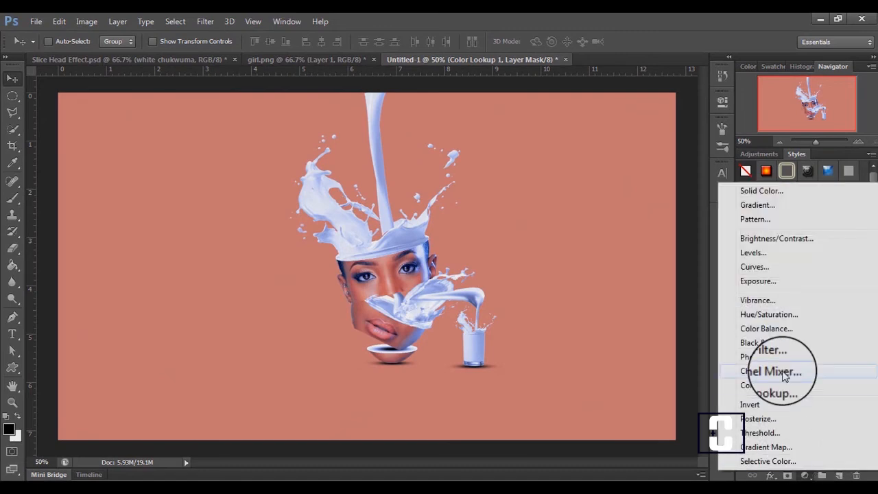
{"action": "left_click", "coordinate": [752, 268]}
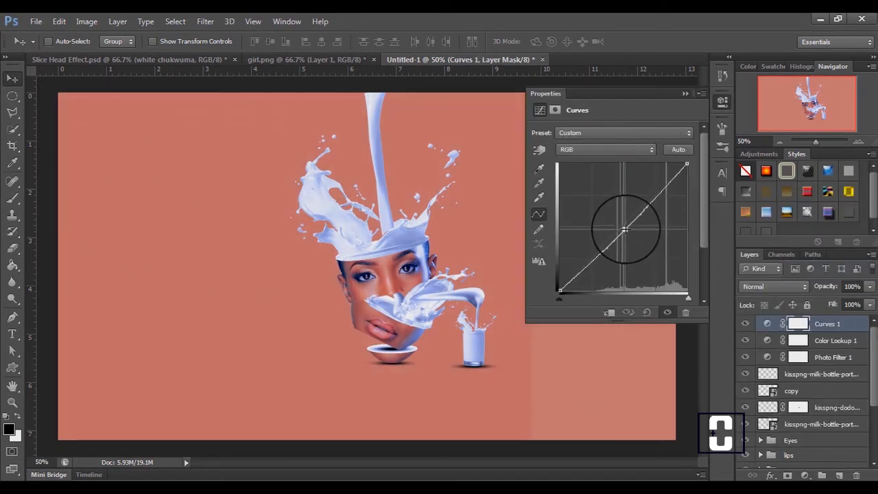
{"action": "left_click_drag", "start_coordinate": [630, 218], "coordinate": [641, 242]}
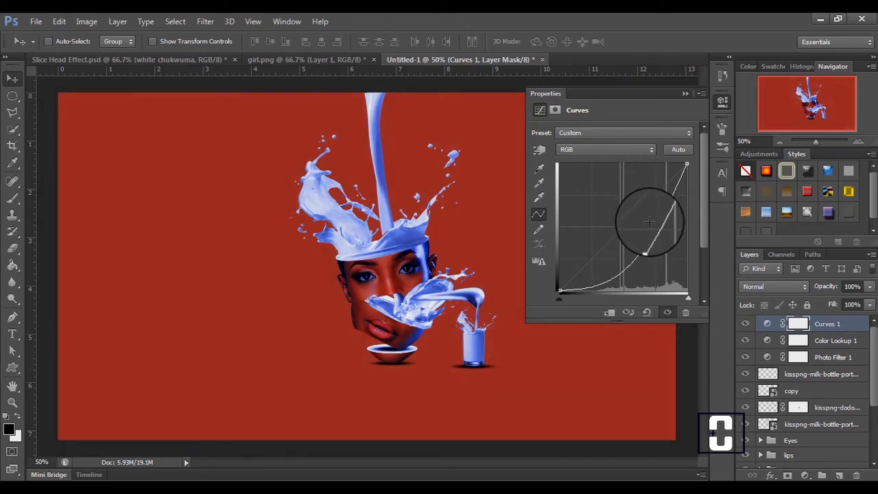
{"action": "left_click_drag", "start_coordinate": [585, 278], "coordinate": [559, 291]}
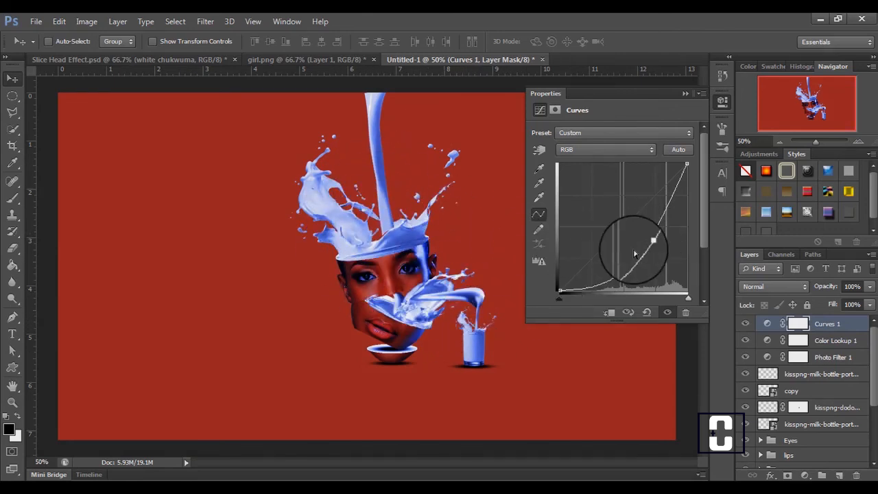
{"action": "left_click_drag", "start_coordinate": [650, 244], "coordinate": [648, 246]}
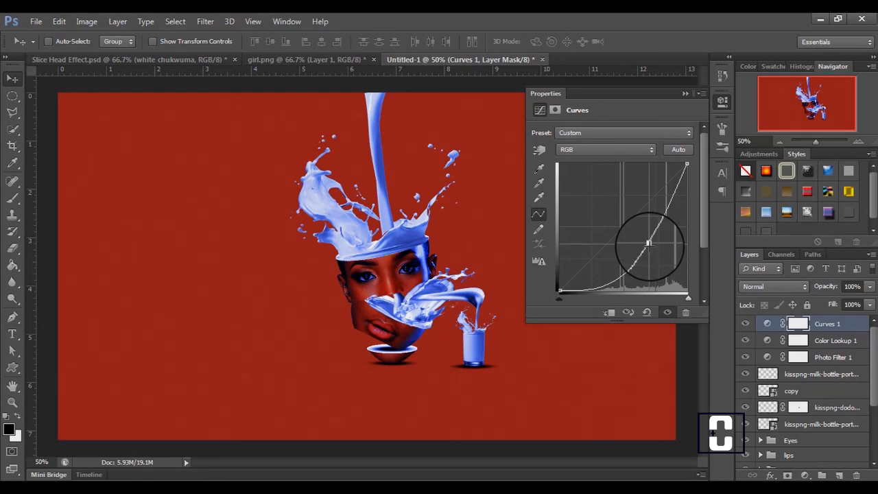
{"action": "left_click_drag", "start_coordinate": [648, 242], "coordinate": [645, 240]}
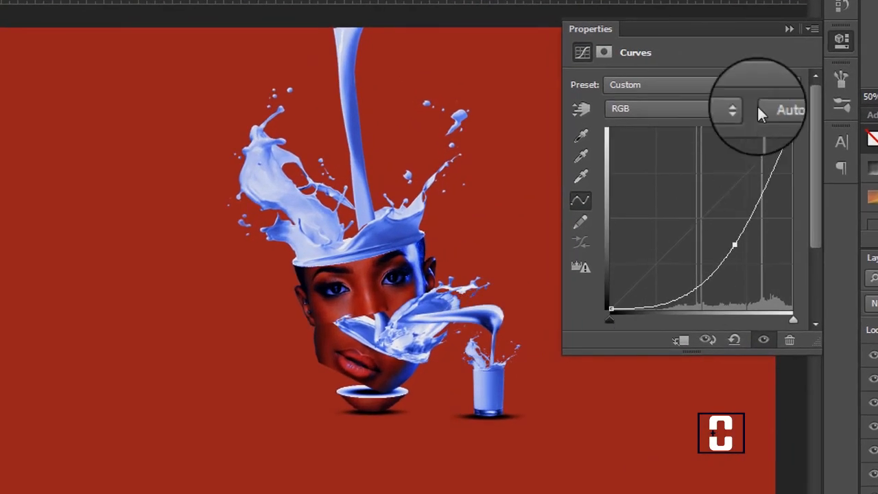
{"action": "left_click", "coordinate": [789, 30]}
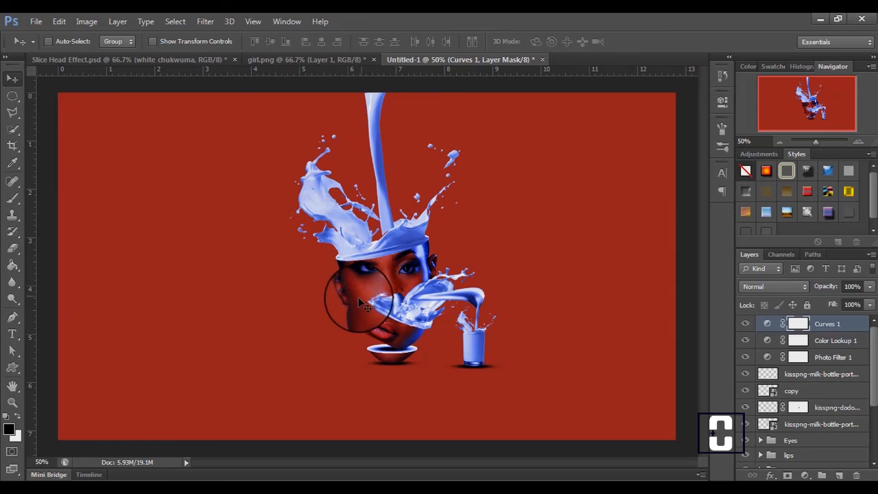
Add a black-to-transparent Gradient fill layer above the Curves layer with Radial style and Reverse enabled for a dark vignette.
{"action": "left_click", "coordinate": [804, 474]}
{"action": "left_click", "coordinate": [735, 206]}
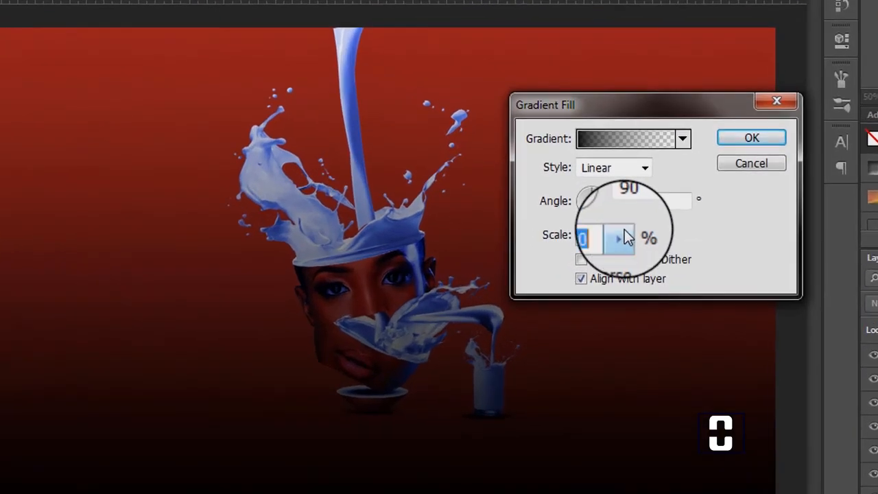
{"action": "left_click", "coordinate": [645, 168]}
{"action": "left_click", "coordinate": [641, 206]}
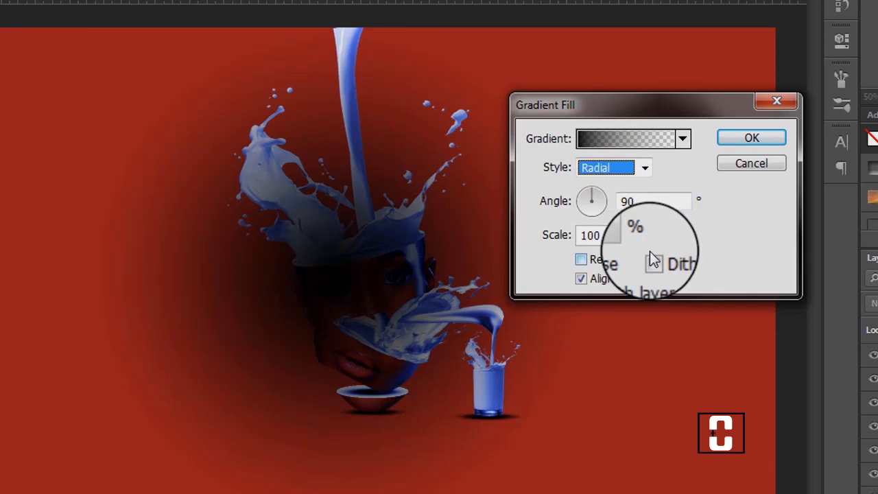
{"action": "left_click", "coordinate": [582, 260]}
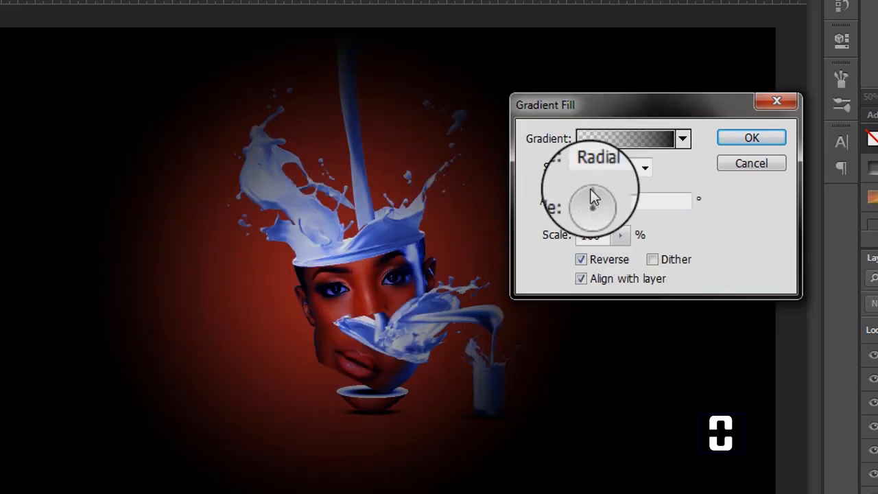
Increase the gradient fill's scale until the vignette darkens only the outer edges of the canvas, and apply the fill.
{"action": "left_click", "coordinate": [619, 232]}
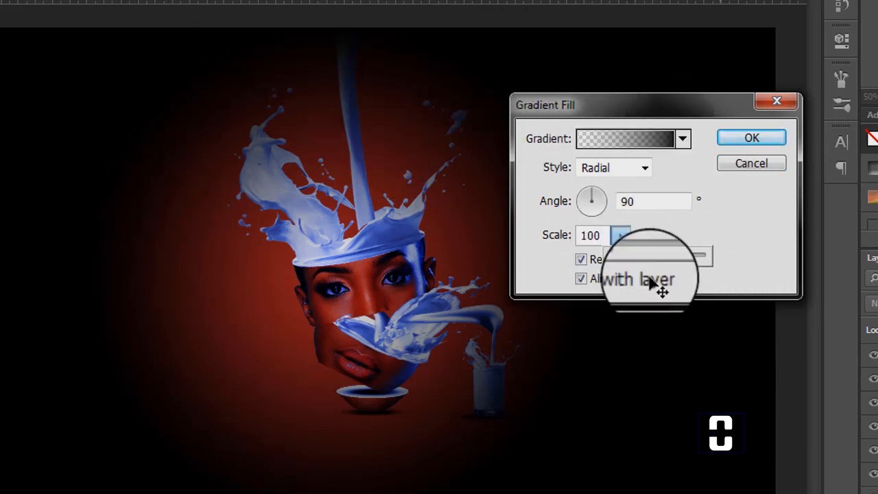
{"action": "left_click_drag", "start_coordinate": [618, 260], "coordinate": [639, 256]}
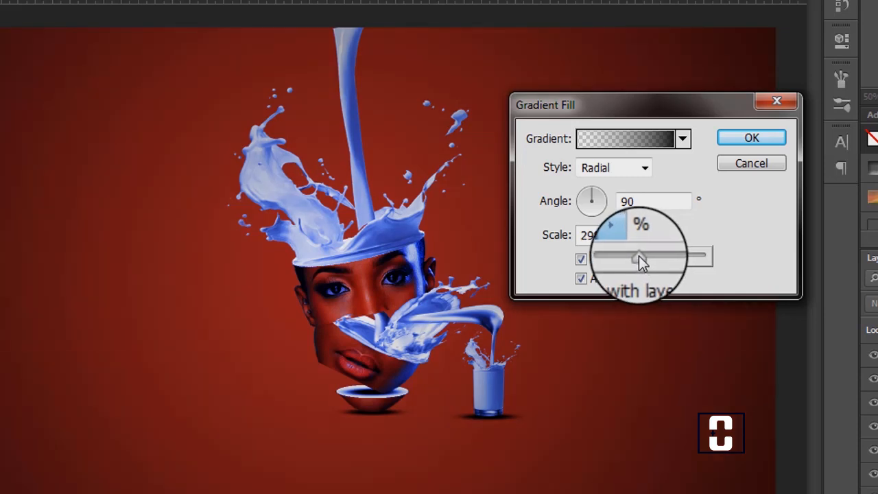
{"action": "left_click_drag", "start_coordinate": [639, 256], "coordinate": [638, 256]}
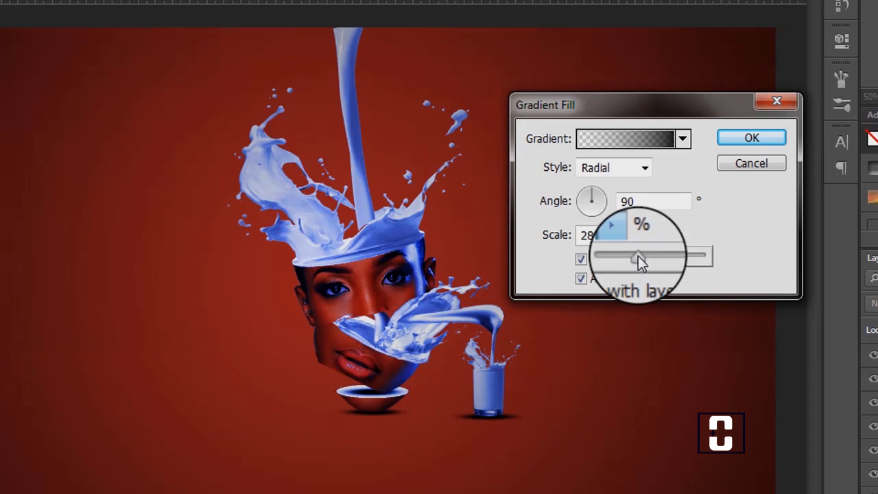
{"action": "left_click_drag", "start_coordinate": [638, 256], "coordinate": [635, 257]}
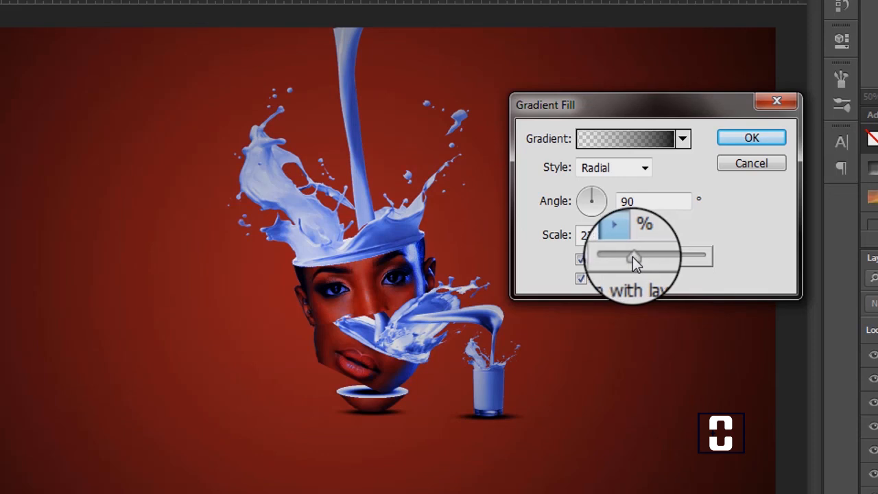
{"action": "left_click_drag", "start_coordinate": [632, 256], "coordinate": [642, 261]}
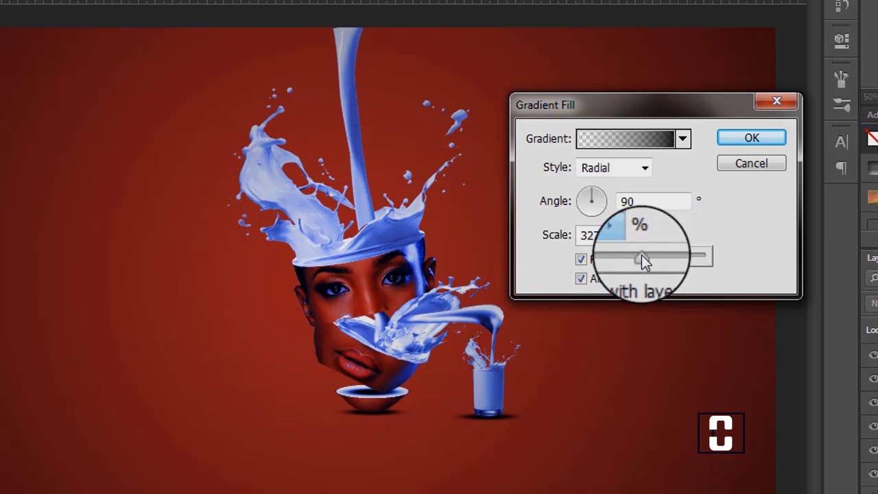
{"action": "left_click_drag", "start_coordinate": [641, 260], "coordinate": [637, 255]}
{"action": "left_click", "coordinate": [739, 139]}
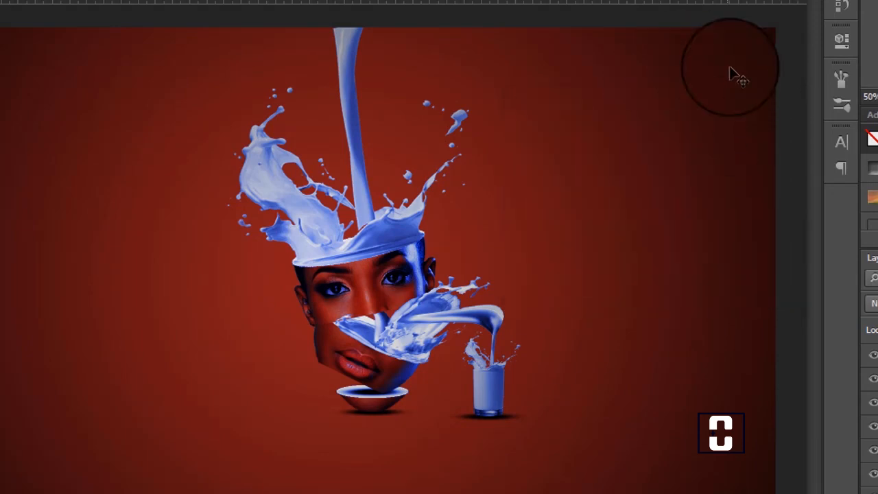